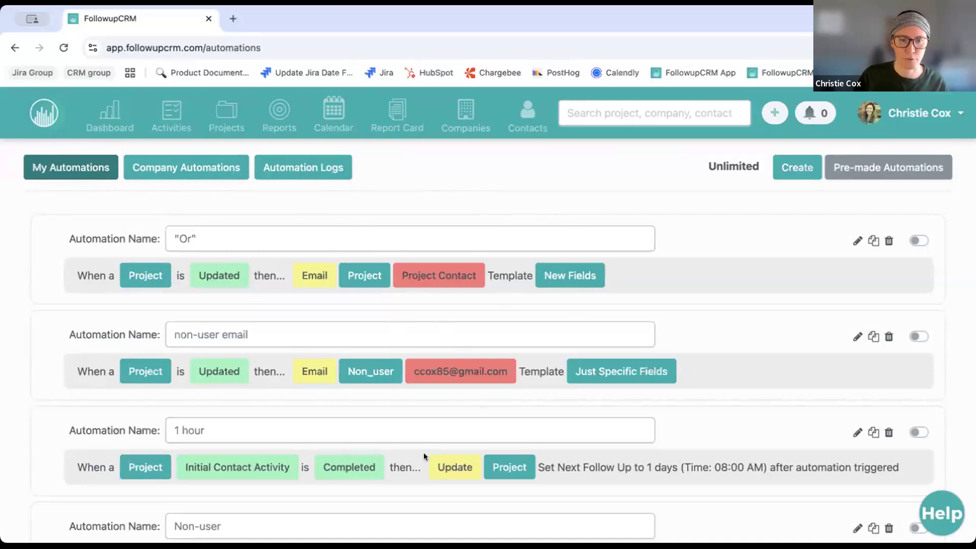
# Browse Company, My and Pre-made Automations, then open a blank Create Automation form
pyautogui.click(203, 175)
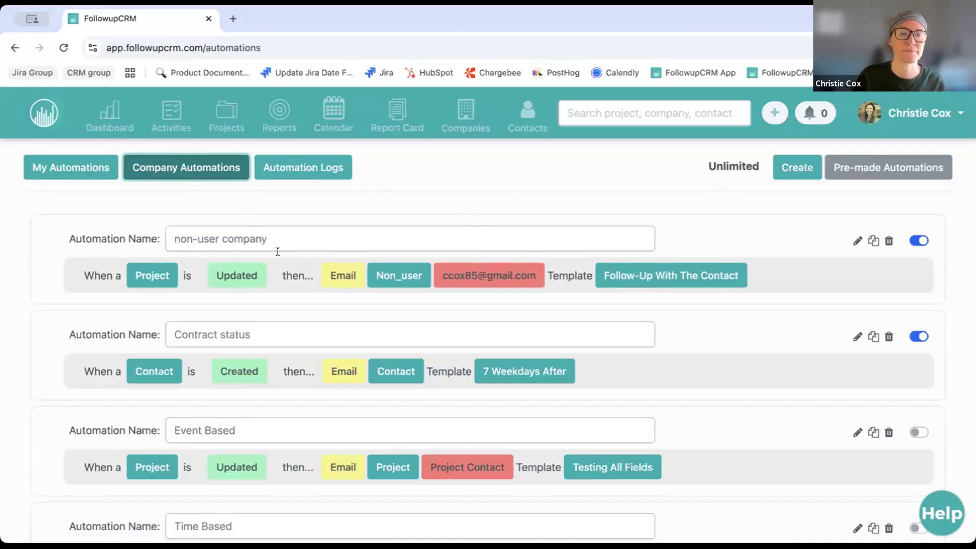
pyautogui.click(77, 167)
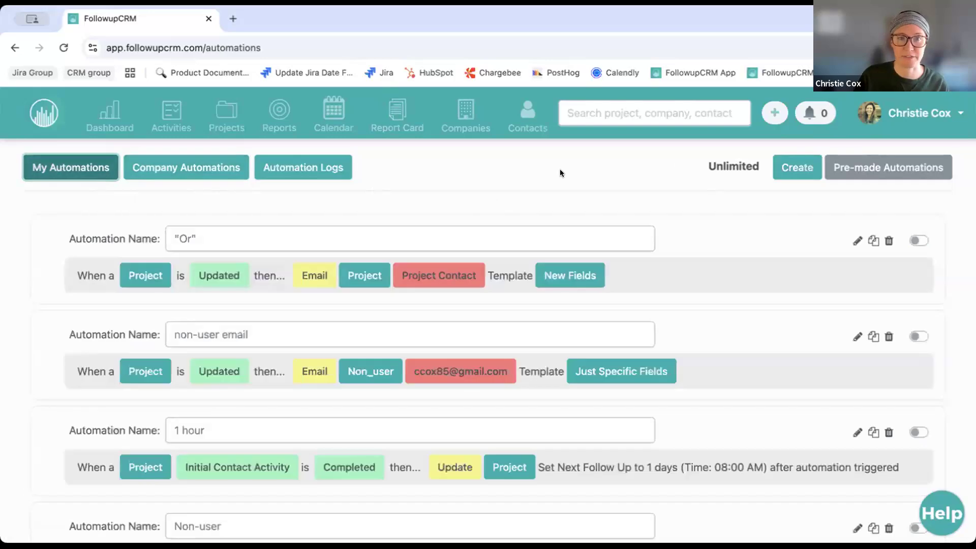
pyautogui.click(852, 165)
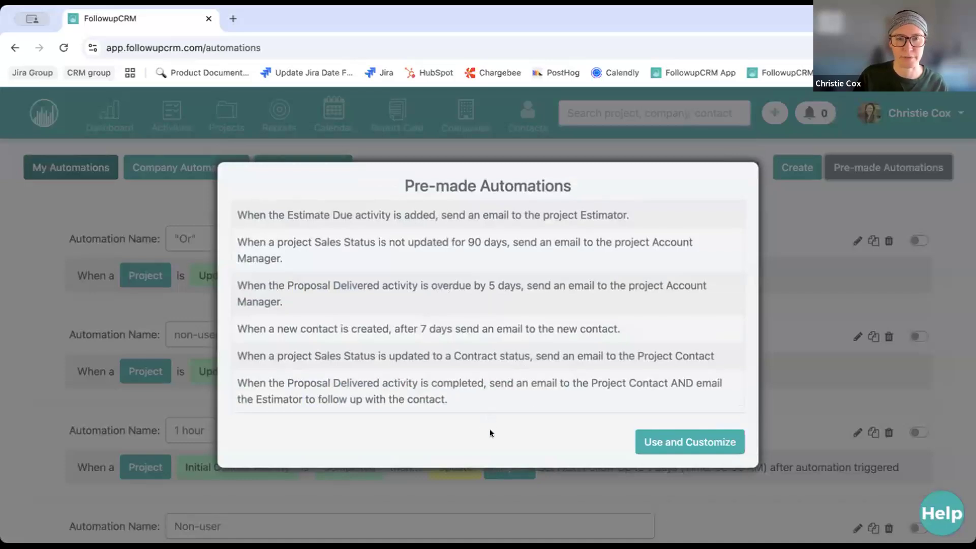
pyautogui.click(420, 337)
pyautogui.click(687, 447)
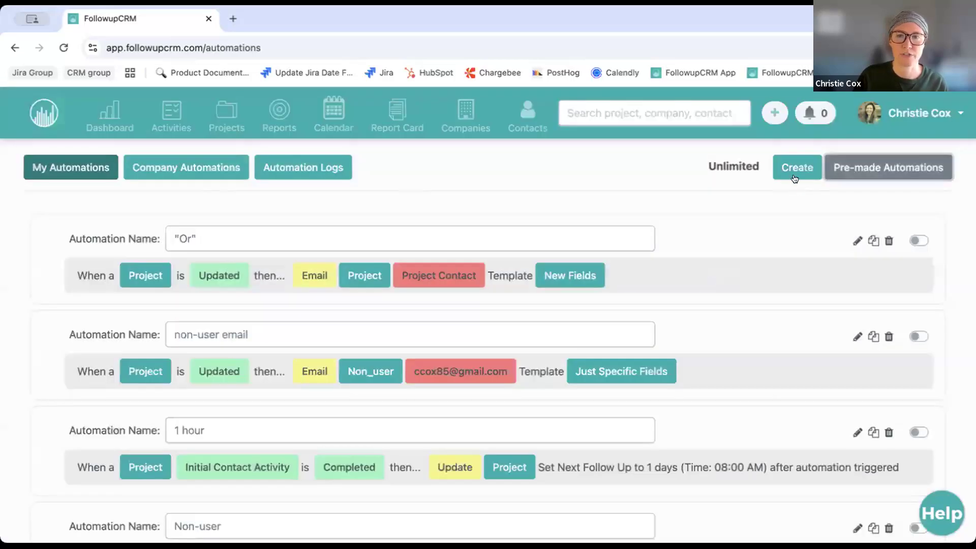
pyautogui.click(795, 170)
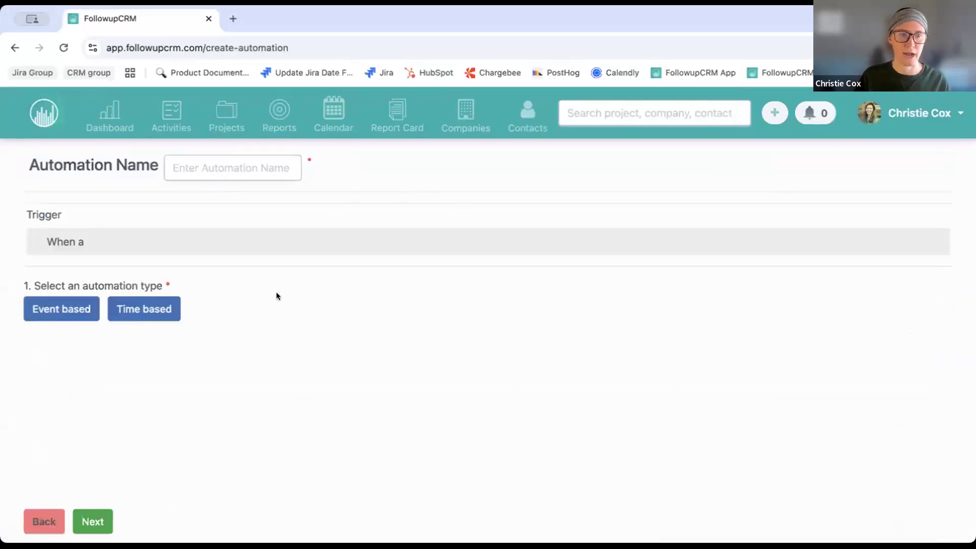
pyautogui.click(238, 166)
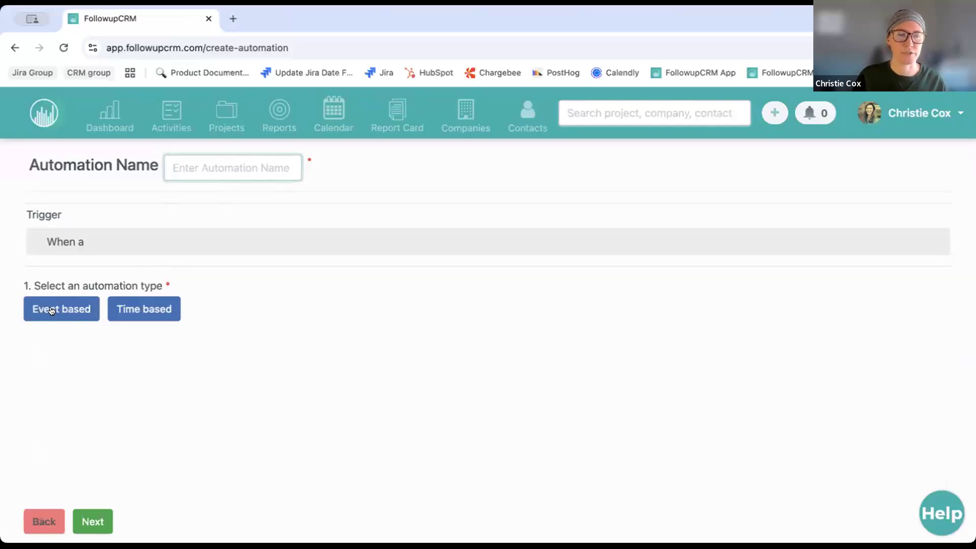
# Make the automation event based with Project as the trigger object
pyautogui.click(95, 314)
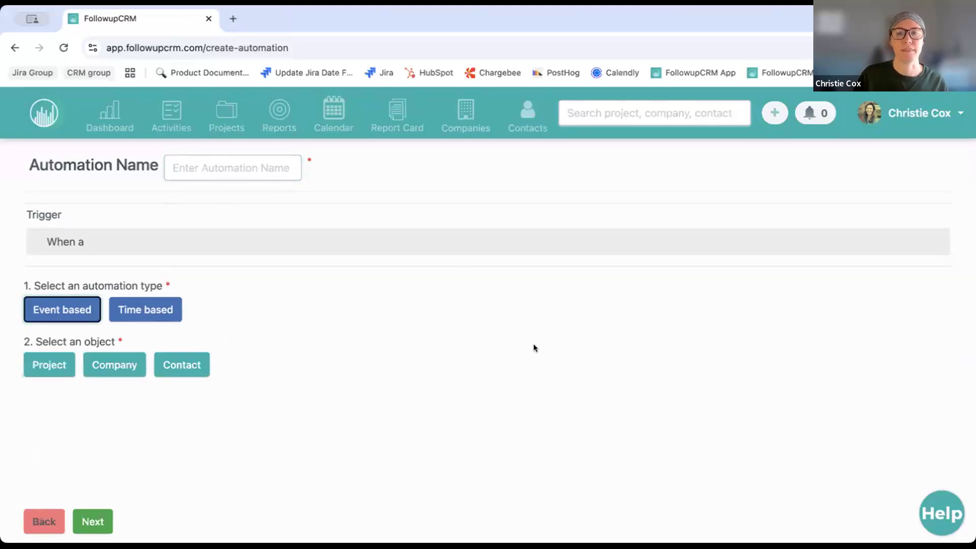
pyautogui.click(167, 309)
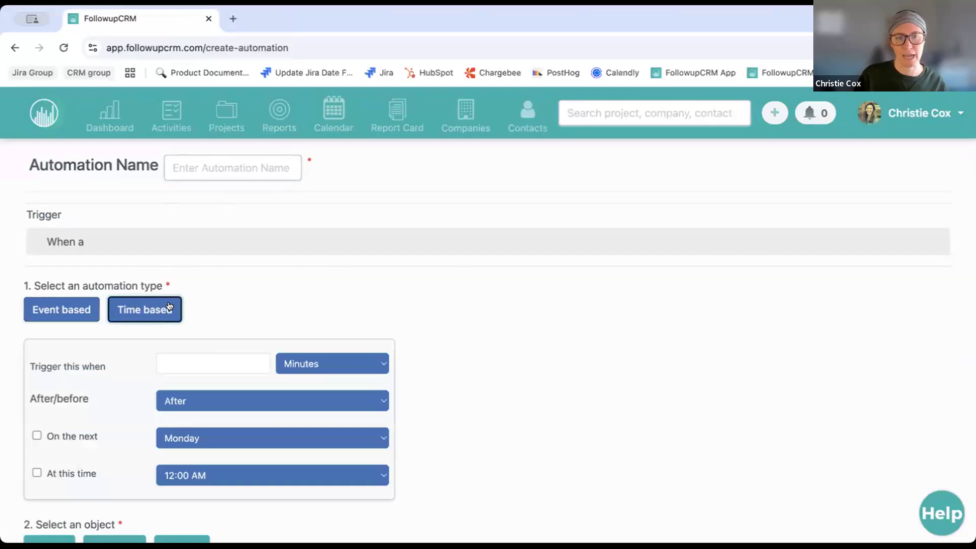
pyautogui.scroll(-1, 263, 304)
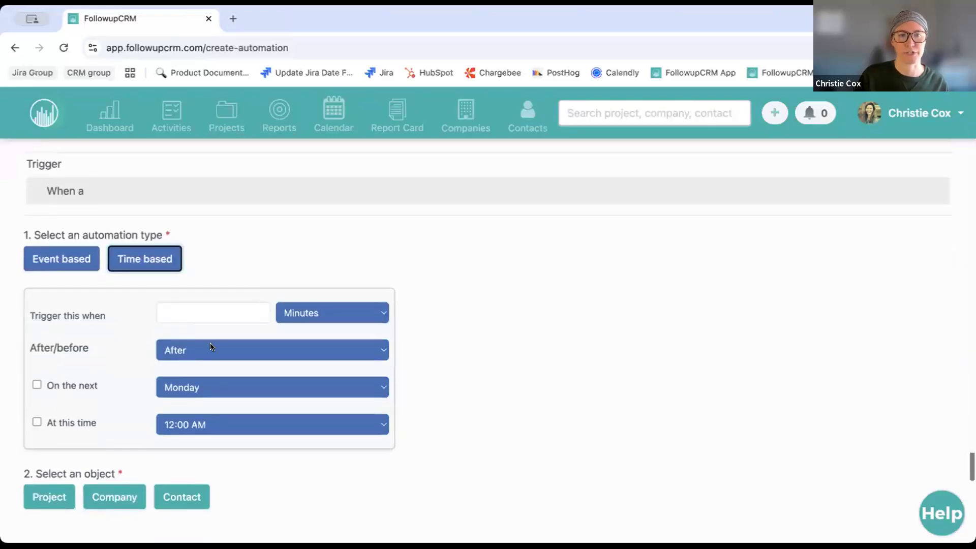
pyautogui.click(67, 252)
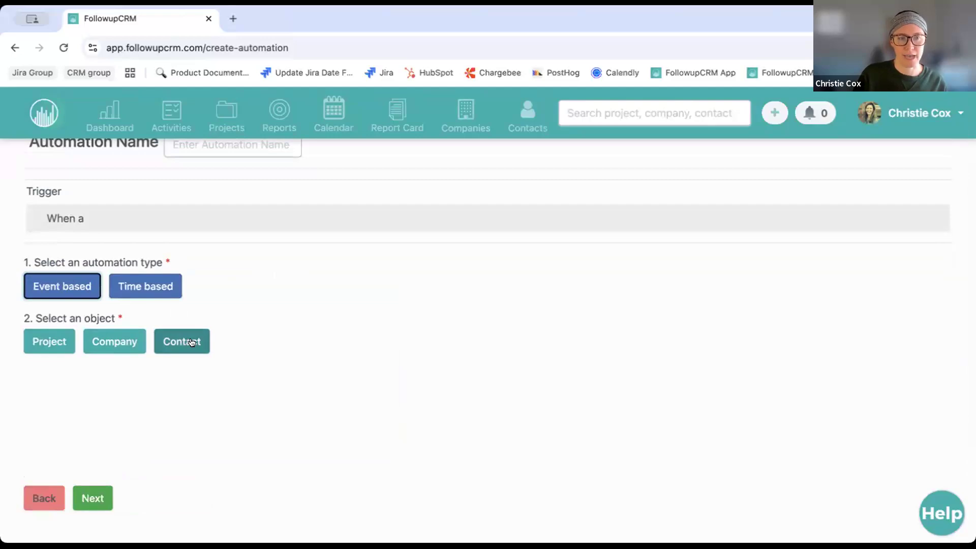
pyautogui.click(111, 331)
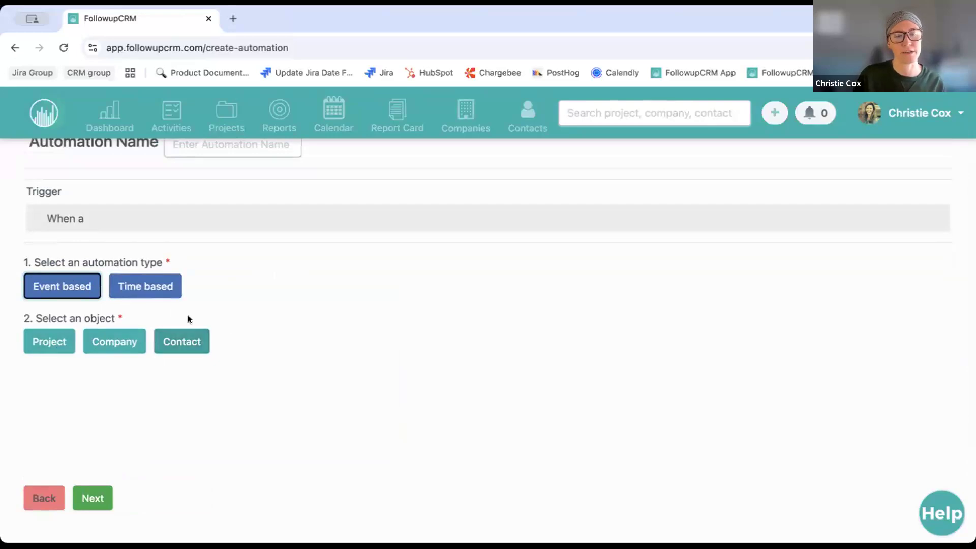
pyautogui.click(51, 340)
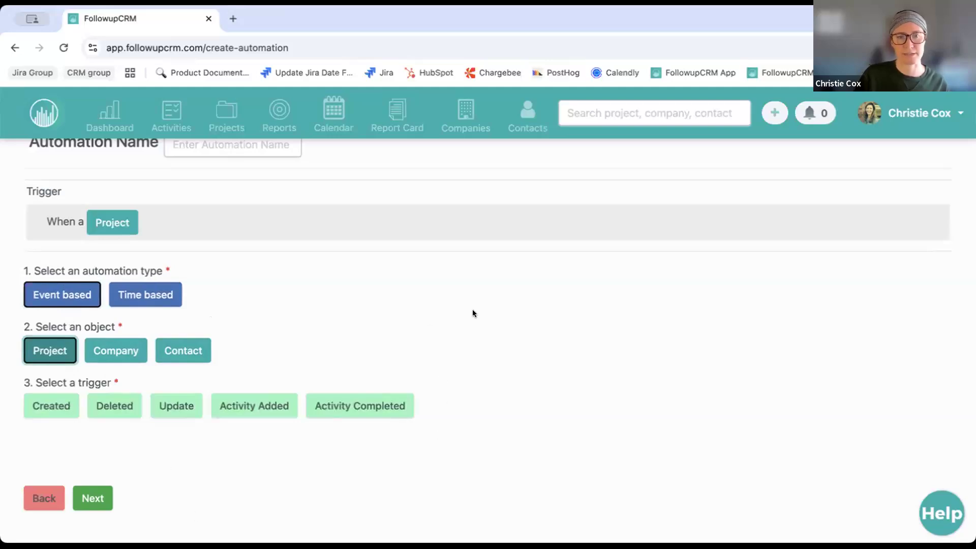
# Fire the automation when a Project is Updated and open the condition settings
pyautogui.click(267, 256)
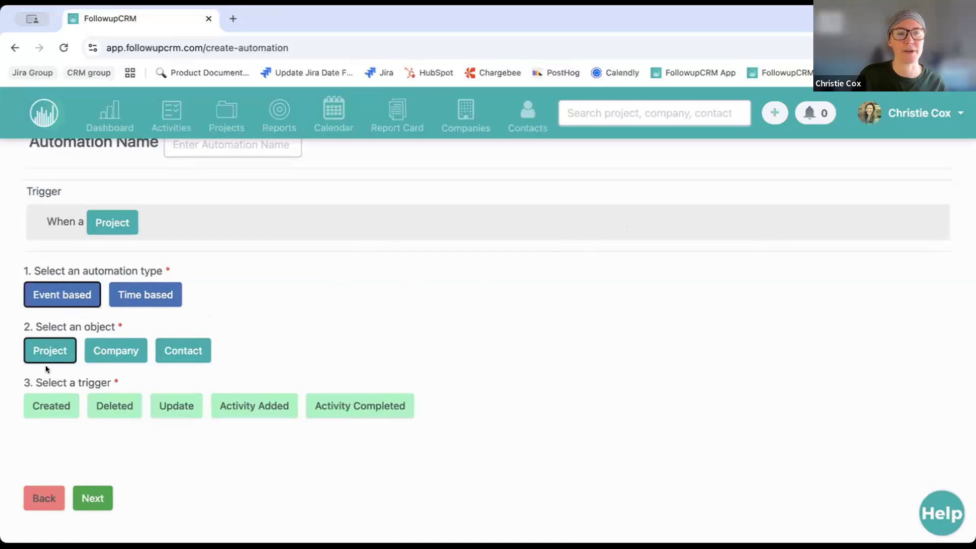
pyautogui.click(187, 409)
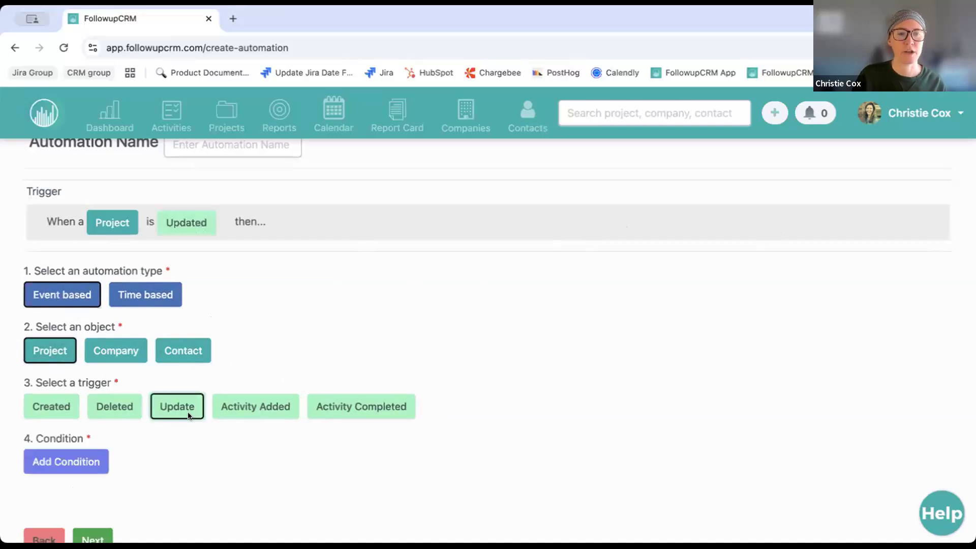
pyautogui.scroll(-1, 167, 418)
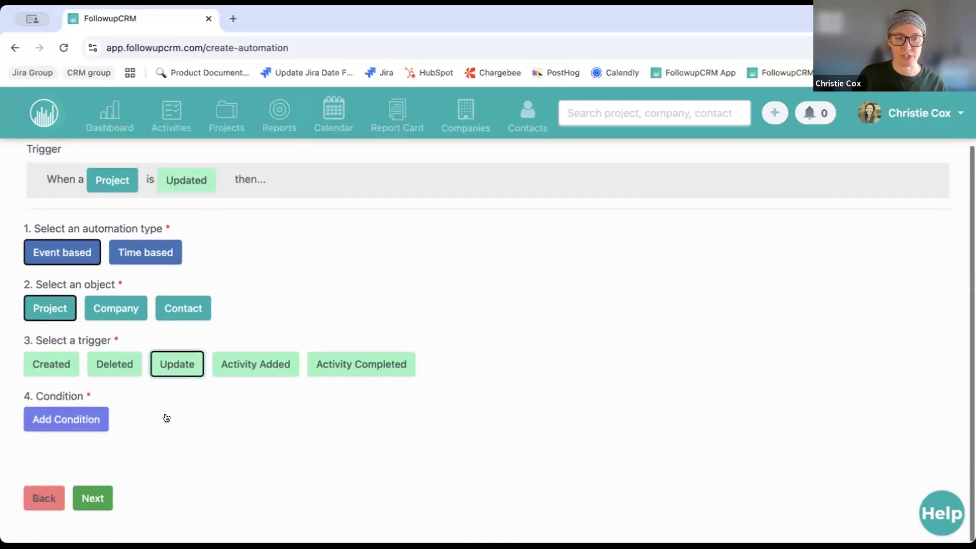
pyautogui.click(58, 419)
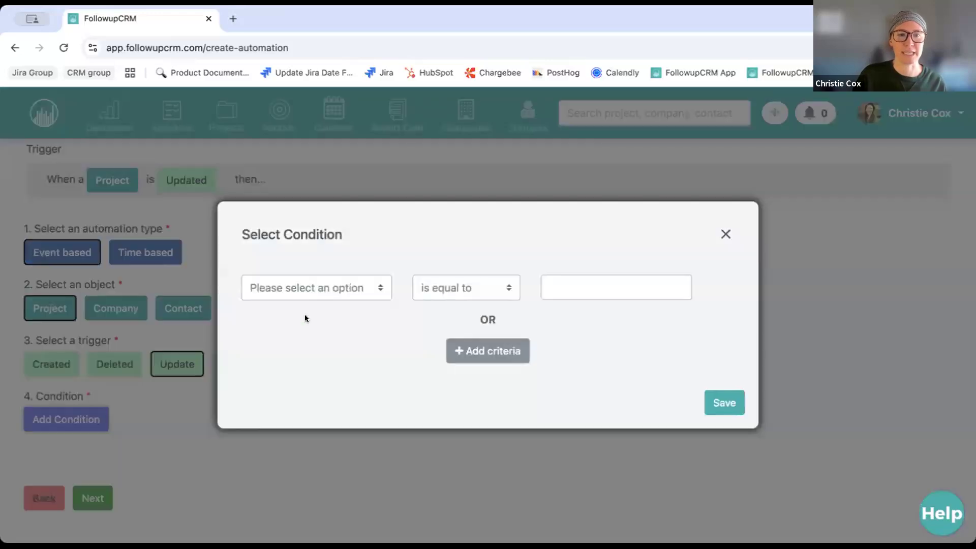
# Save a condition requiring the project's Sales Status to equal Contract
pyautogui.click(316, 288)
pyautogui.click(267, 482)
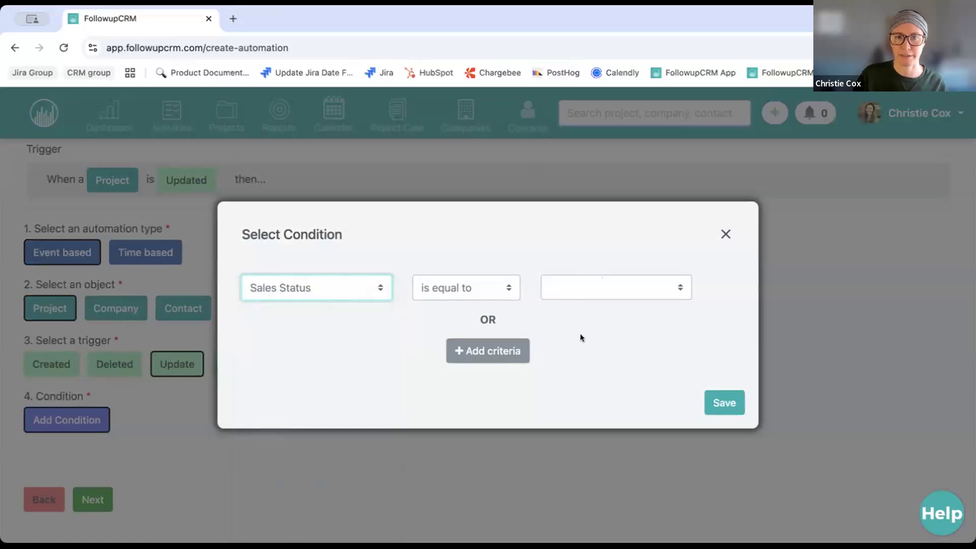
pyautogui.click(630, 321)
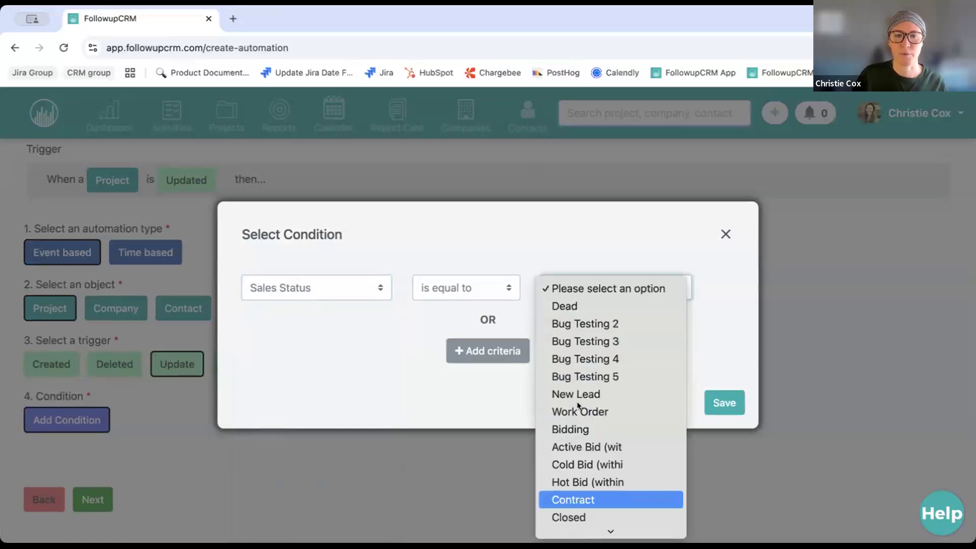
pyautogui.click(627, 498)
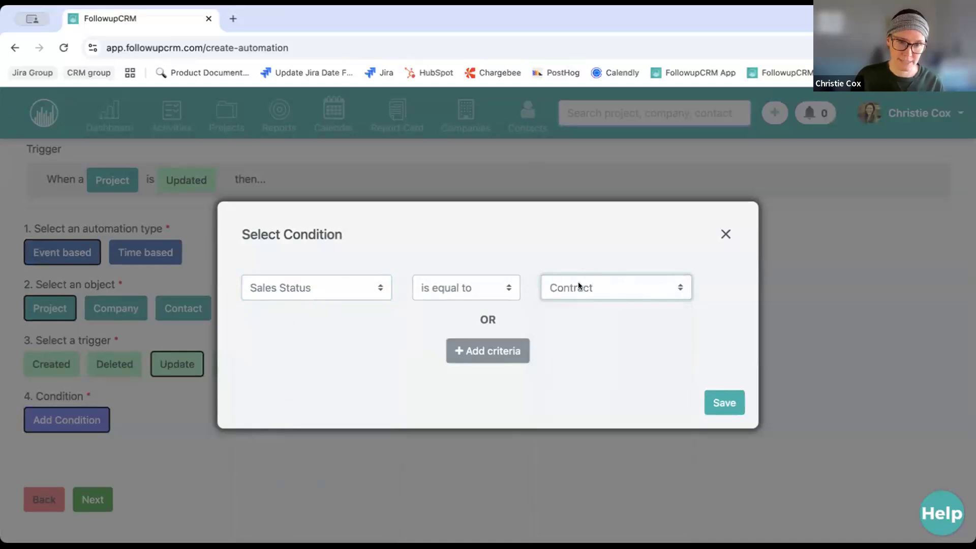
pyautogui.click(724, 402)
pyautogui.scroll(-3, 397, 402)
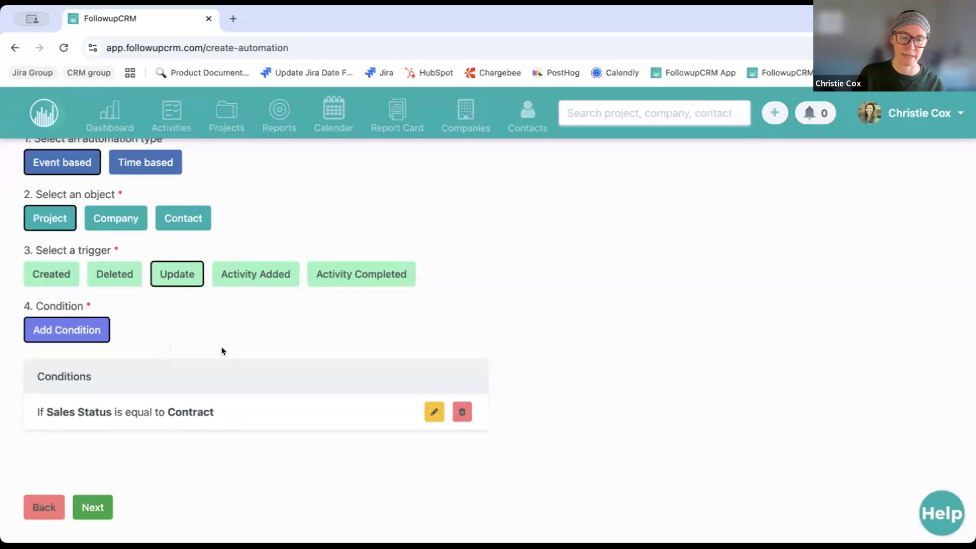
# Set the first action to Email with Project as its object, opening the recipient filter
pyautogui.click(92, 507)
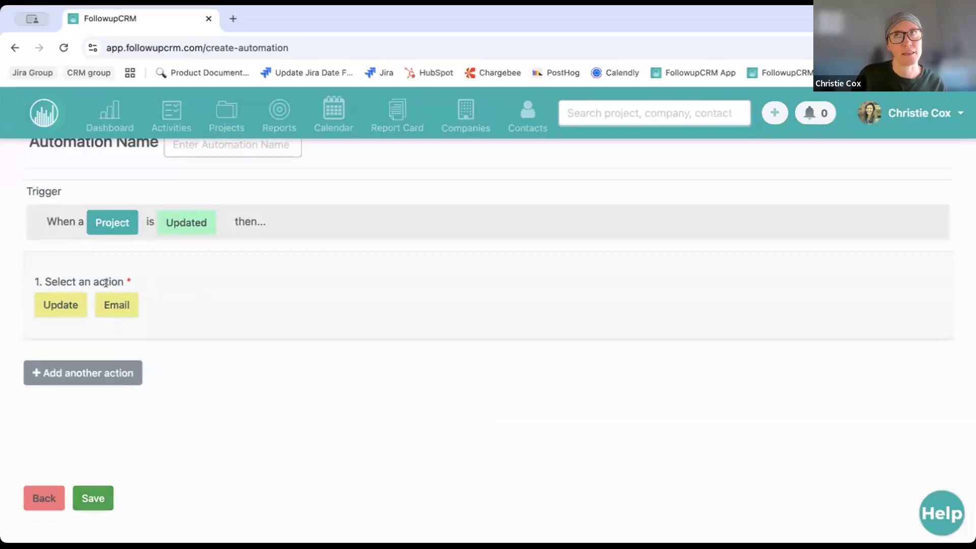
pyautogui.click(118, 306)
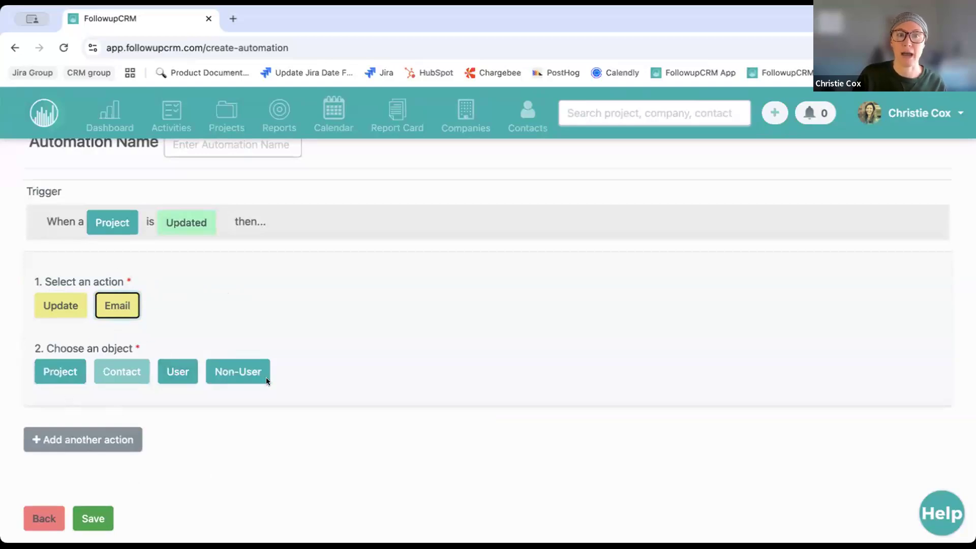
pyautogui.click(55, 374)
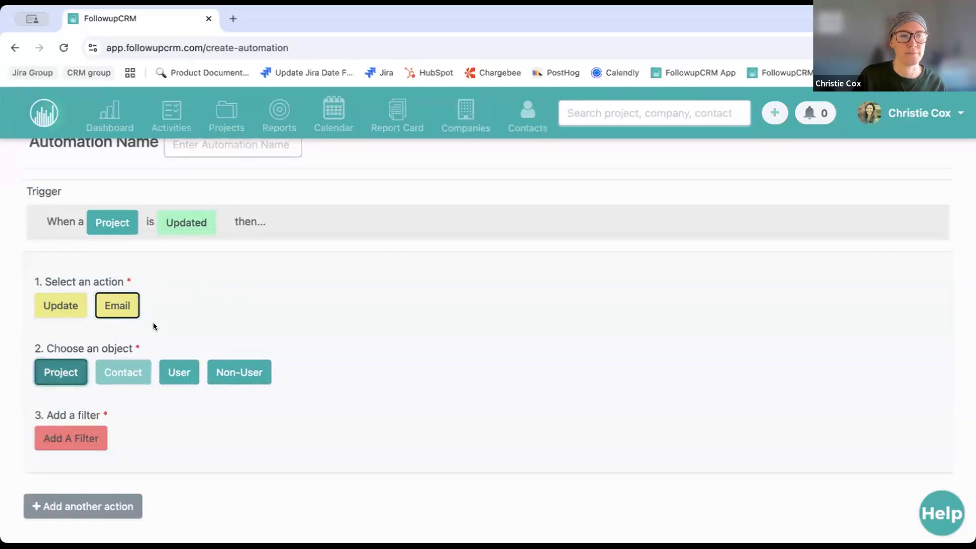
pyautogui.click(67, 441)
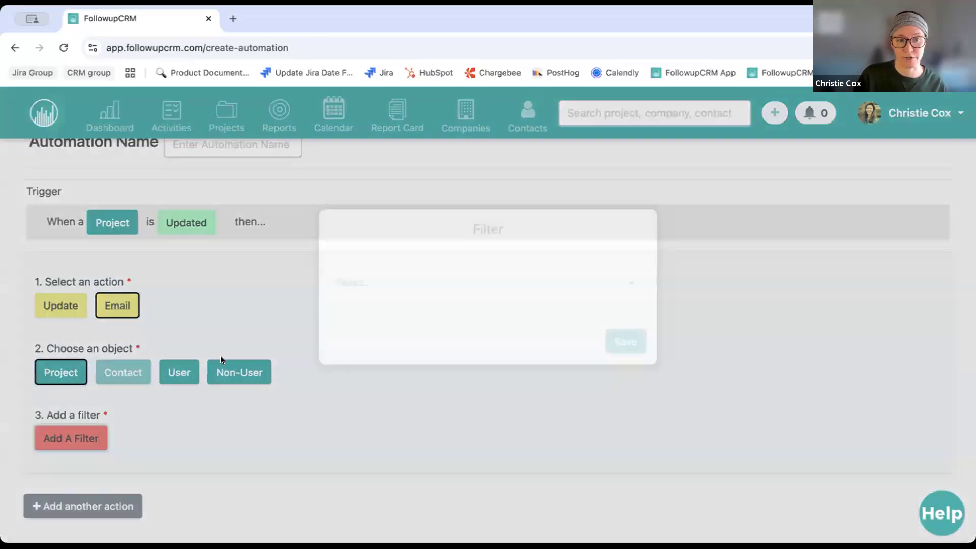
# Filter the email recipients to Sales Rep only, dropping Project Contact
pyautogui.click(421, 313)
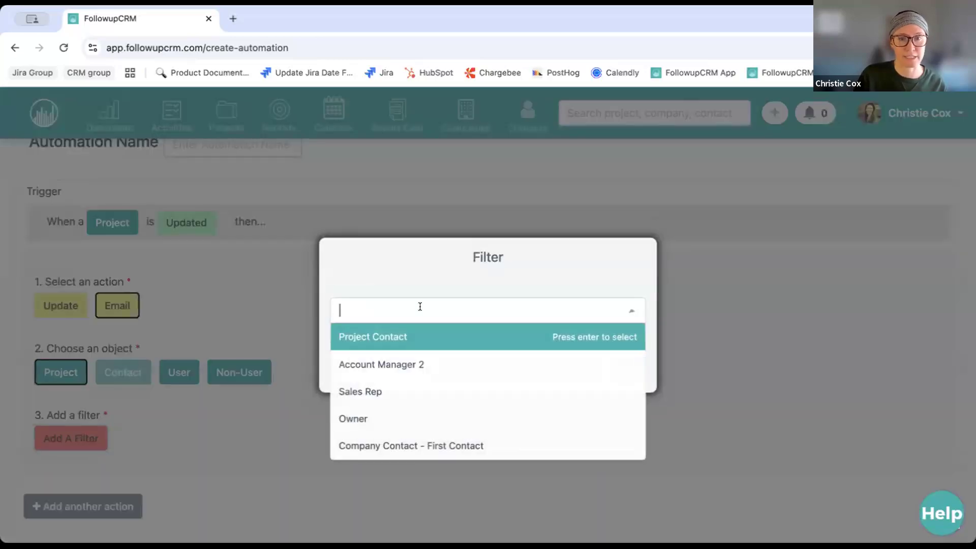
pyautogui.click(352, 337)
pyautogui.click(472, 258)
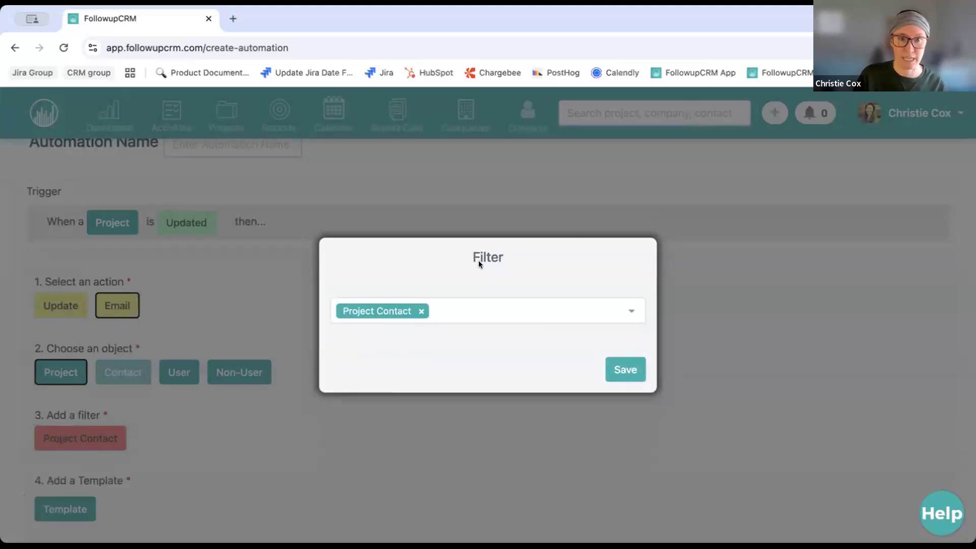
pyautogui.click(421, 310)
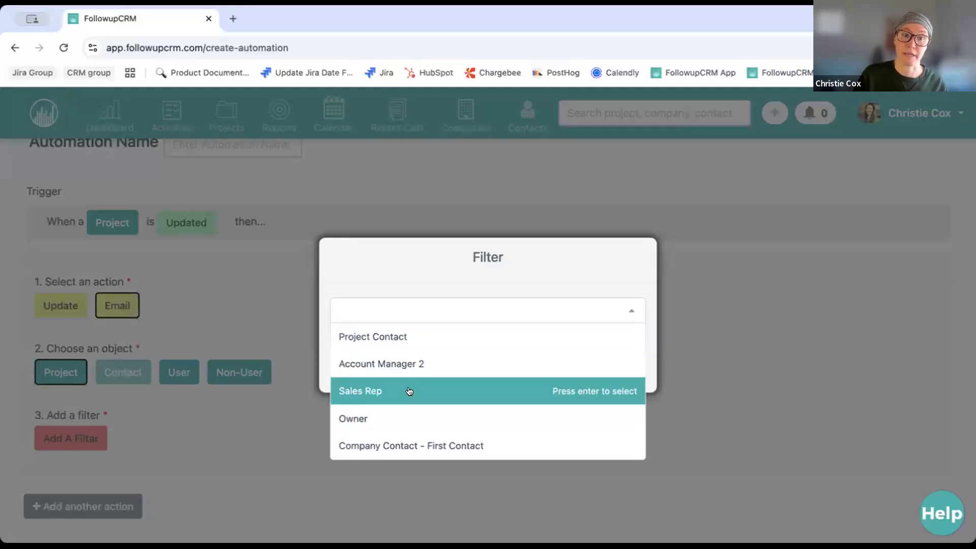
pyautogui.click(410, 392)
pyautogui.click(462, 283)
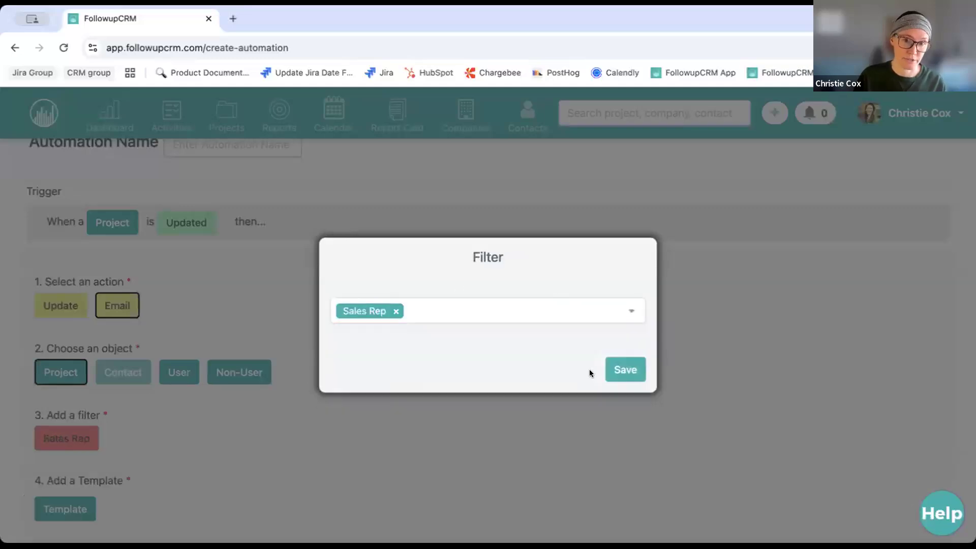
pyautogui.click(629, 370)
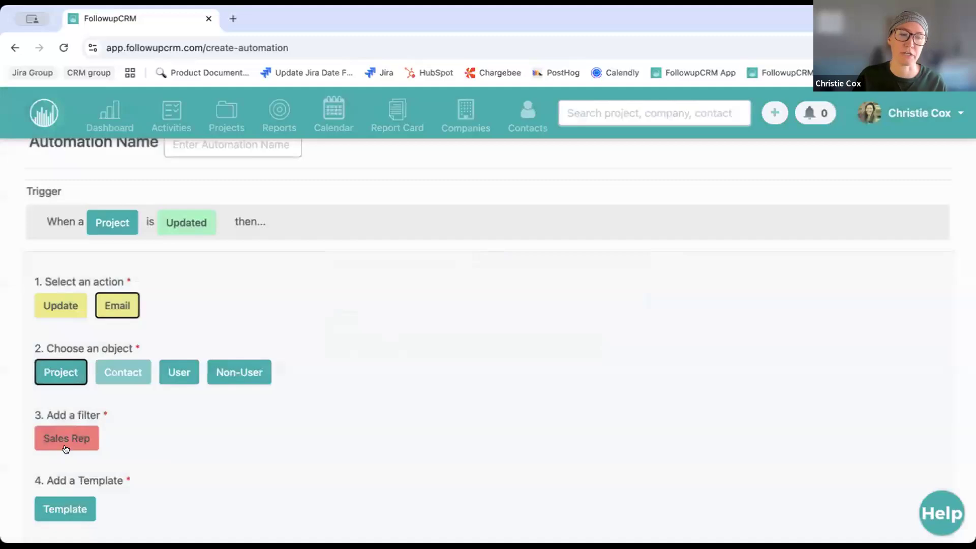
pyautogui.scroll(-2, 93, 439)
# Attach the 'Follow-up with the contact' email template to the action
pyautogui.click(71, 406)
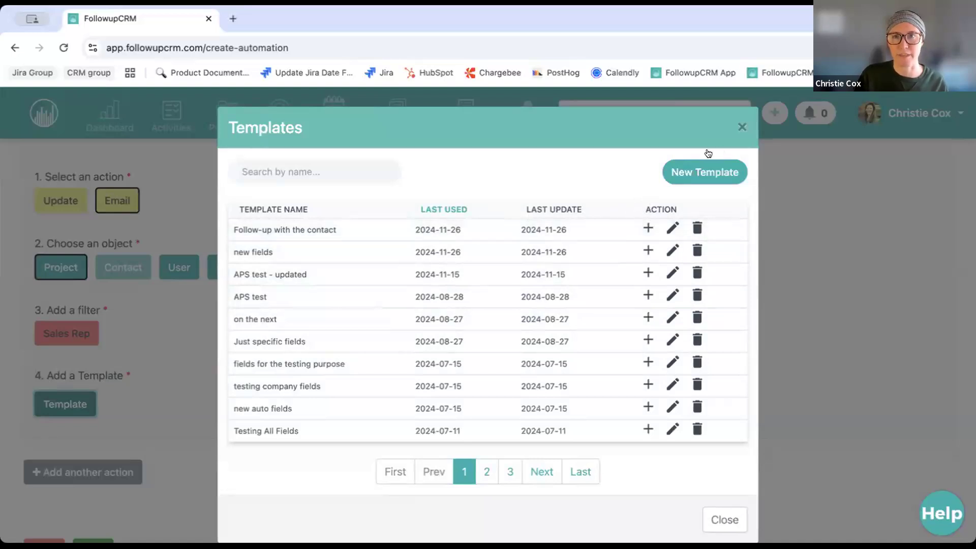
pyautogui.click(648, 228)
pyautogui.scroll(-1, 437, 326)
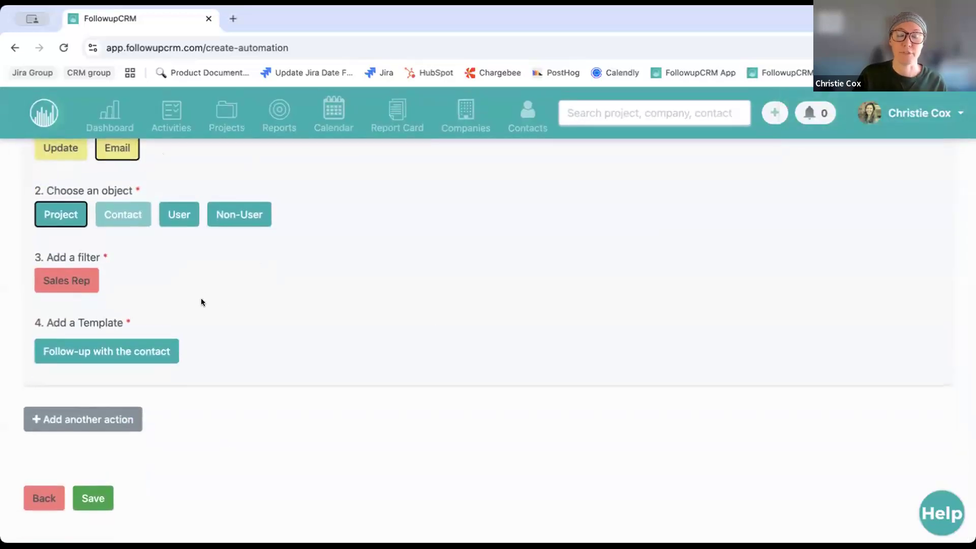
# After the missing-name error, name the automation 'name of automation' and save it
pyautogui.click(99, 500)
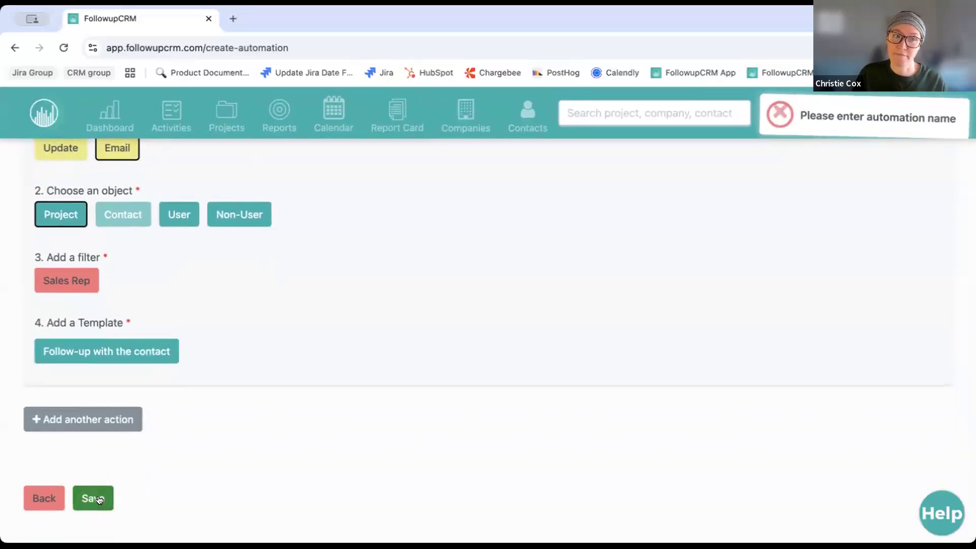
pyautogui.scroll(4, 447, 388)
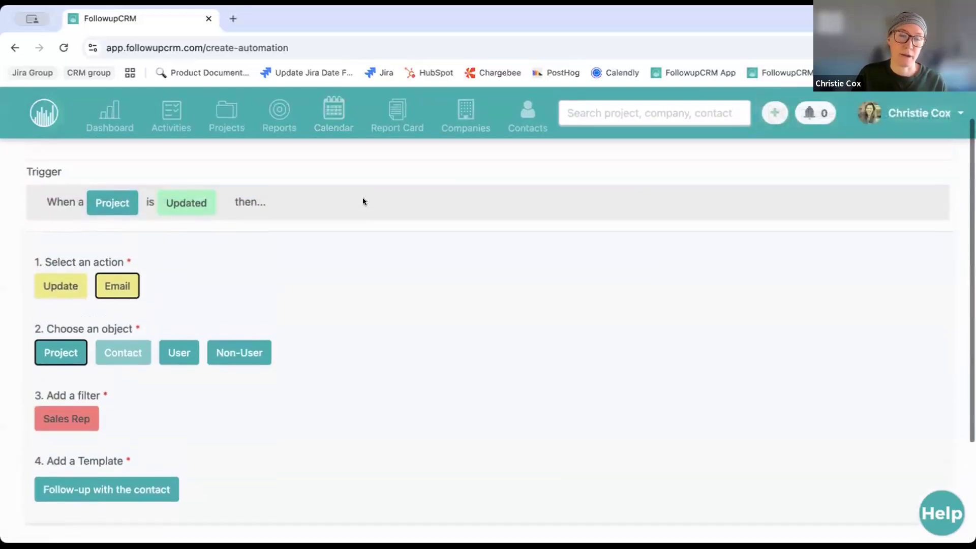
pyautogui.click(253, 164)
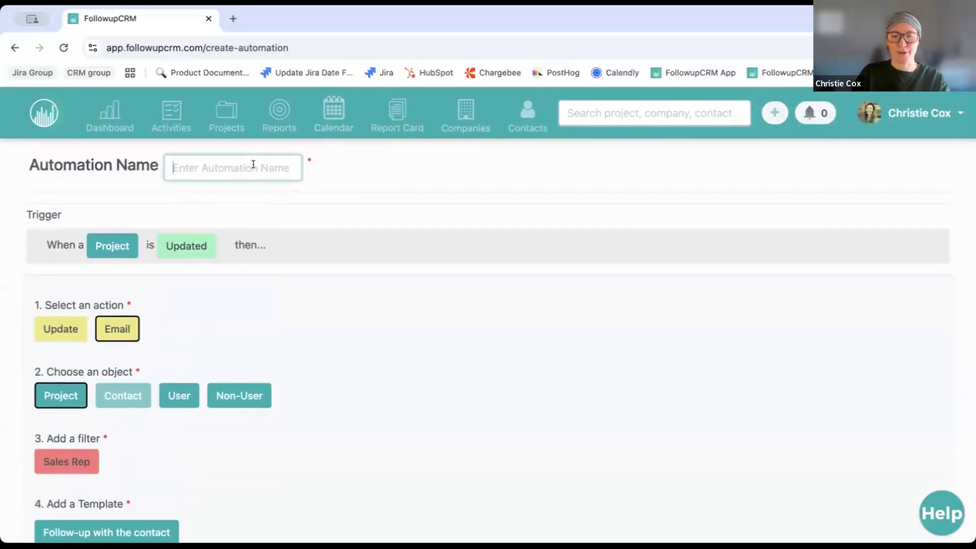
pyautogui.write('name of')
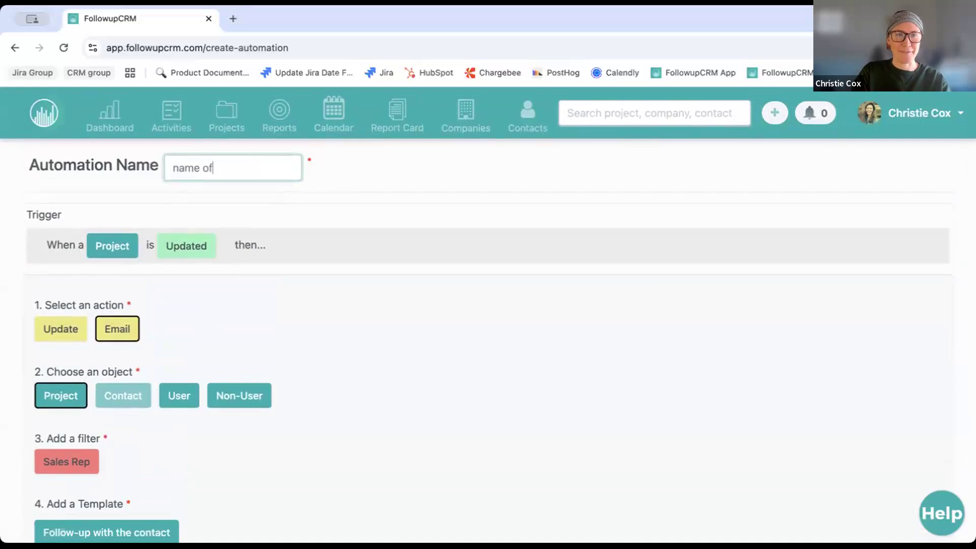
pyautogui.write(' automation')
pyautogui.scroll(-4, 319, 246)
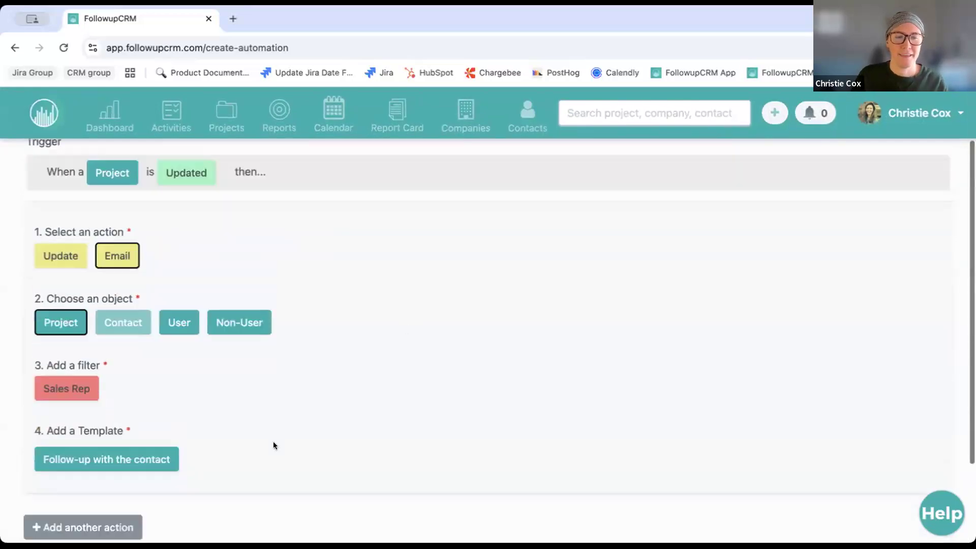
pyautogui.click(98, 504)
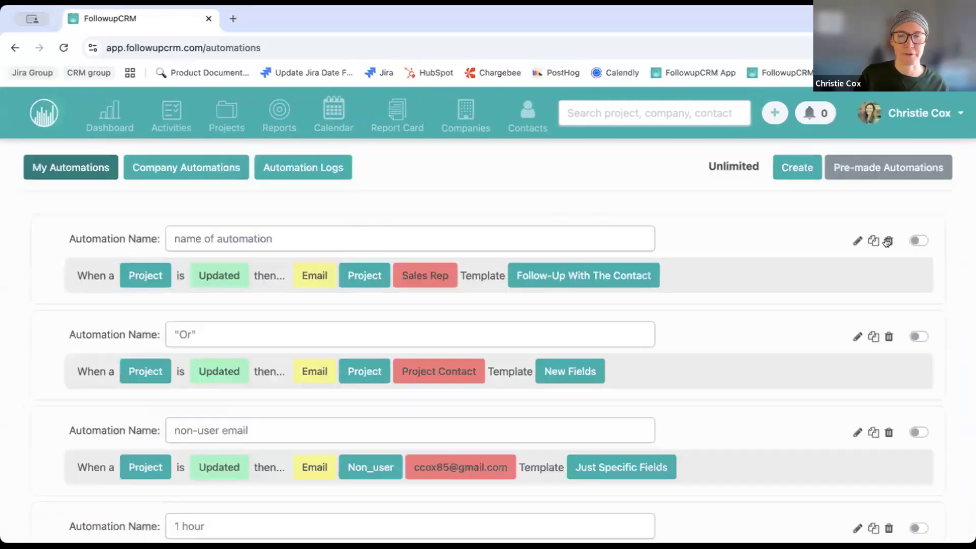
# Switch the 'name of automation' automation's status toggle to enabled
pyautogui.click(920, 242)
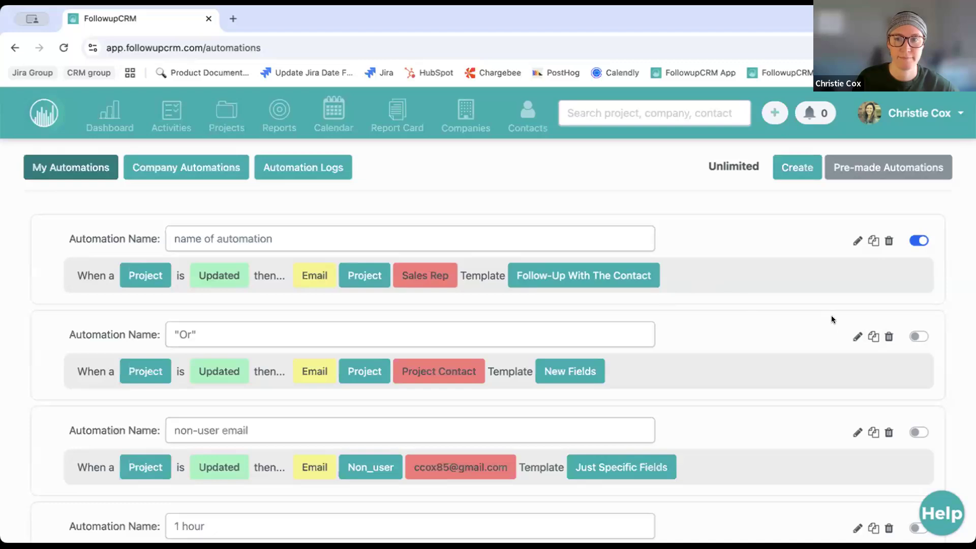
# Edit the 'Or' automation and open its Sales Status condition (Active Bid OR Hot Bid)
pyautogui.click(856, 338)
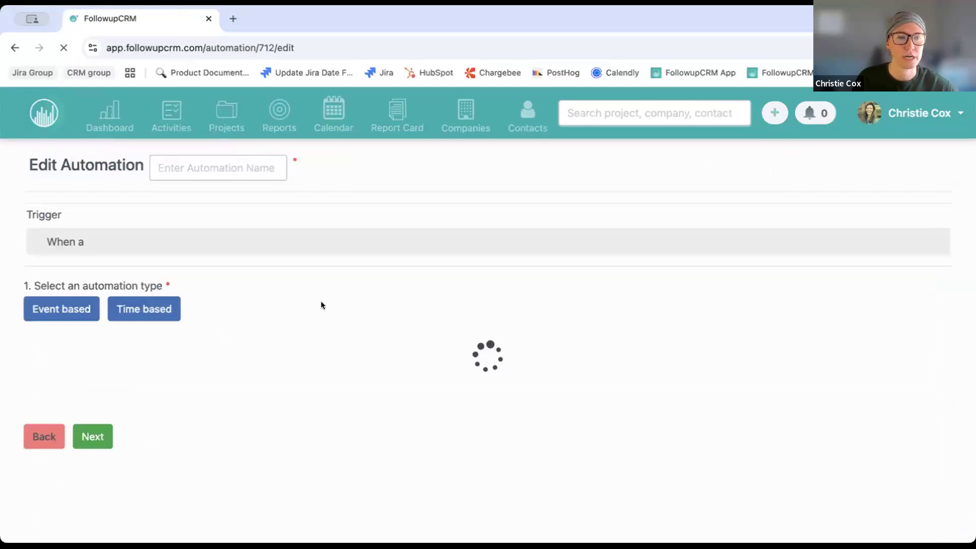
pyautogui.scroll(-2, 321, 305)
pyautogui.scroll(-2, 321, 305)
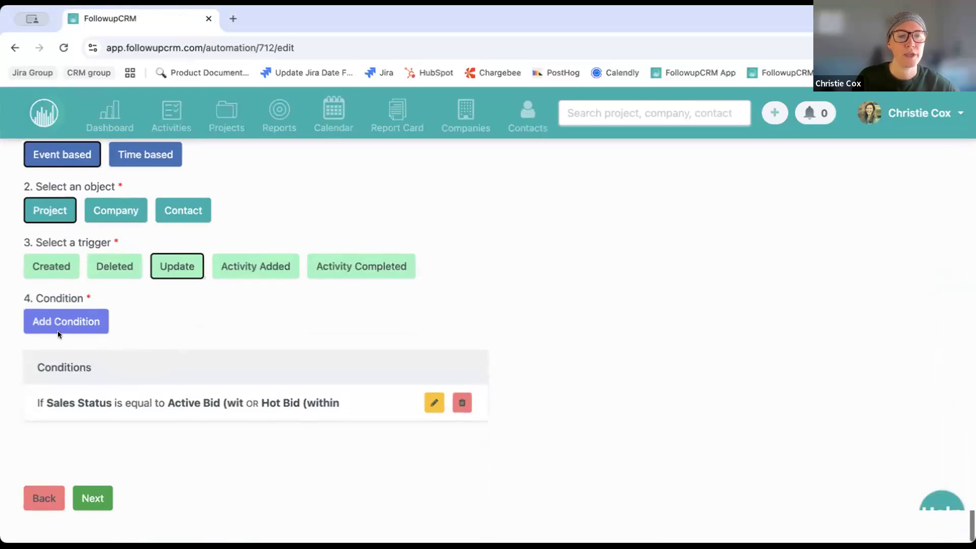
pyautogui.scroll(1, 164, 372)
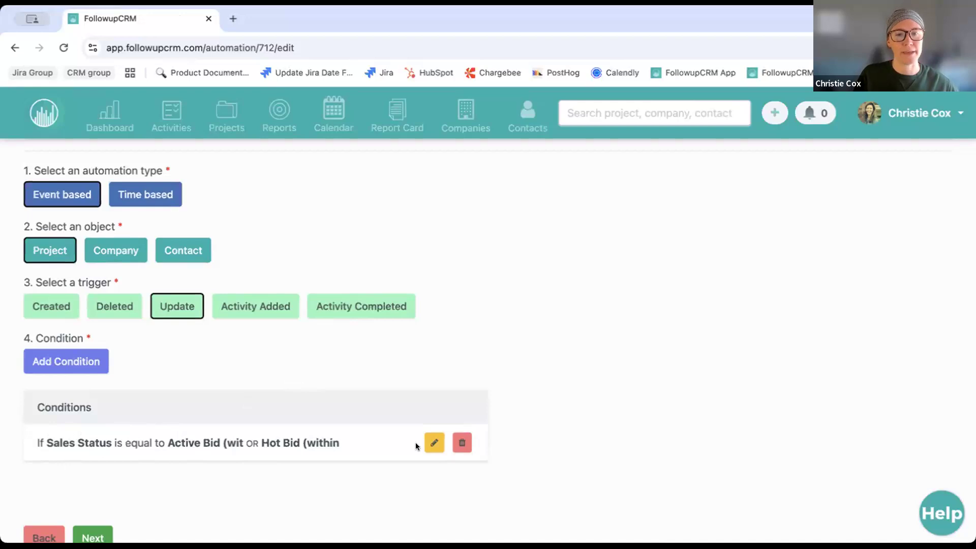
pyautogui.click(432, 443)
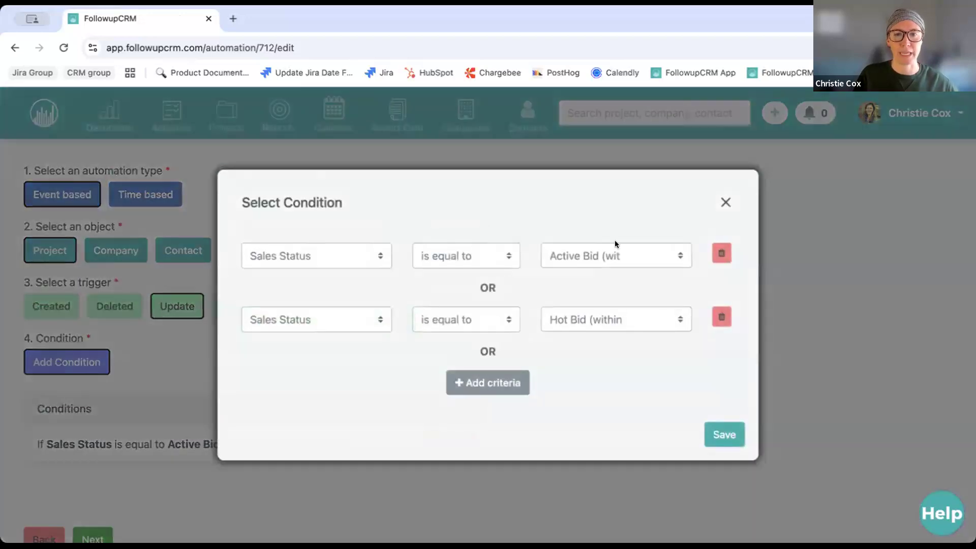
# Delete the old condition and start a new one with Sales Status equal to Active Bid
pyautogui.click(726, 203)
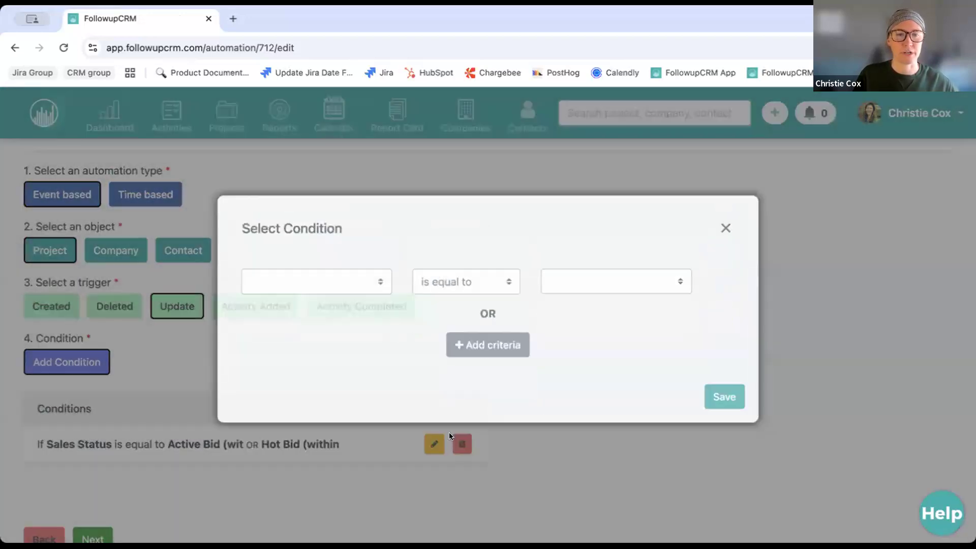
pyautogui.click(76, 425)
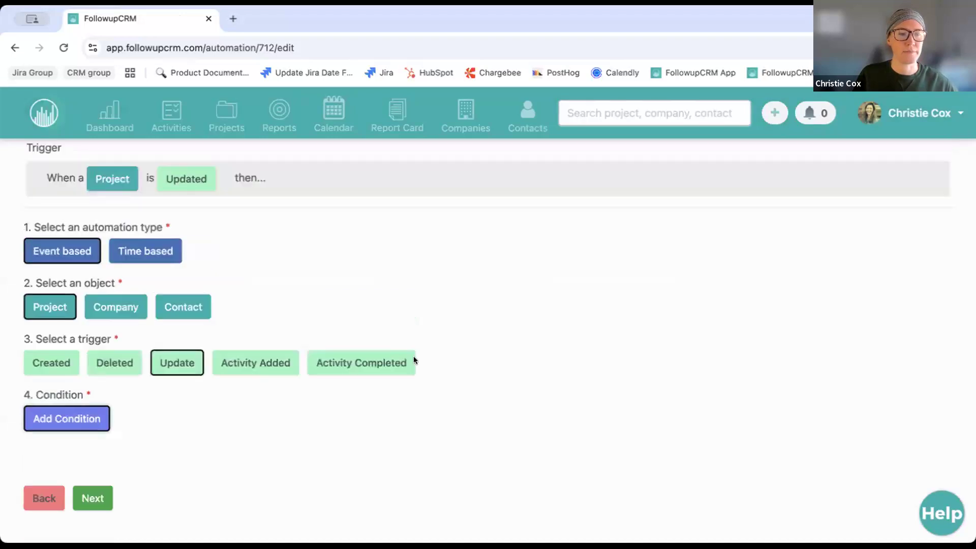
pyautogui.click(307, 281)
pyautogui.click(305, 483)
pyautogui.click(614, 287)
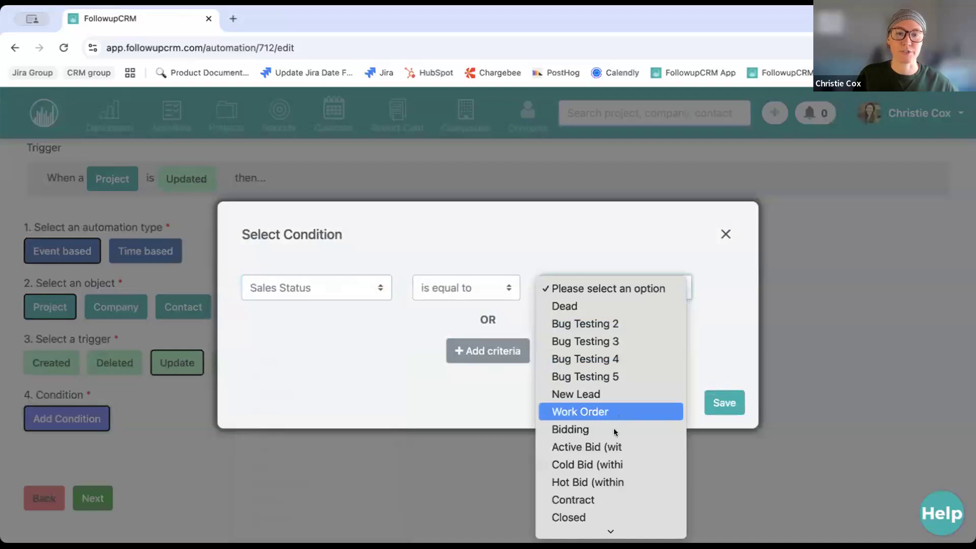
pyautogui.click(616, 447)
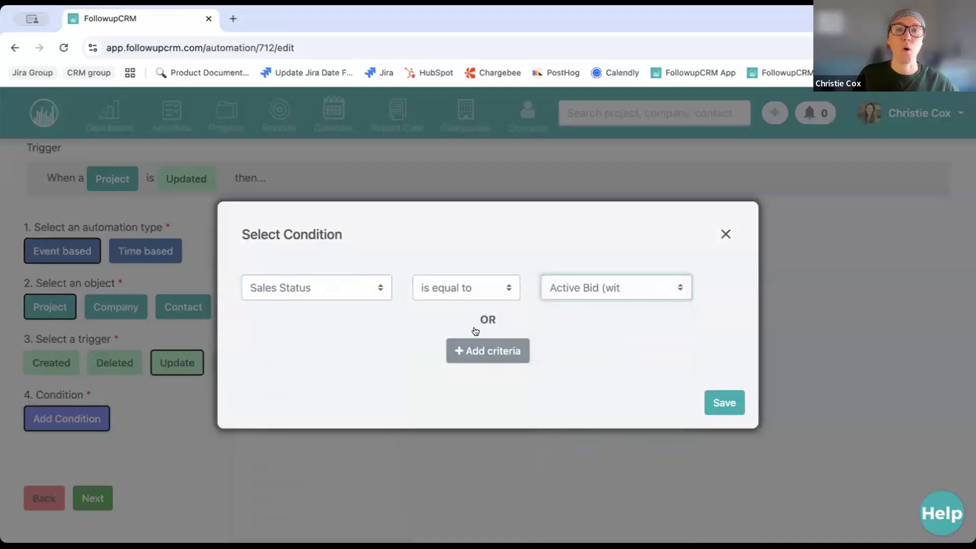
# Add OR criteria for Hot Bid and Cold Bid and save the condition
pyautogui.click(488, 351)
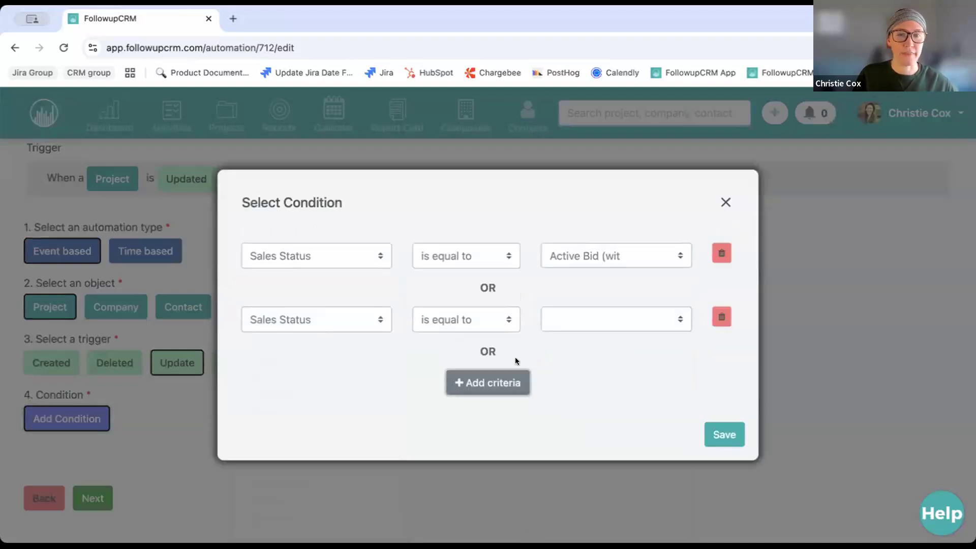
pyautogui.click(499, 384)
pyautogui.click(343, 308)
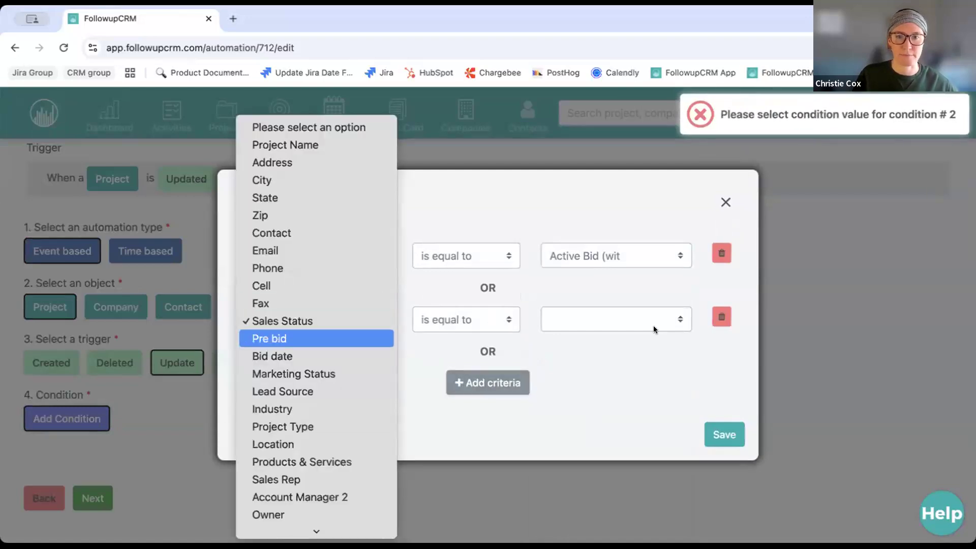
pyautogui.click(602, 295)
pyautogui.click(599, 319)
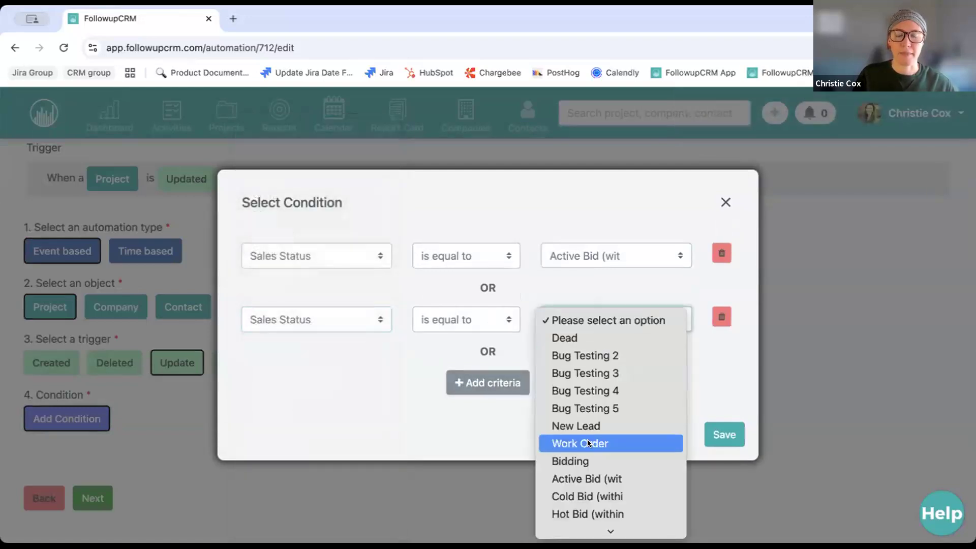
pyautogui.click(590, 514)
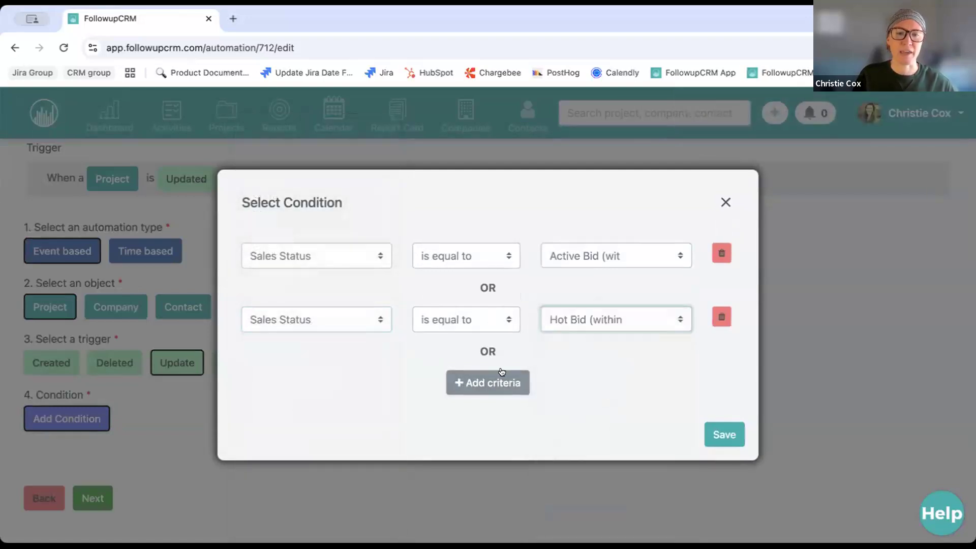
pyautogui.click(490, 386)
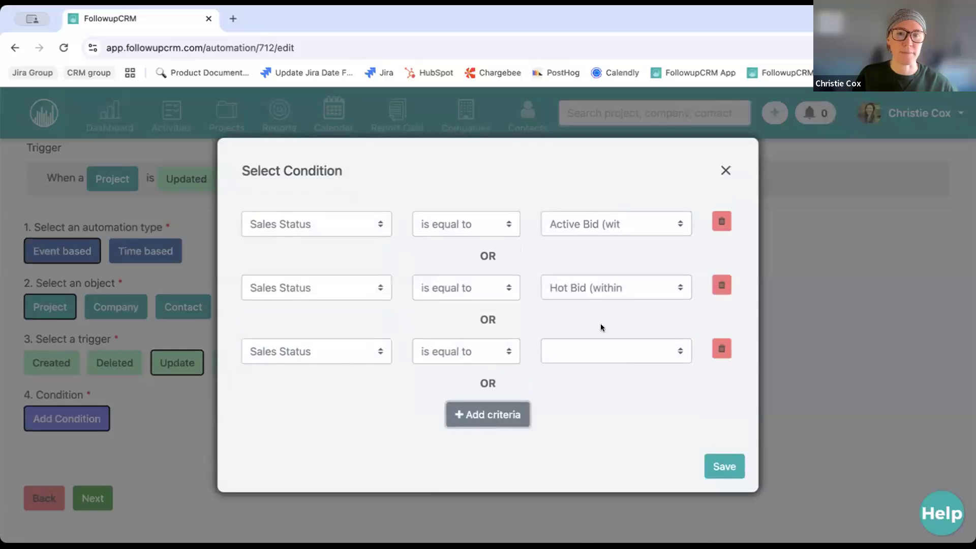
pyautogui.click(593, 359)
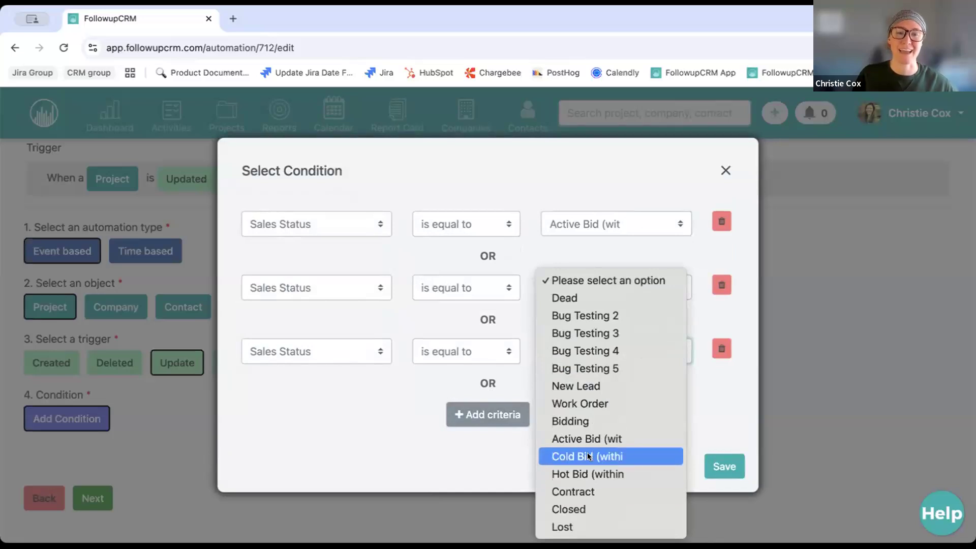
pyautogui.click(587, 454)
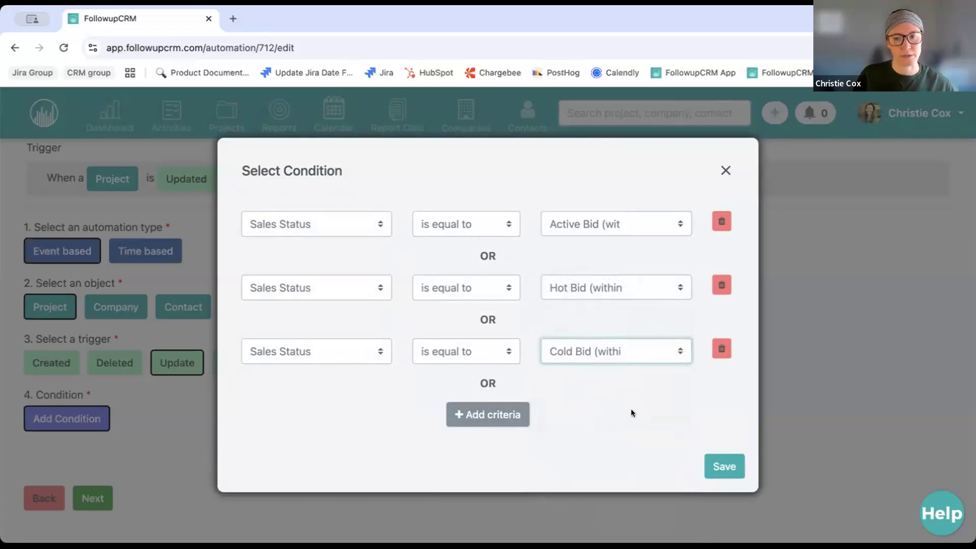
pyautogui.click(725, 465)
pyautogui.scroll(-2, 579, 446)
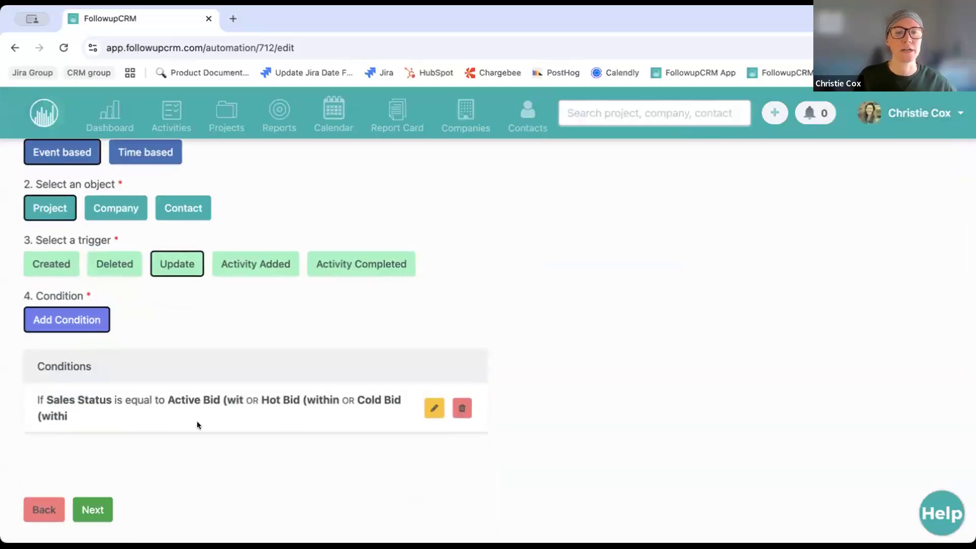
# Replace the condition with one requiring Sales Status equal to Work Order
pyautogui.click(463, 410)
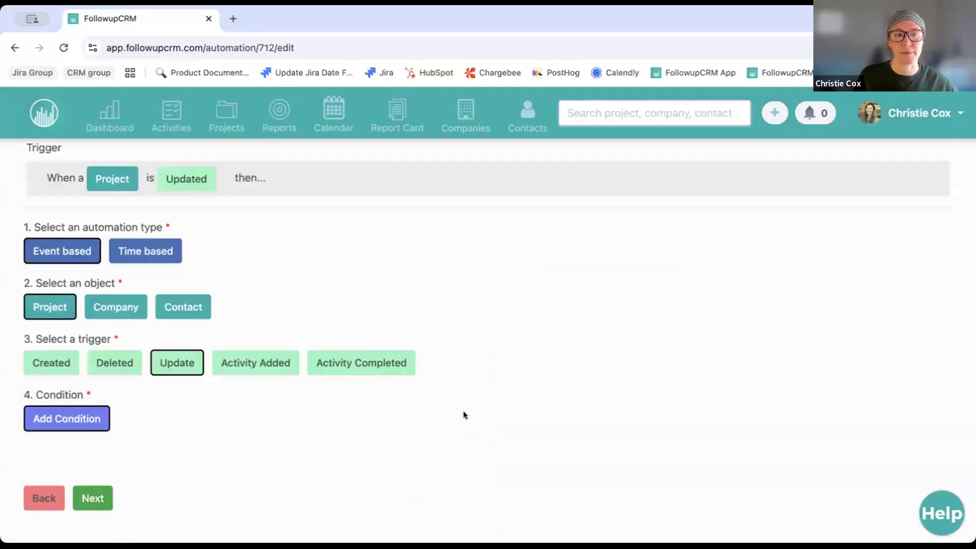
pyautogui.click(87, 421)
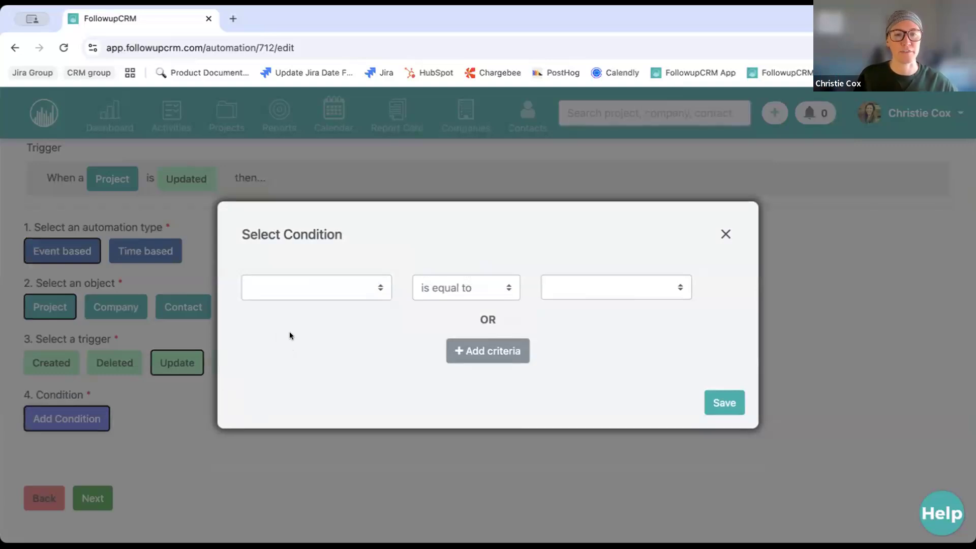
pyautogui.click(319, 284)
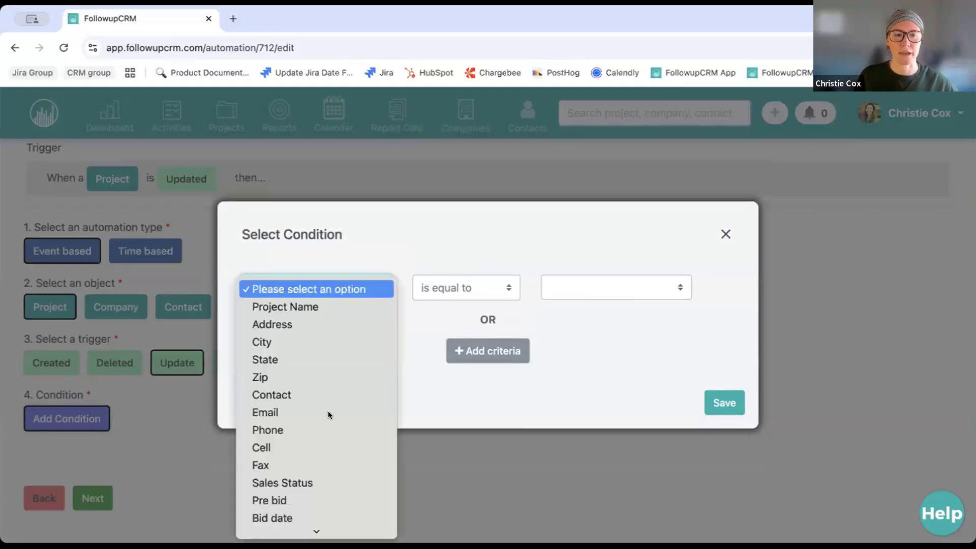
pyautogui.click(317, 480)
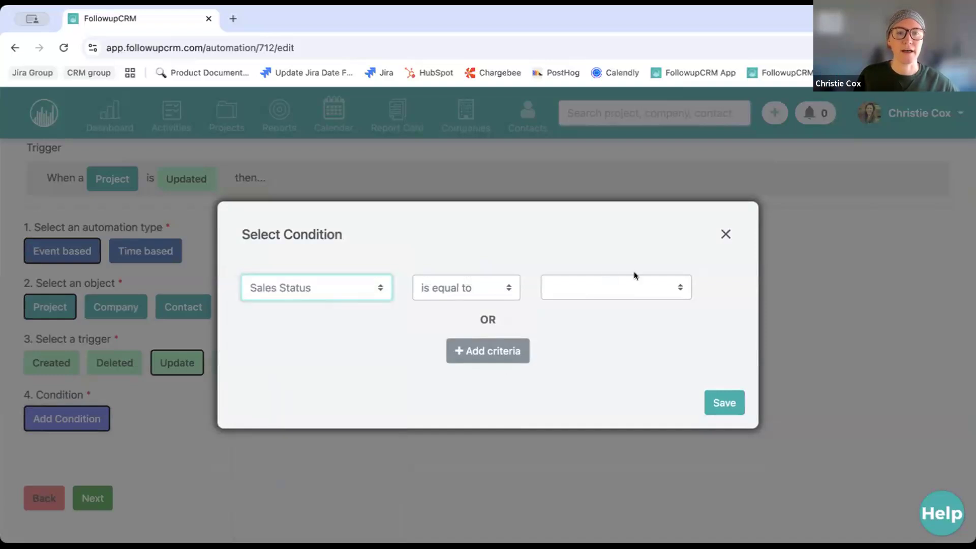
pyautogui.click(604, 283)
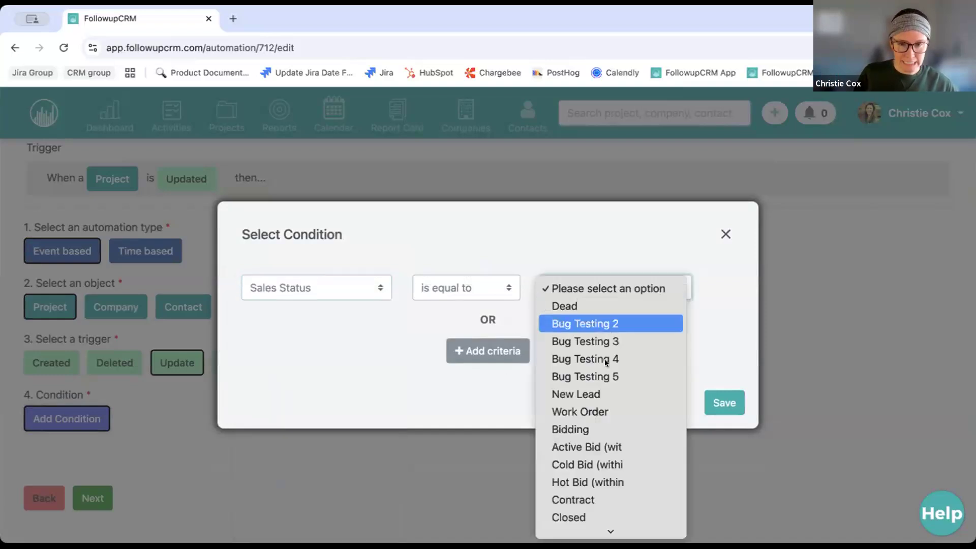
pyautogui.click(595, 413)
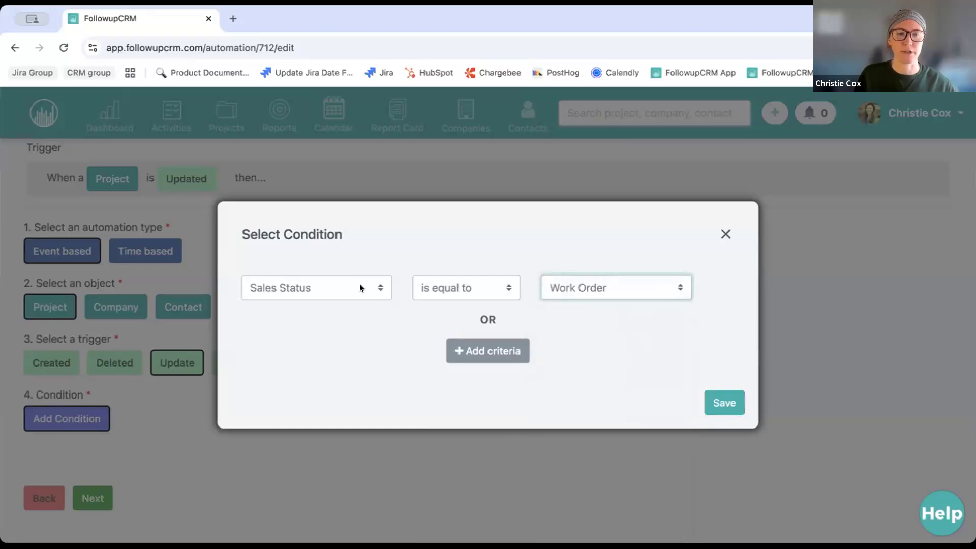
pyautogui.click(725, 402)
pyautogui.scroll(-3, 406, 422)
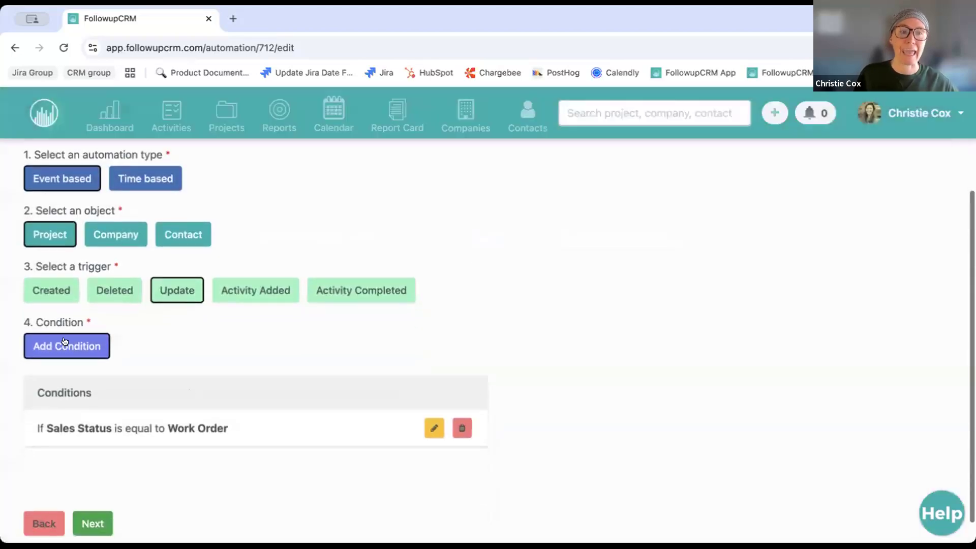
pyautogui.click(63, 345)
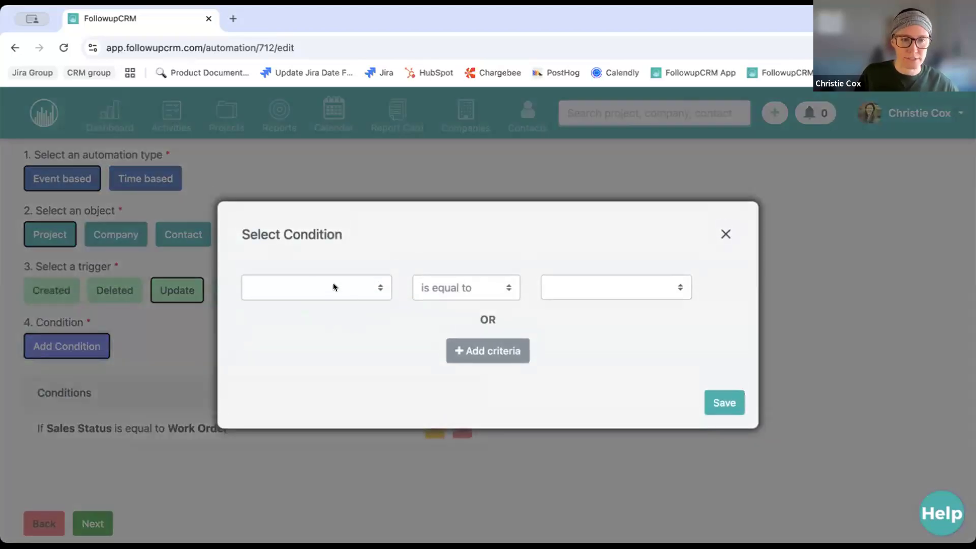
# Add a Sales Rep equals a specific user condition, then delete it again
pyautogui.click(333, 286)
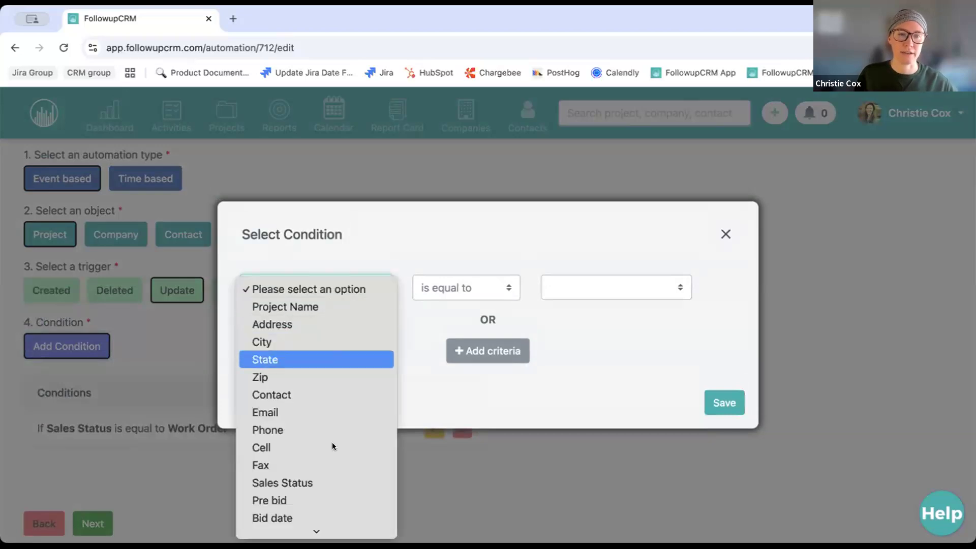
pyautogui.scroll(-5, 331, 442)
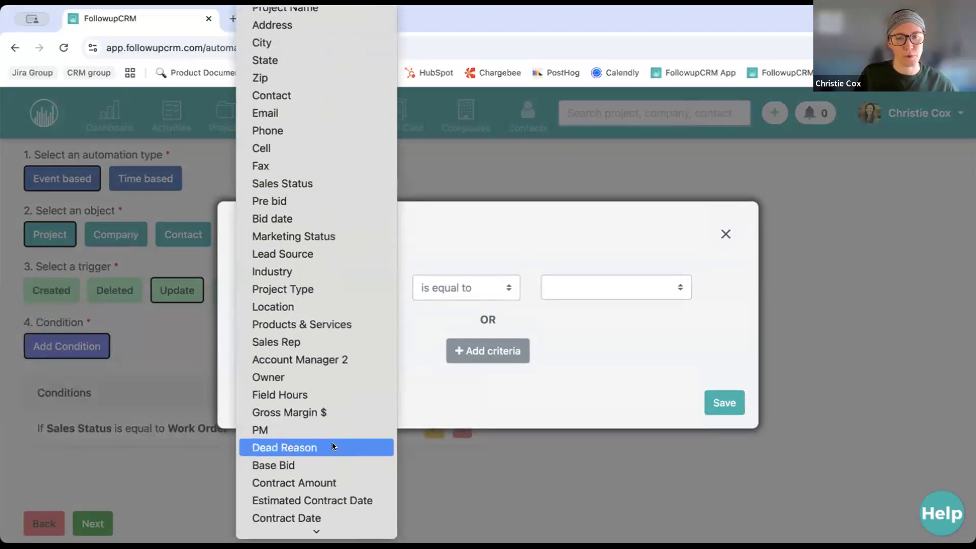
pyautogui.click(298, 338)
pyautogui.click(602, 283)
pyautogui.click(615, 358)
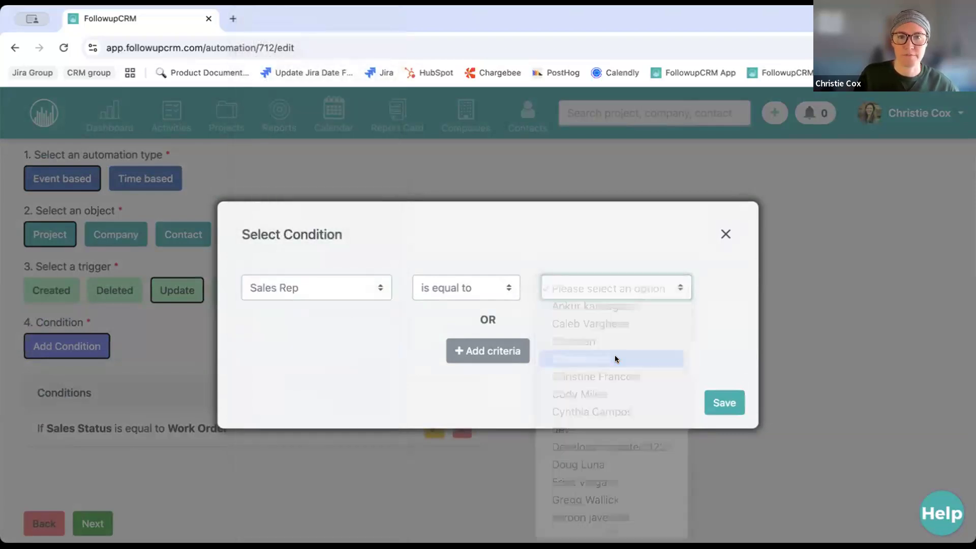
pyautogui.click(724, 402)
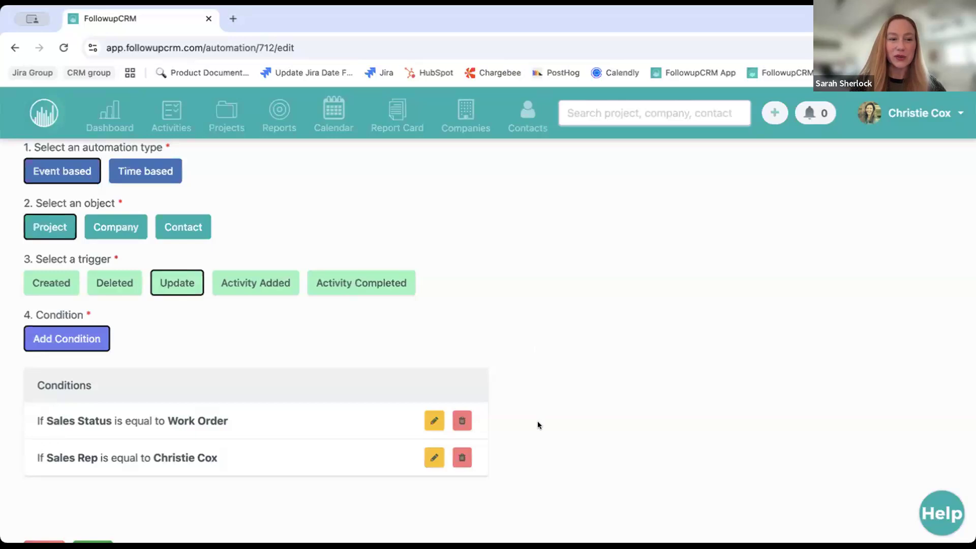
pyautogui.click(462, 457)
# Delete the Sales Status equals Work Order condition and add a new Sales Rep condition
pyautogui.scroll(2, 217, 316)
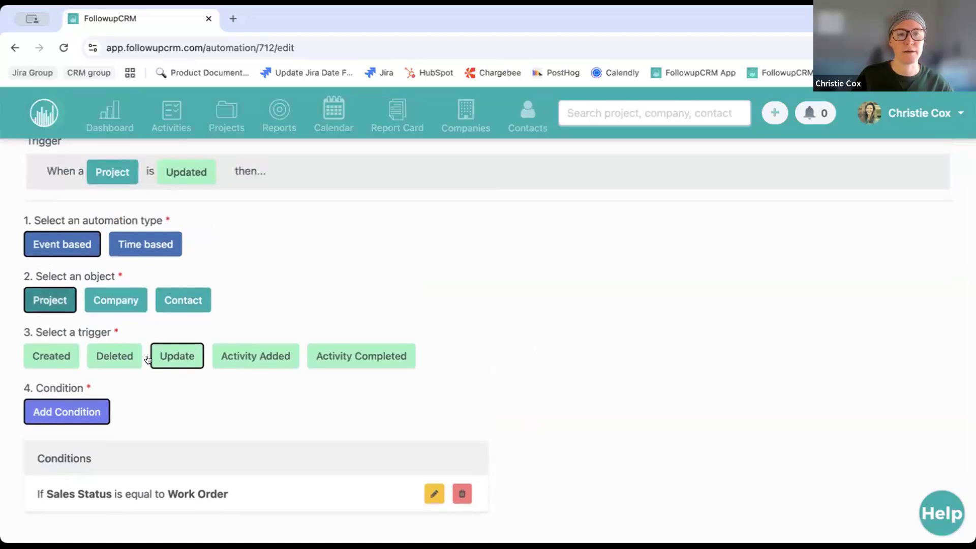
pyautogui.click(462, 495)
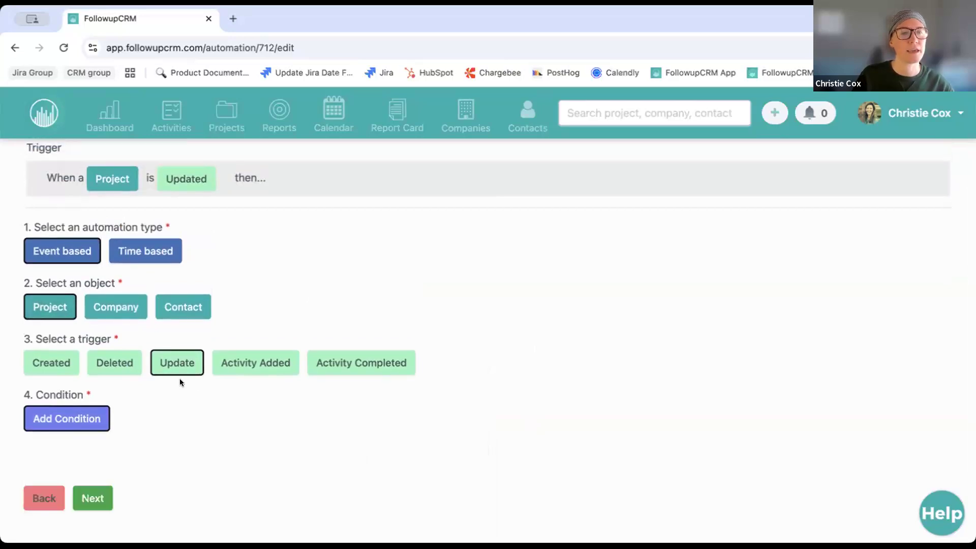
pyautogui.click(75, 412)
pyautogui.click(318, 278)
pyautogui.scroll(-3, 325, 388)
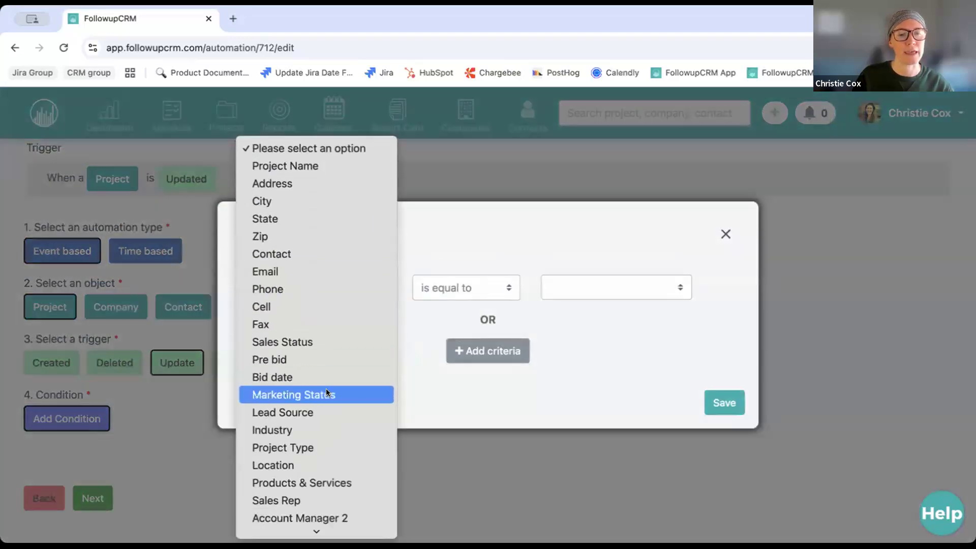
pyautogui.scroll(-3, 325, 388)
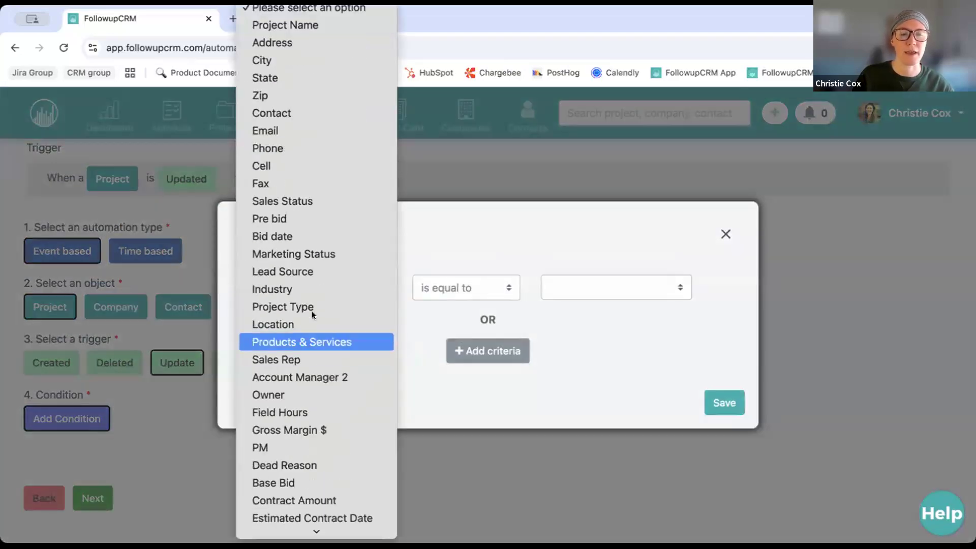
pyautogui.click(352, 358)
# Match the Sales Rep to a specific user, save the condition, and continue to actions
pyautogui.click(578, 293)
pyautogui.click(580, 357)
pyautogui.click(398, 517)
pyautogui.scroll(-2, 152, 457)
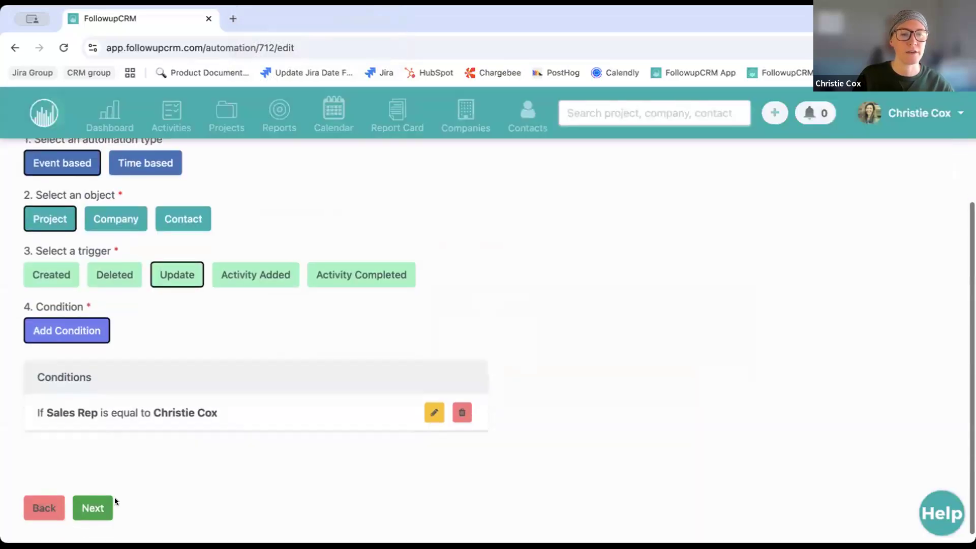
pyautogui.click(101, 504)
# Dismiss the Project Contact filter and switch the action to Update on Project
pyautogui.click(63, 306)
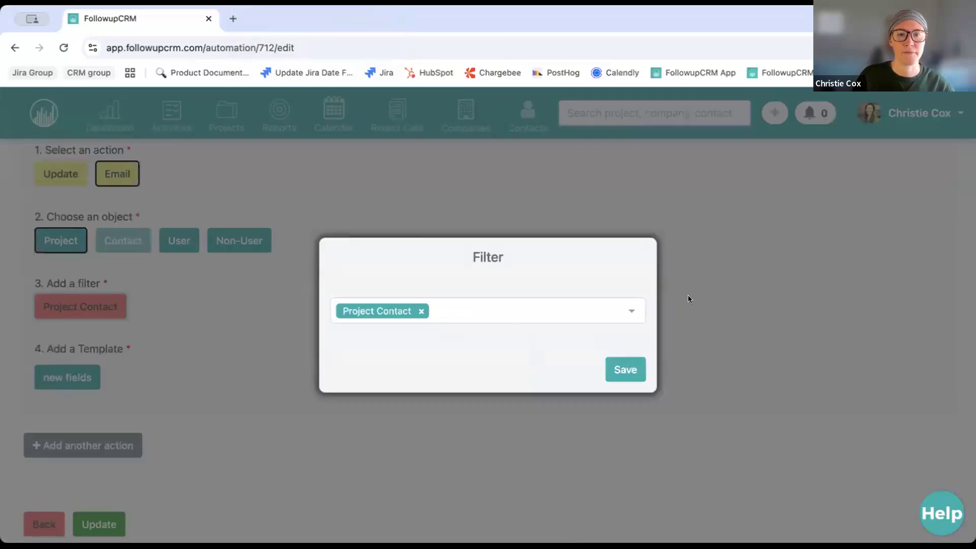
pyautogui.click(687, 299)
pyautogui.click(61, 174)
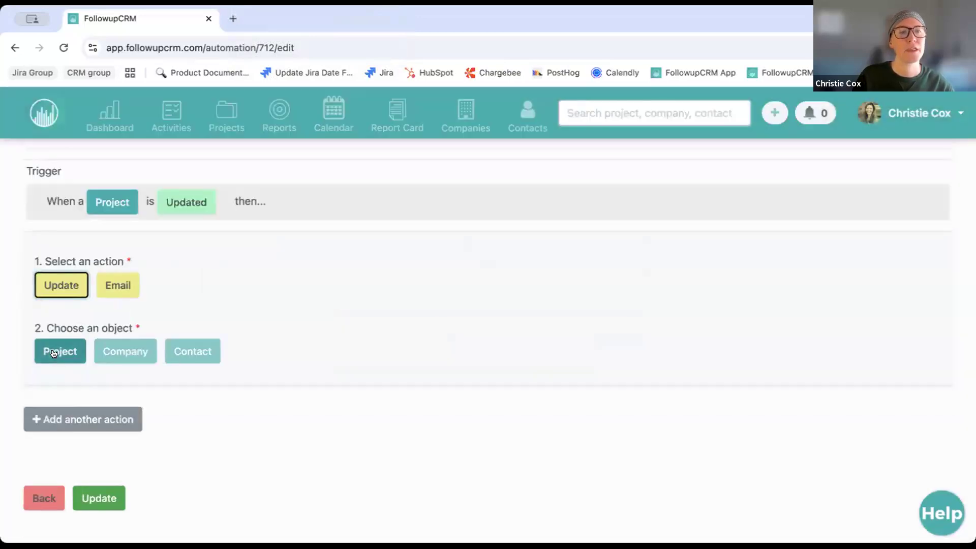
pyautogui.click(53, 353)
# Add a filter that sets the project's Proposal Delivered field
pyautogui.click(87, 414)
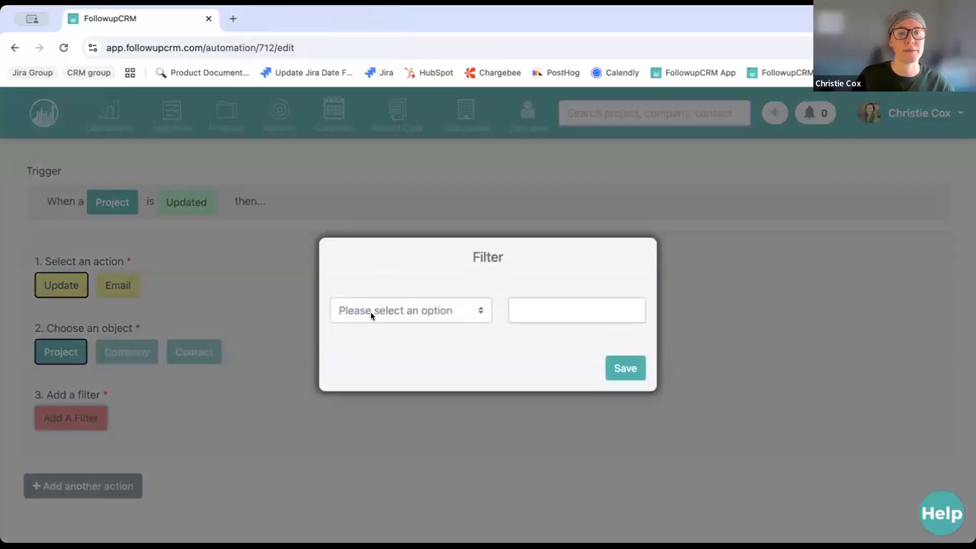
pyautogui.click(371, 312)
pyautogui.scroll(-10, 398, 420)
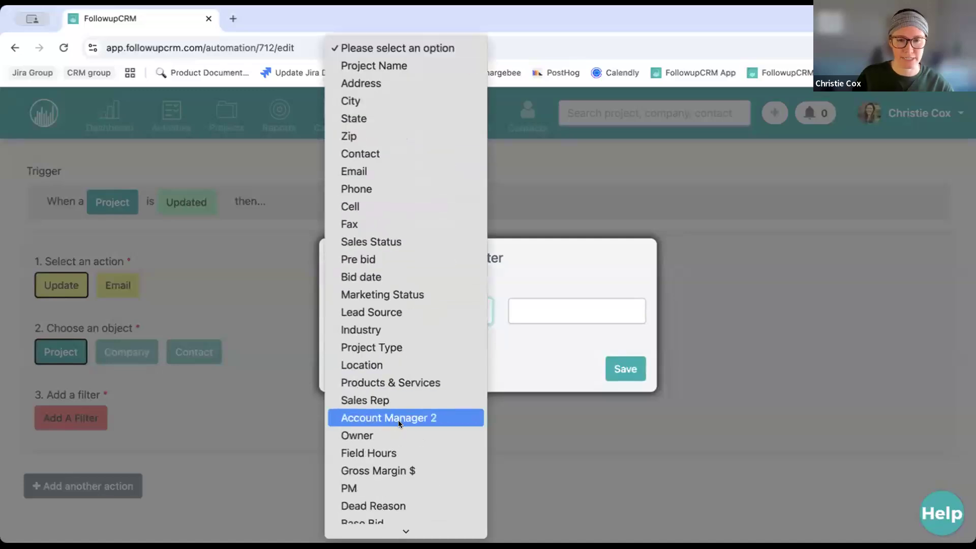
pyautogui.scroll(-5, 398, 420)
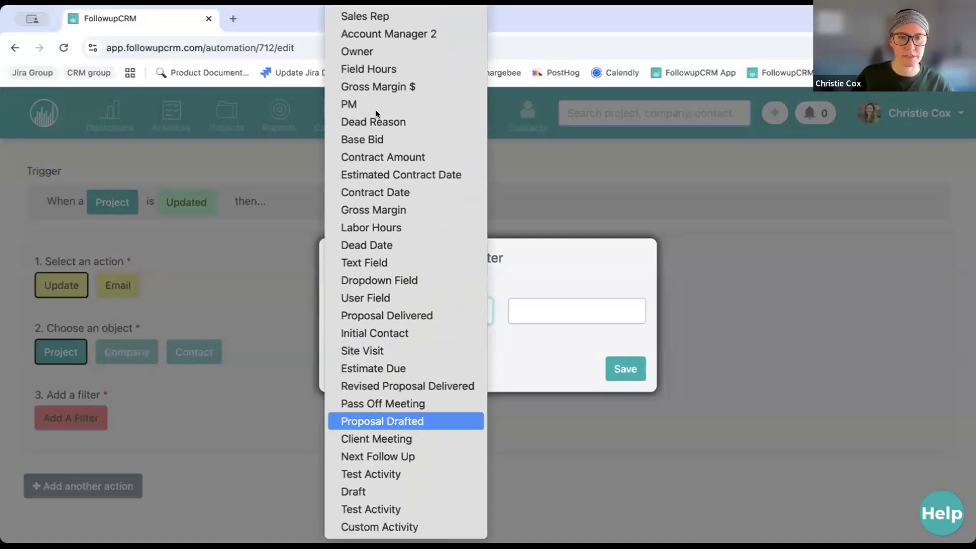
pyautogui.scroll(2, 336, 122)
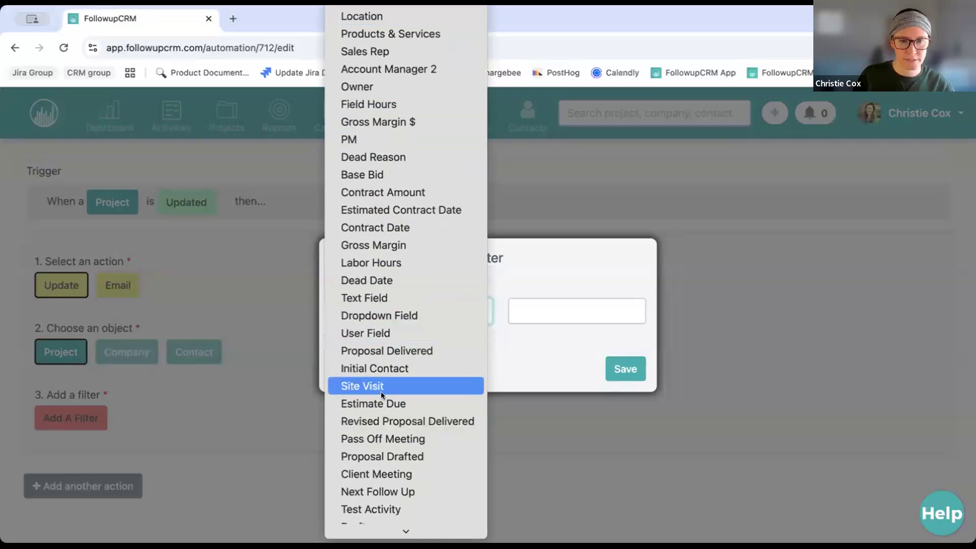
pyautogui.click(393, 356)
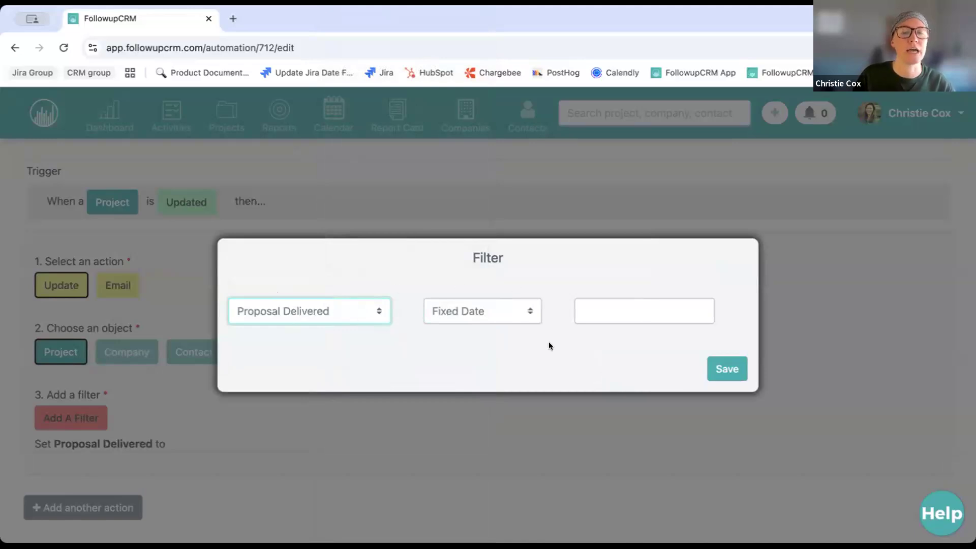
# Change the filter to set Next Follow Up using No. of days, with value 7
pyautogui.click(298, 303)
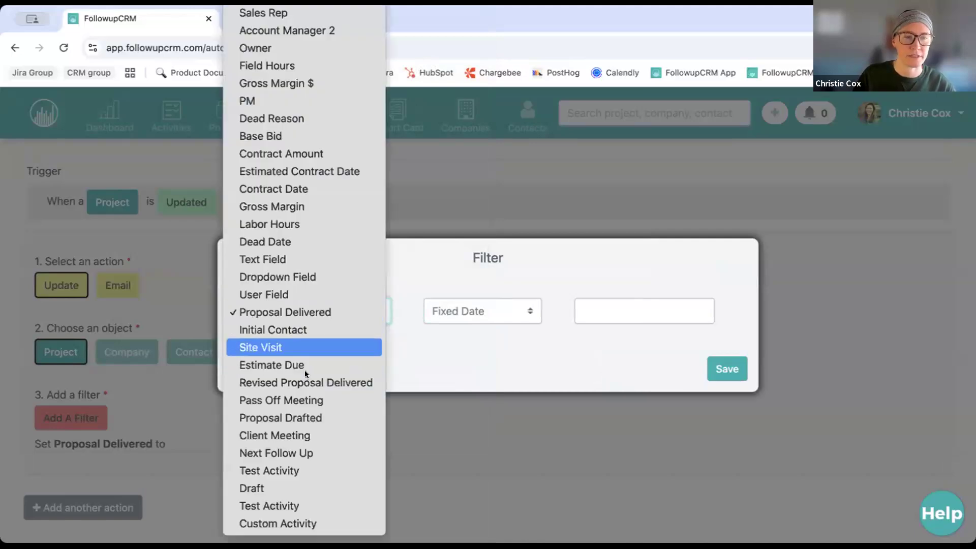
pyautogui.click(276, 453)
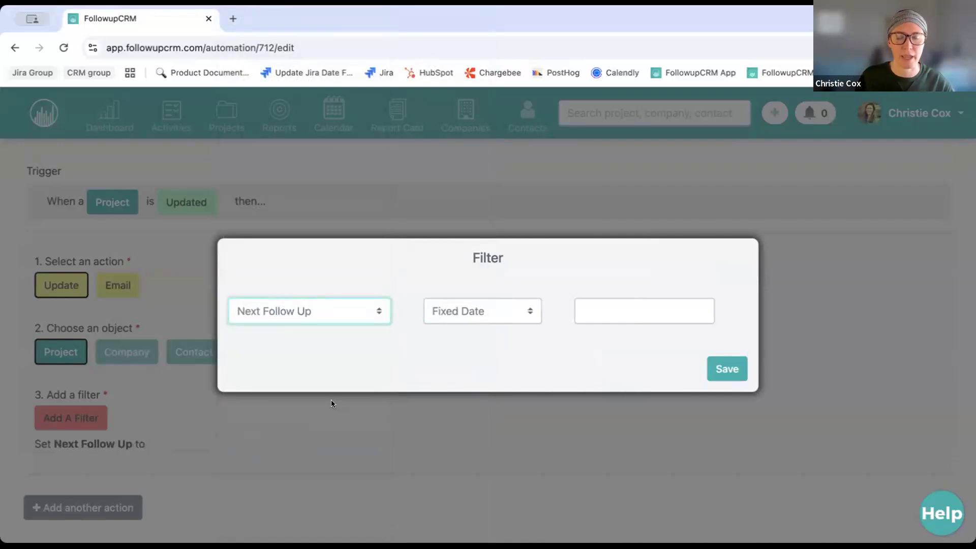
pyautogui.click(468, 310)
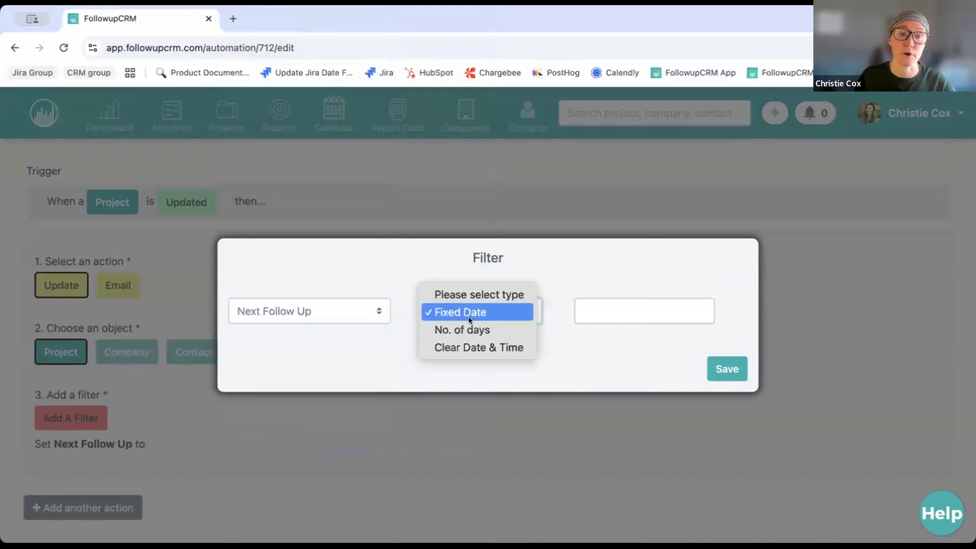
pyautogui.click(468, 328)
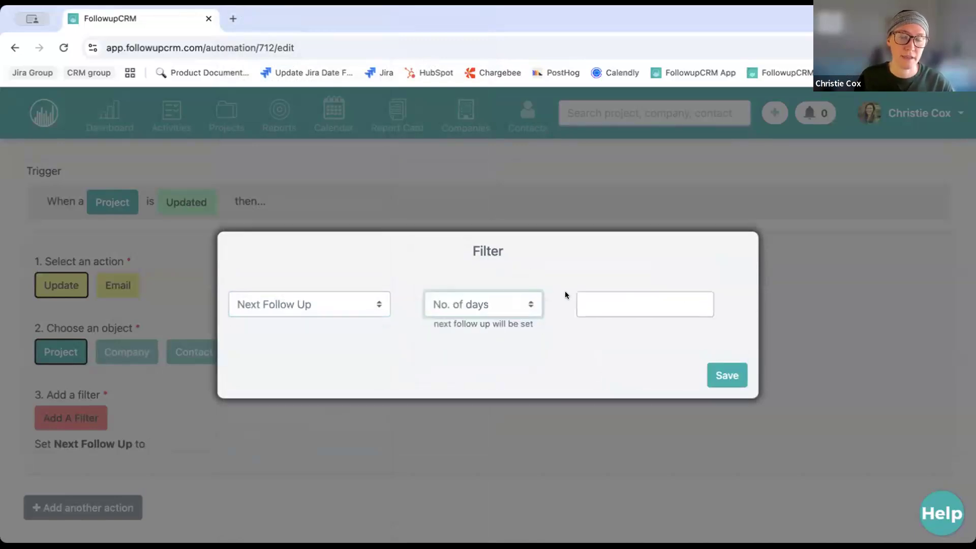
pyautogui.click(636, 305)
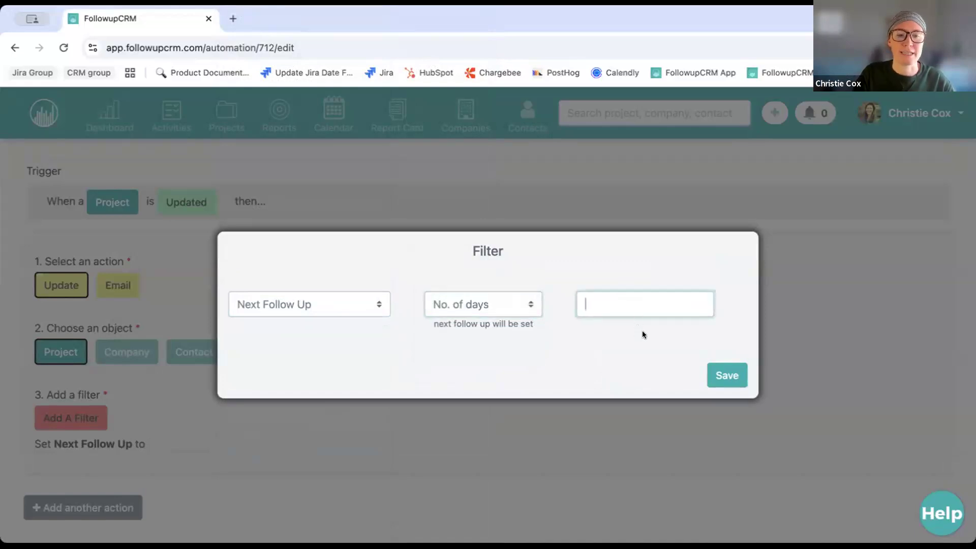
pyautogui.write('7')
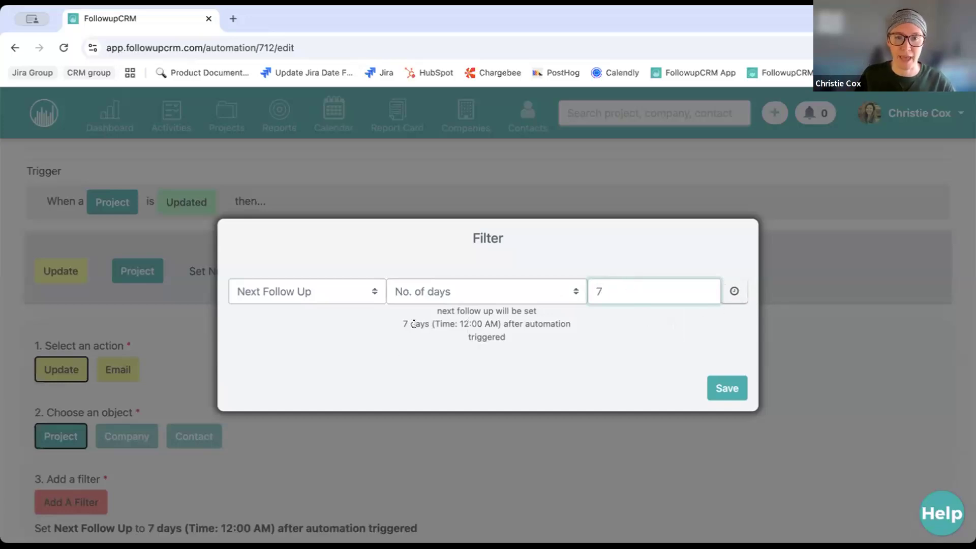
# Add a 09:00 AM time to the 7-day Next Follow Up filter and save it
pyautogui.click(482, 320)
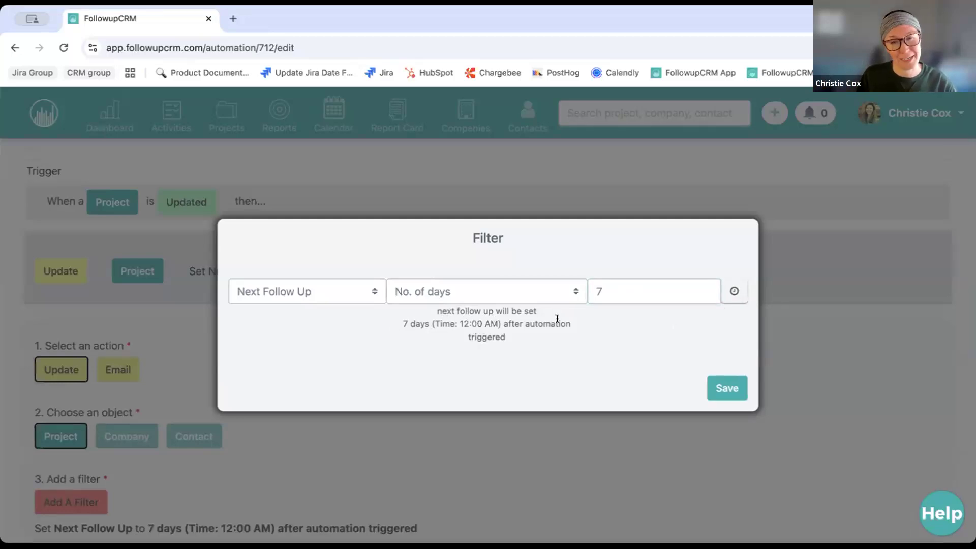
pyautogui.click(733, 291)
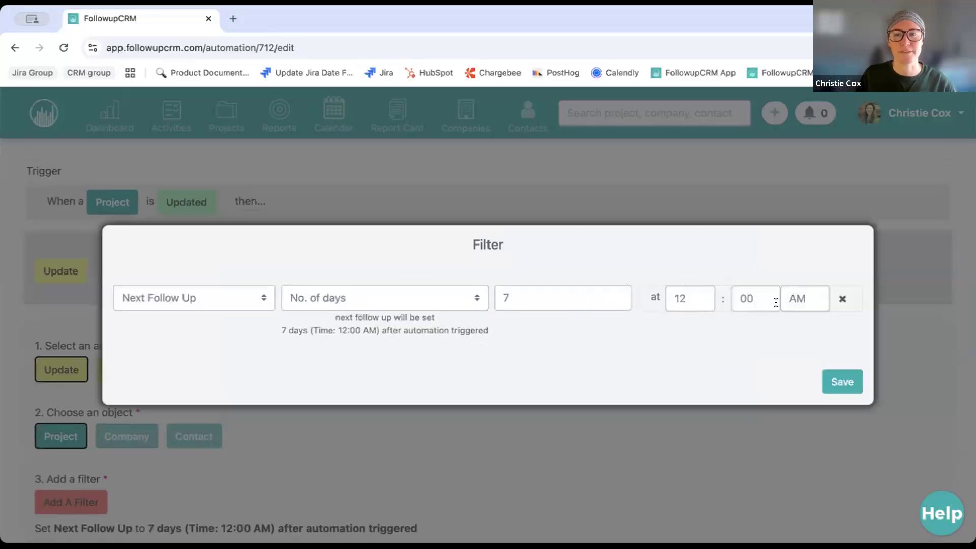
pyautogui.click(688, 297)
pyautogui.scroll(-3, 689, 391)
pyautogui.click(687, 394)
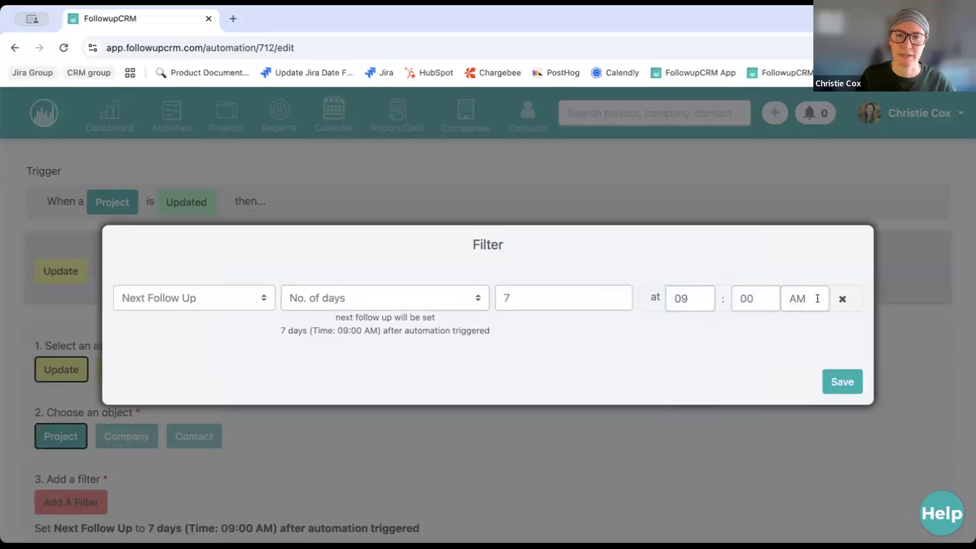
pyautogui.click(842, 381)
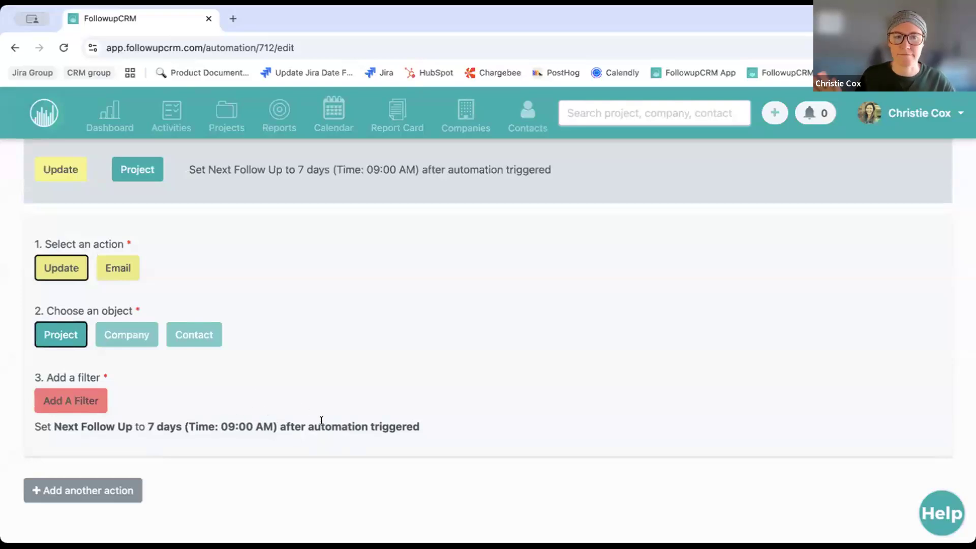
pyautogui.scroll(-2, 321, 419)
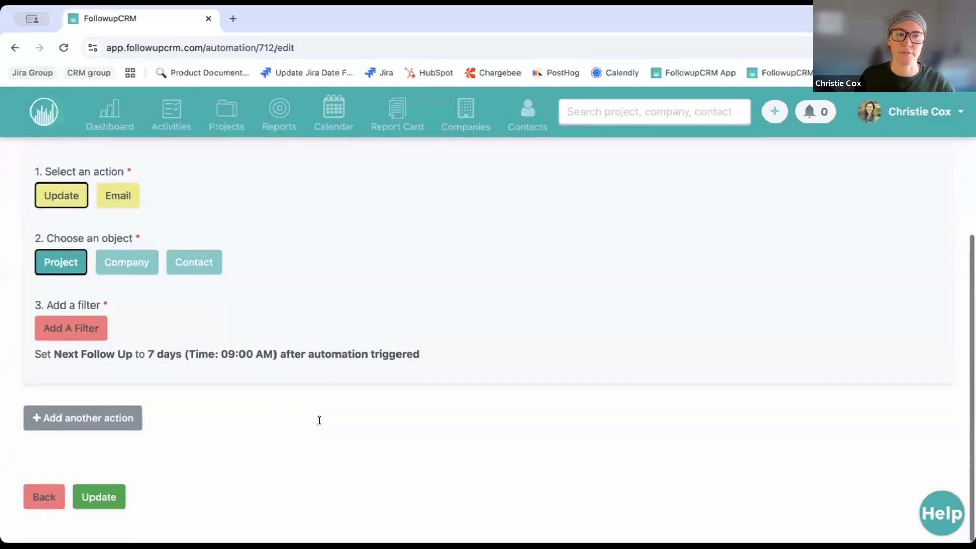
pyautogui.scroll(2, 319, 420)
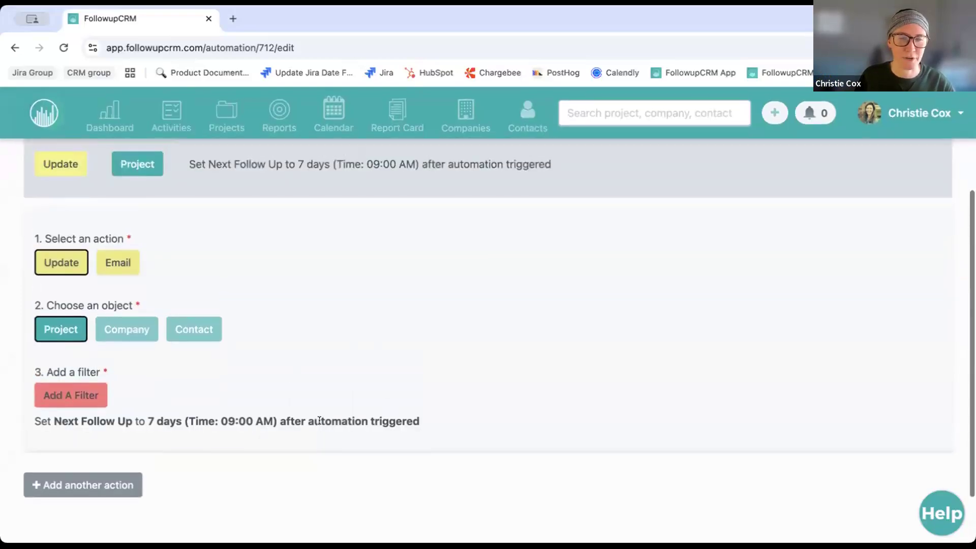
pyautogui.scroll(-2, 319, 420)
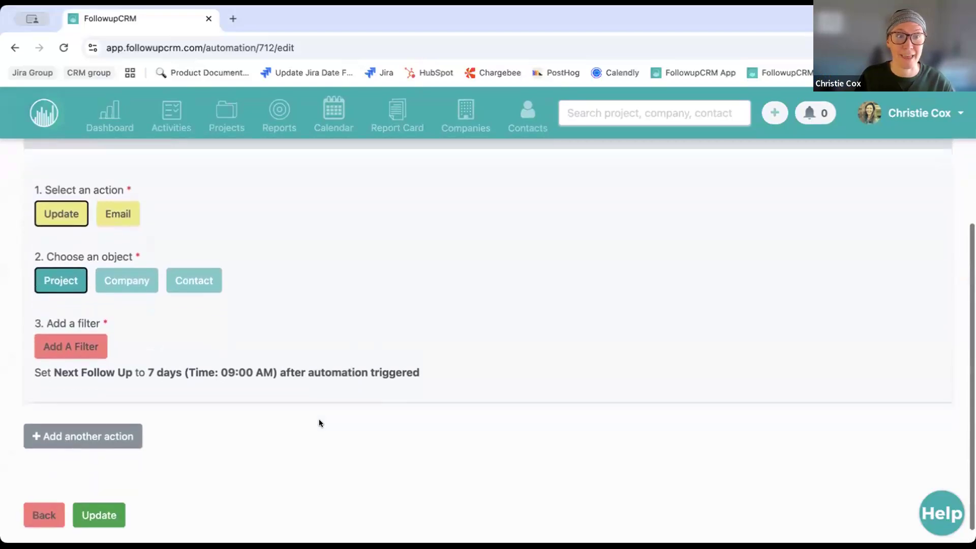
pyautogui.click(78, 347)
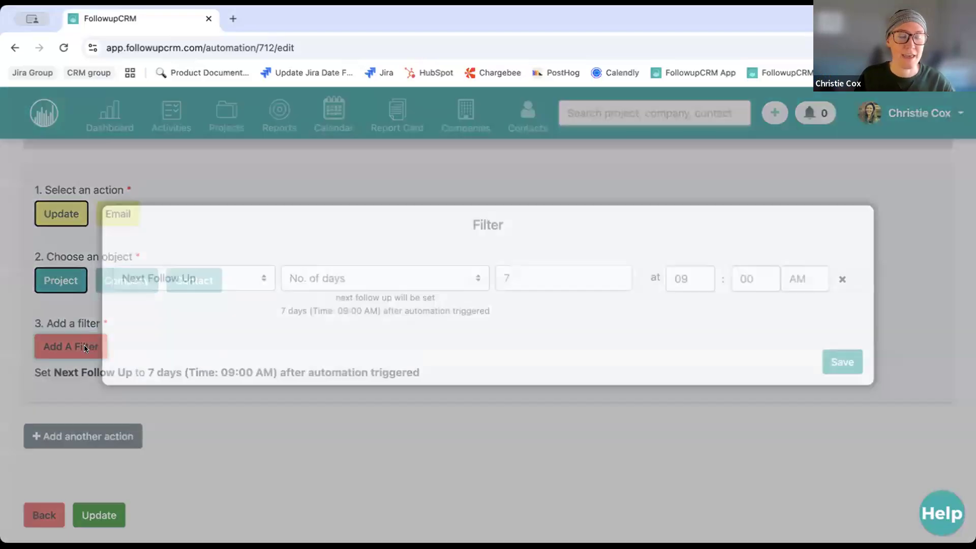
pyautogui.click(354, 298)
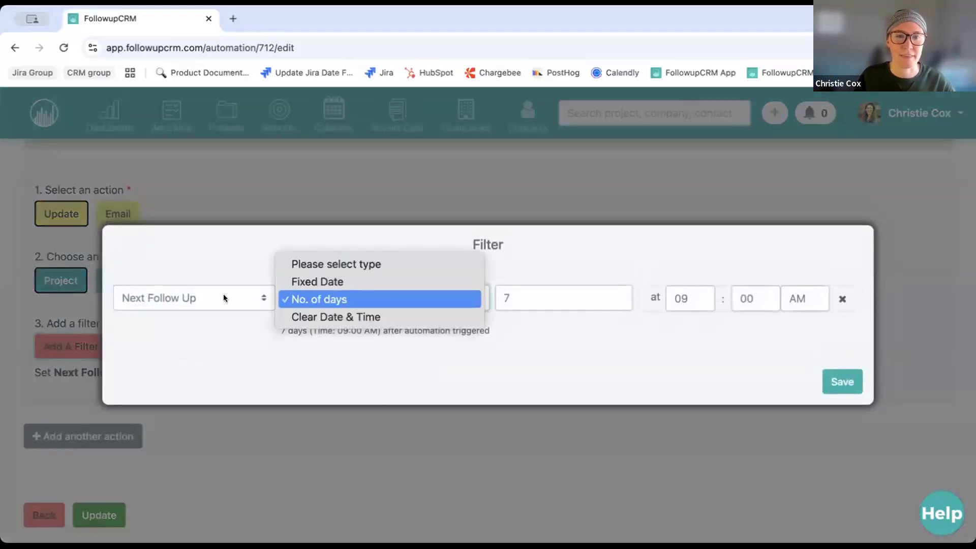
pyautogui.click(178, 304)
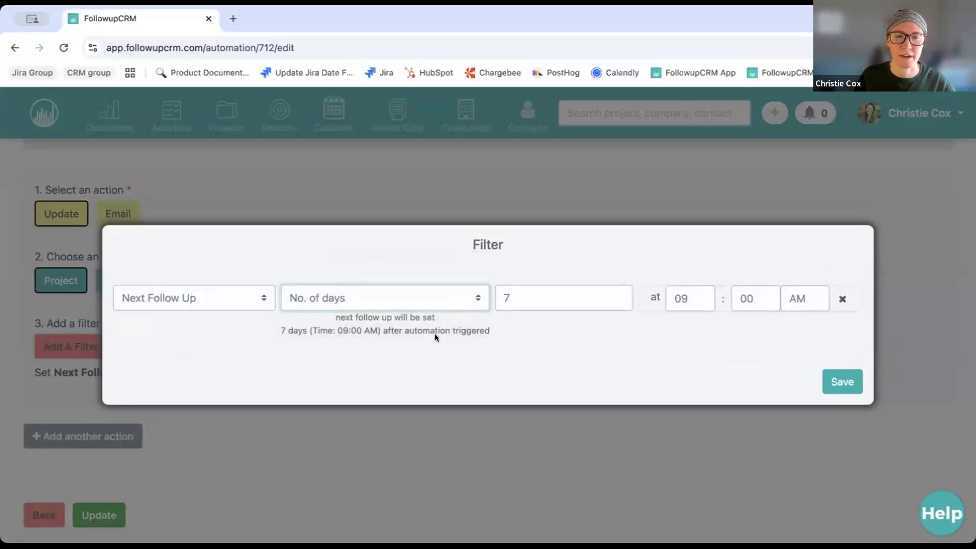
pyautogui.click(851, 384)
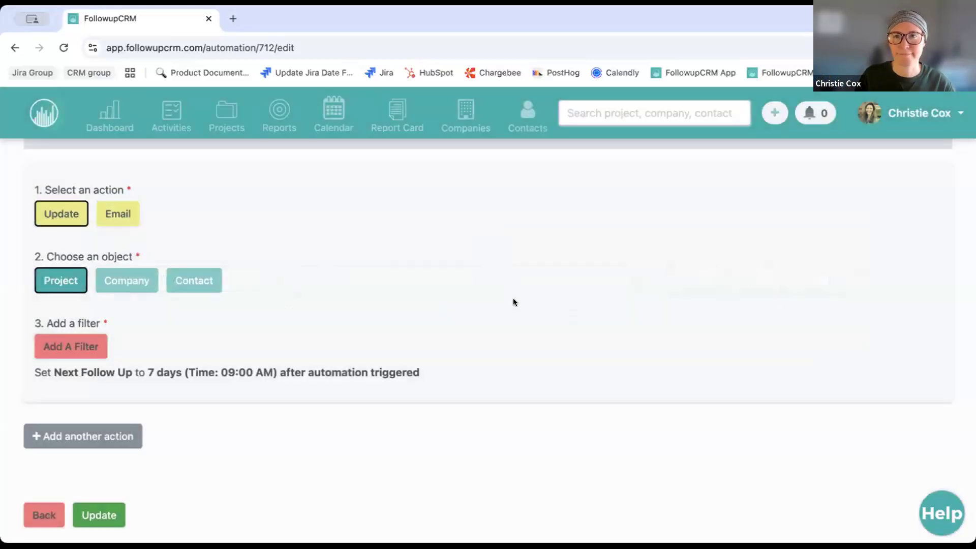
pyautogui.scroll(-1, 514, 302)
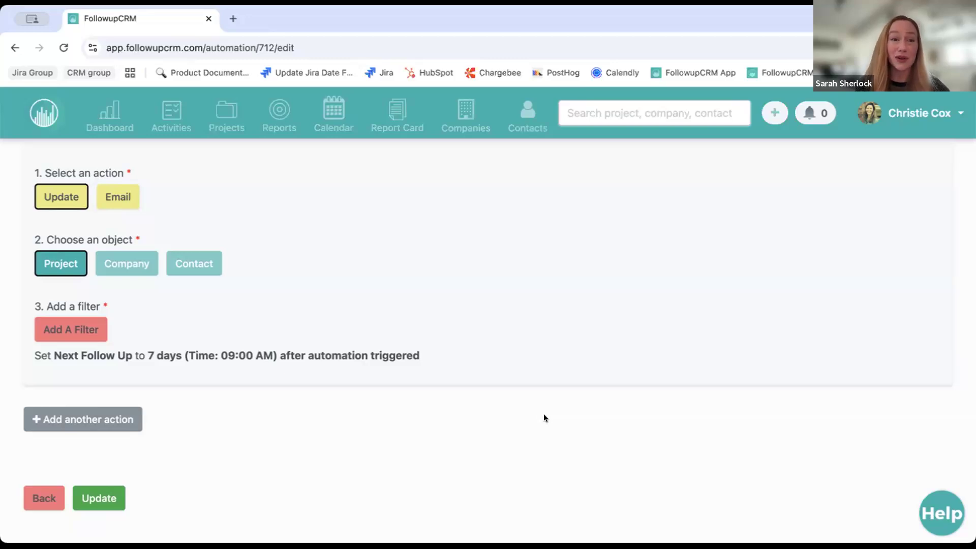
pyautogui.scroll(1, 544, 416)
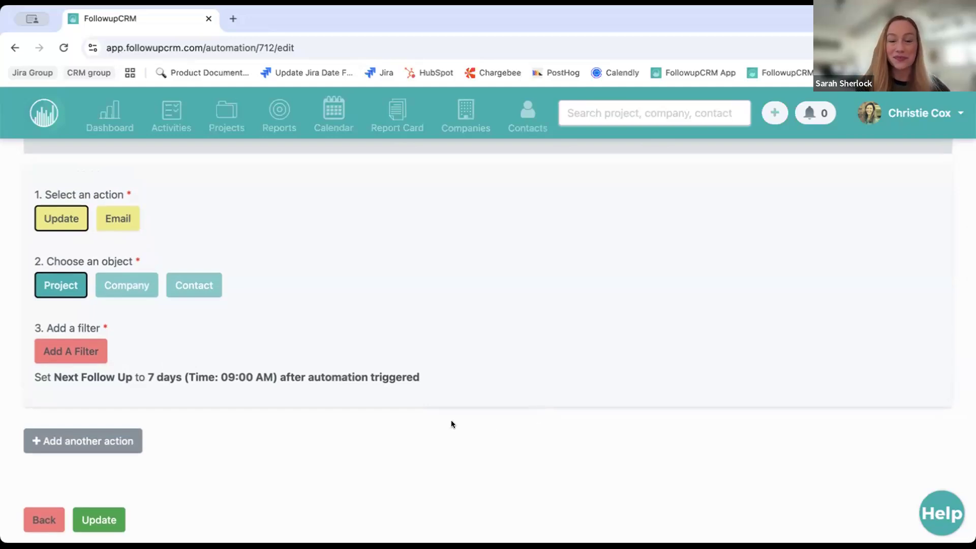
pyautogui.scroll(2, 453, 417)
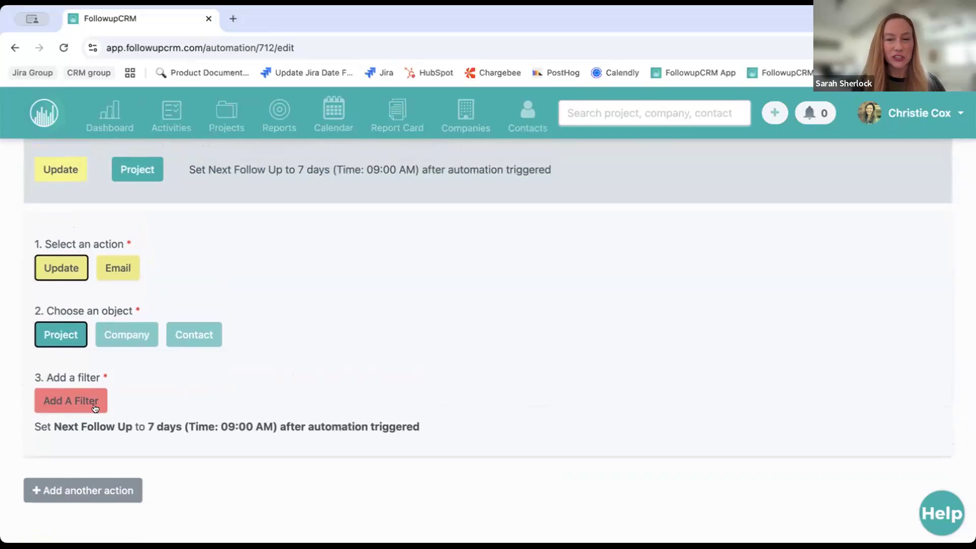
# Change the Next Follow Up filter type to Clear Date & Time and save it
pyautogui.click(72, 399)
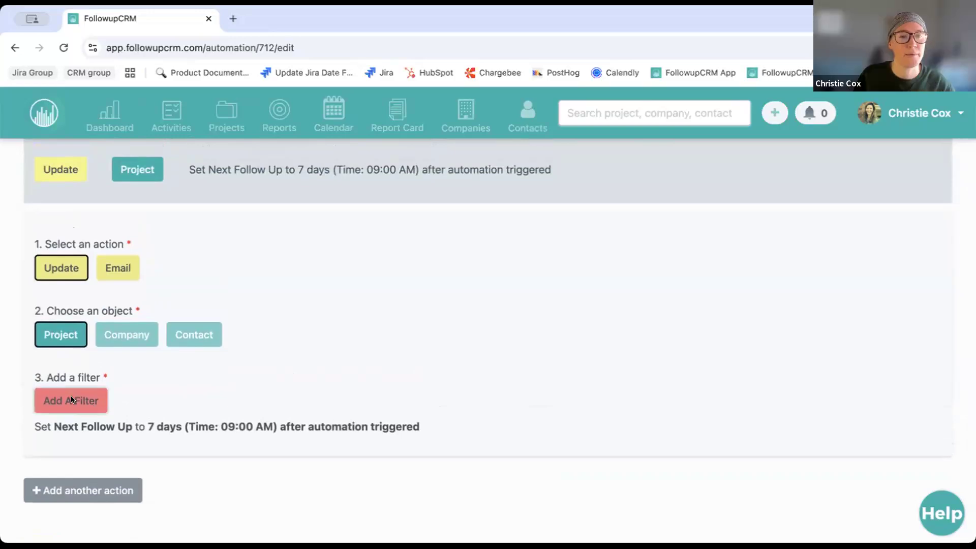
pyautogui.click(349, 301)
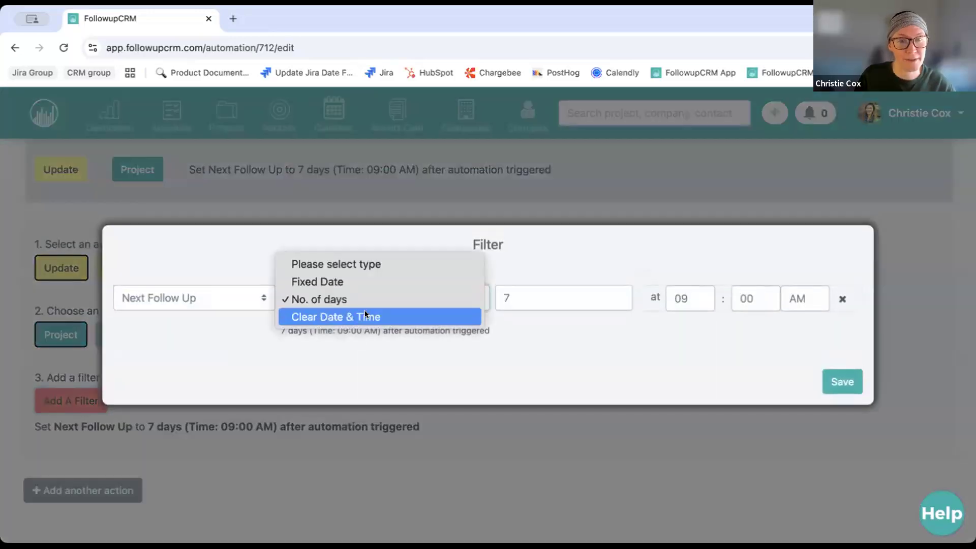
pyautogui.click(322, 318)
pyautogui.click(618, 374)
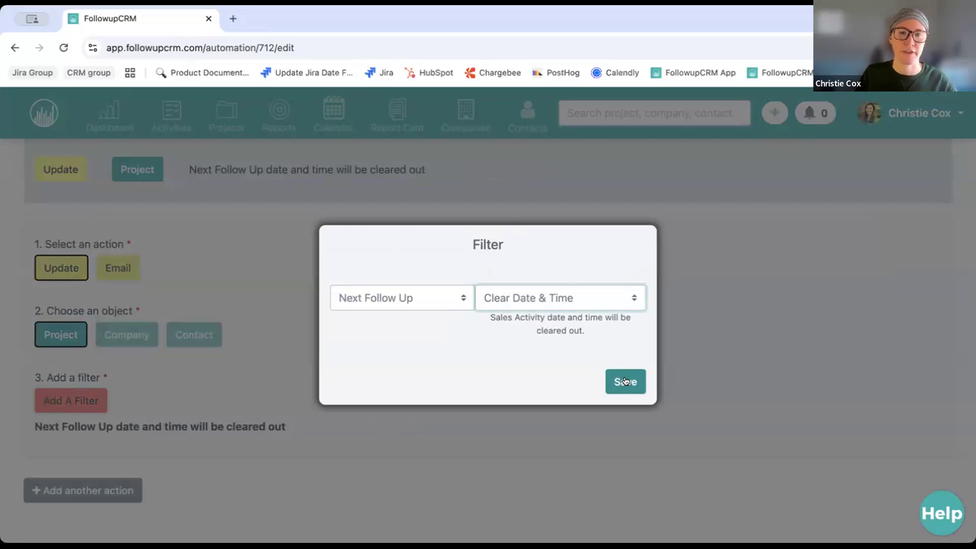
pyautogui.click(625, 381)
pyautogui.scroll(-2, 349, 447)
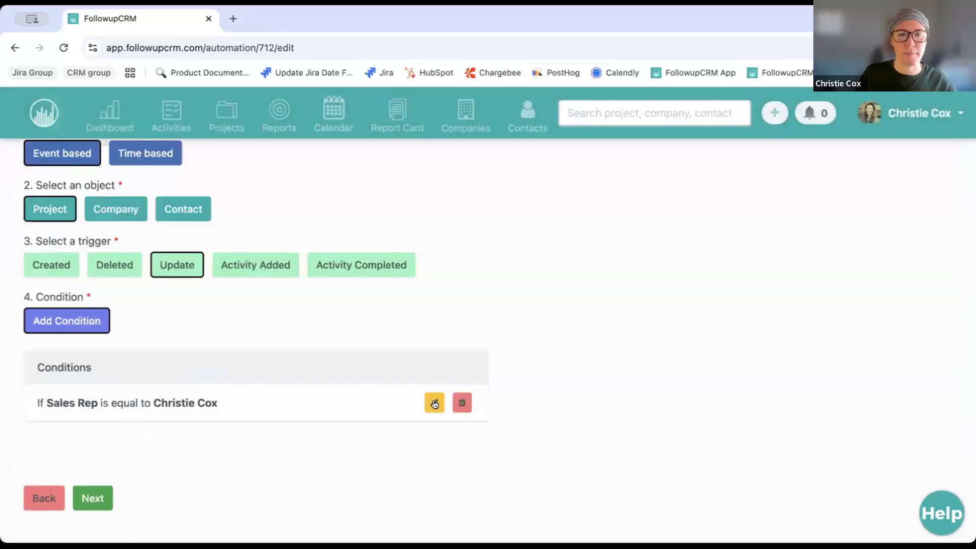
# Inspect the Sales Rep condition without changes, then delete it
pyautogui.click(434, 401)
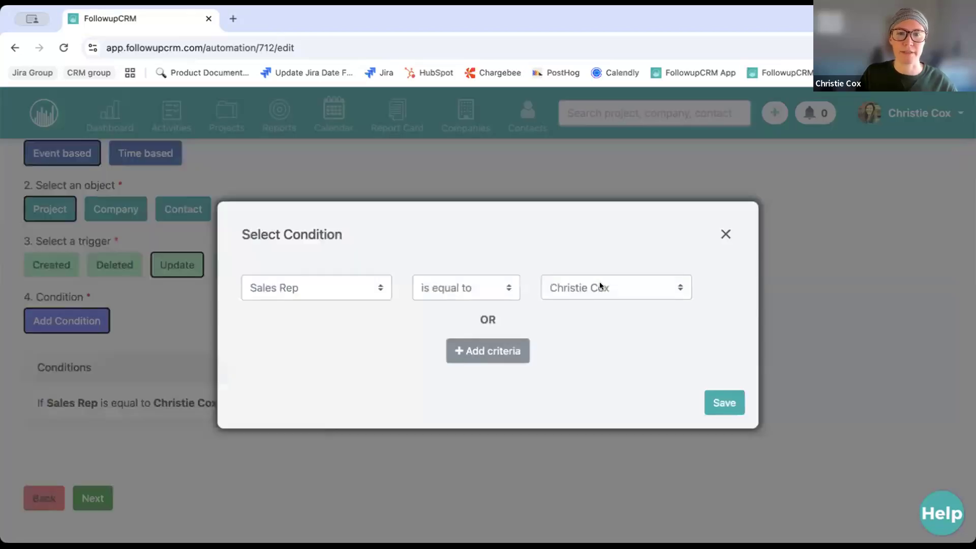
pyautogui.click(600, 283)
pyautogui.scroll(-5, 636, 450)
pyautogui.click(407, 312)
pyautogui.click(614, 279)
pyautogui.click(429, 298)
pyautogui.click(726, 234)
pyautogui.click(464, 400)
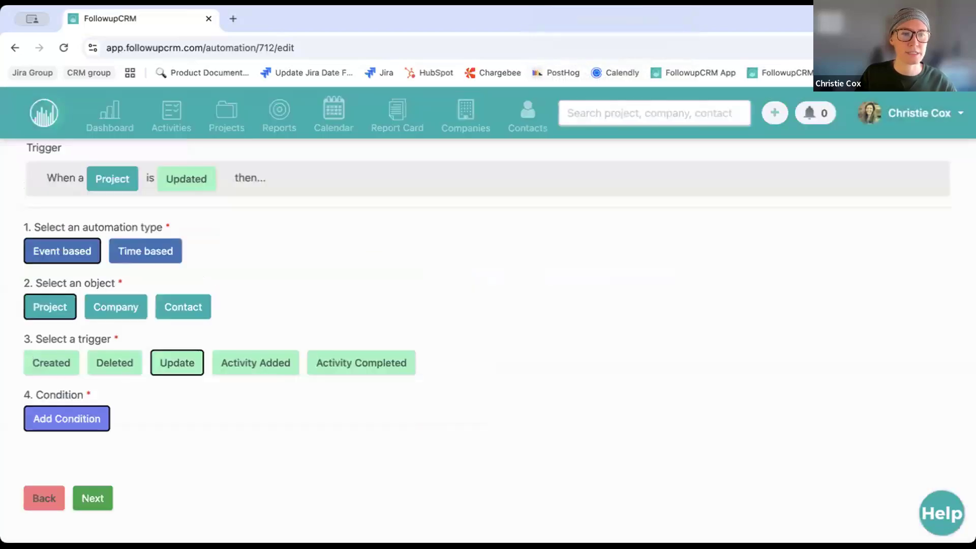
# Add a Sales Status equal to Lost condition and advance to the action step
pyautogui.click(67, 418)
pyautogui.click(315, 287)
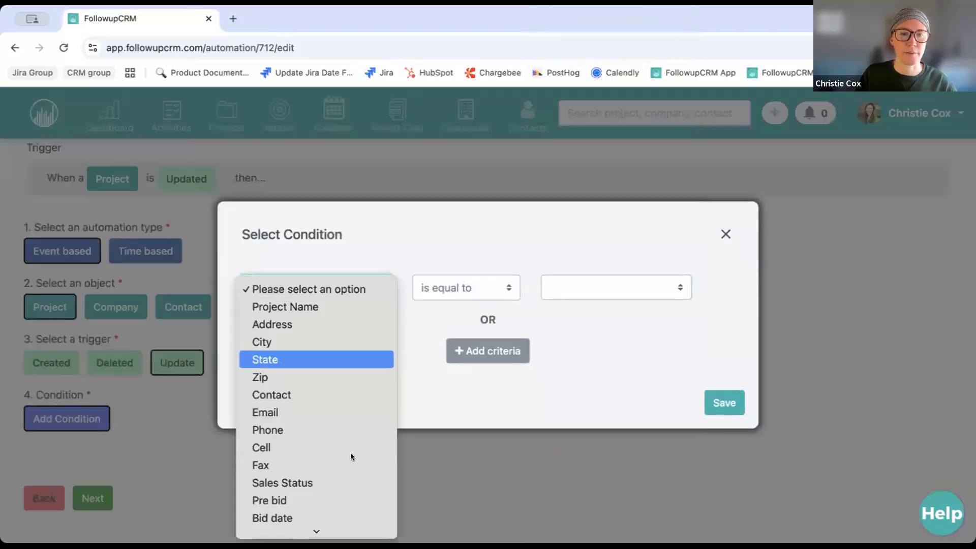
pyautogui.click(349, 483)
pyautogui.click(604, 294)
pyautogui.scroll(-1, 612, 455)
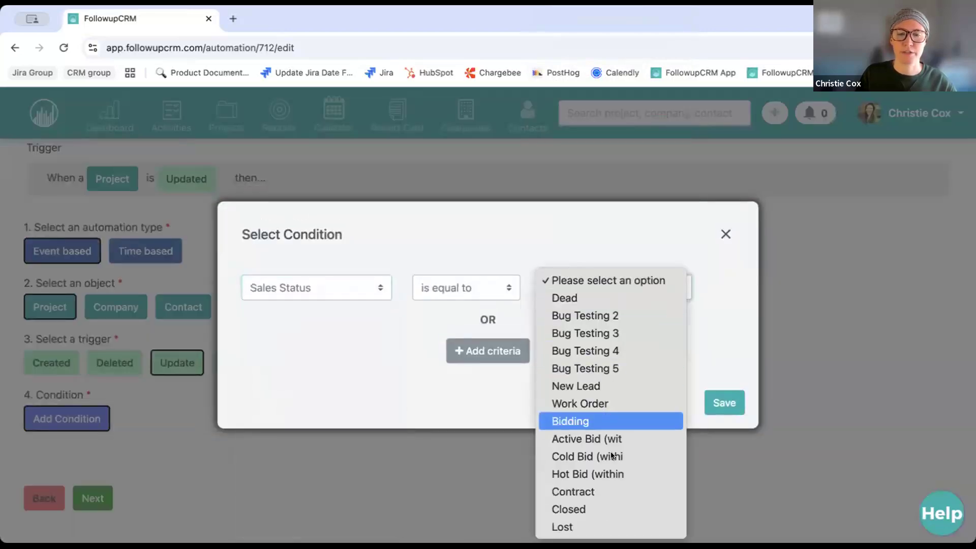
pyautogui.press('Return')
pyautogui.click(725, 403)
pyautogui.scroll(-3, 251, 463)
pyautogui.click(92, 528)
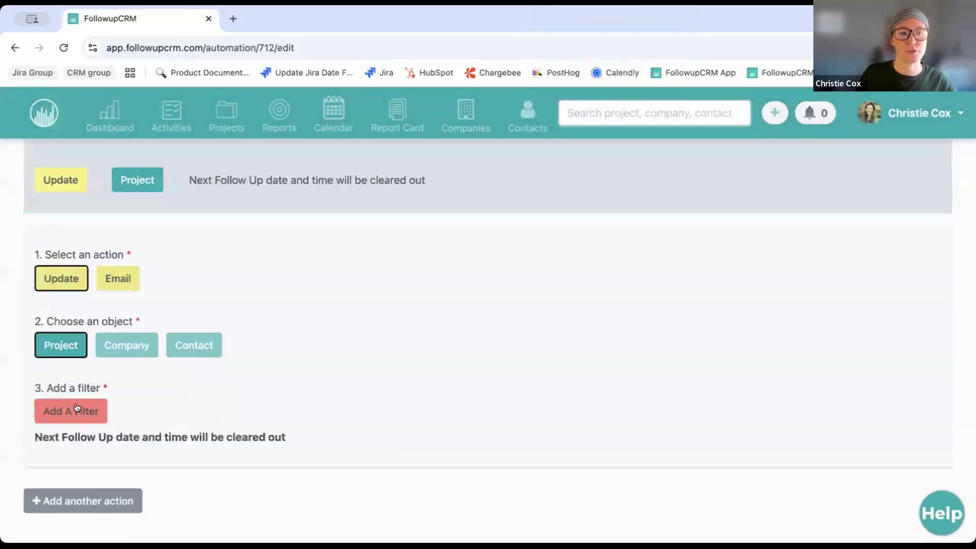
# Review the Clear Date & Time filter unchanged, then go back to the trigger step
pyautogui.click(80, 408)
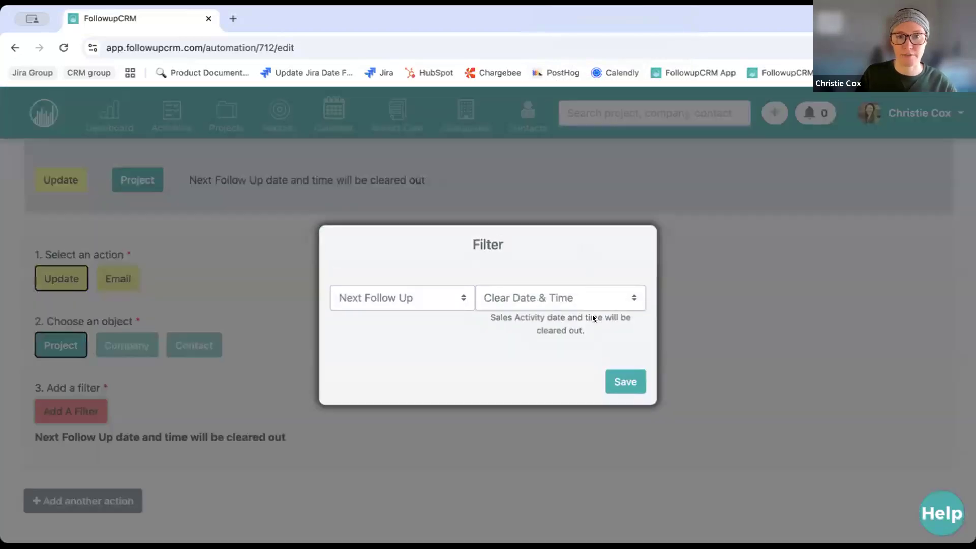
pyautogui.click(620, 380)
pyautogui.scroll(-2, 149, 455)
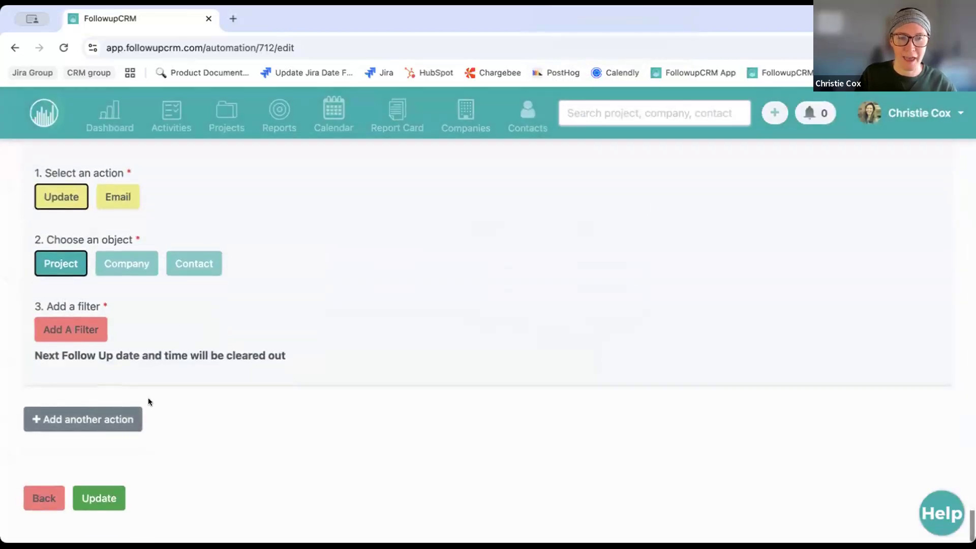
pyautogui.scroll(1, 312, 300)
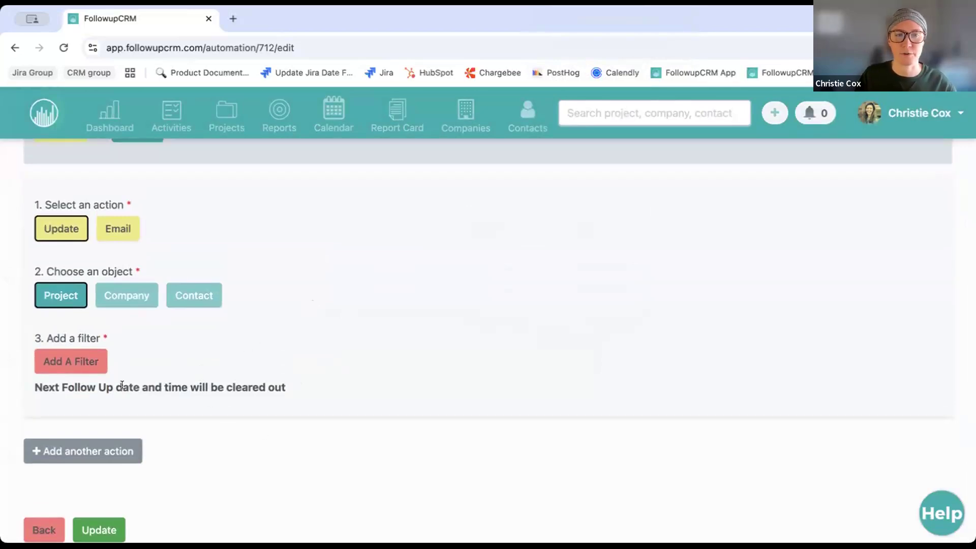
pyautogui.scroll(1, 267, 385)
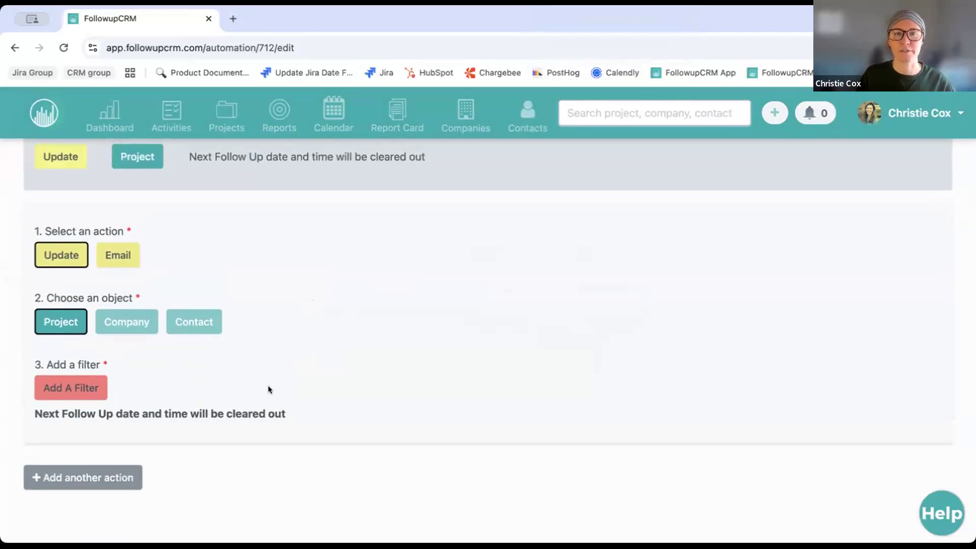
pyautogui.scroll(1, 268, 389)
pyautogui.scroll(-3, 269, 390)
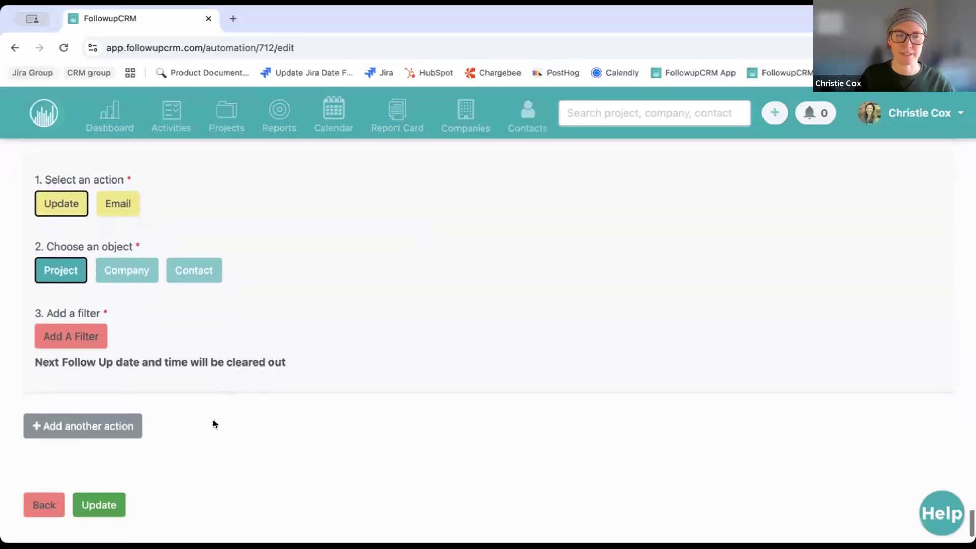
pyautogui.scroll(-1, 213, 423)
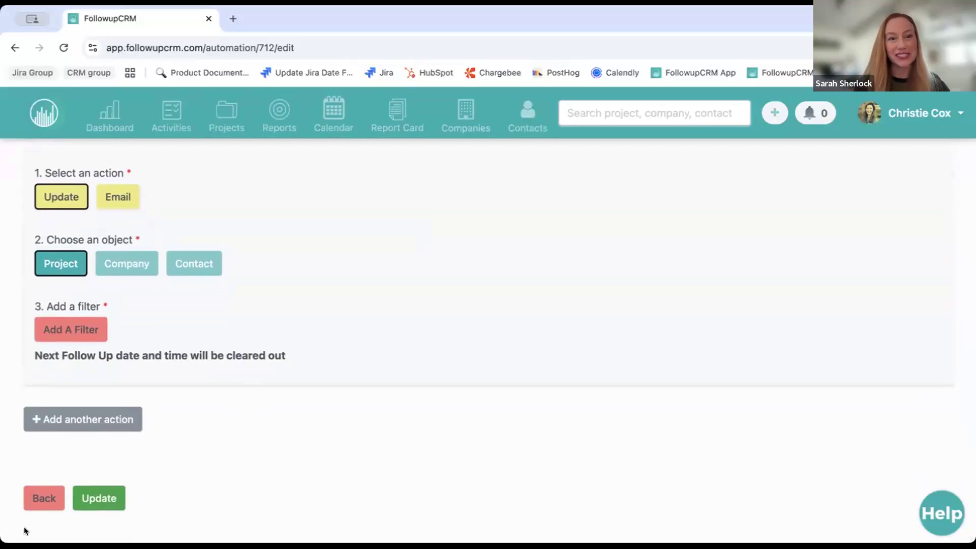
pyautogui.click(43, 499)
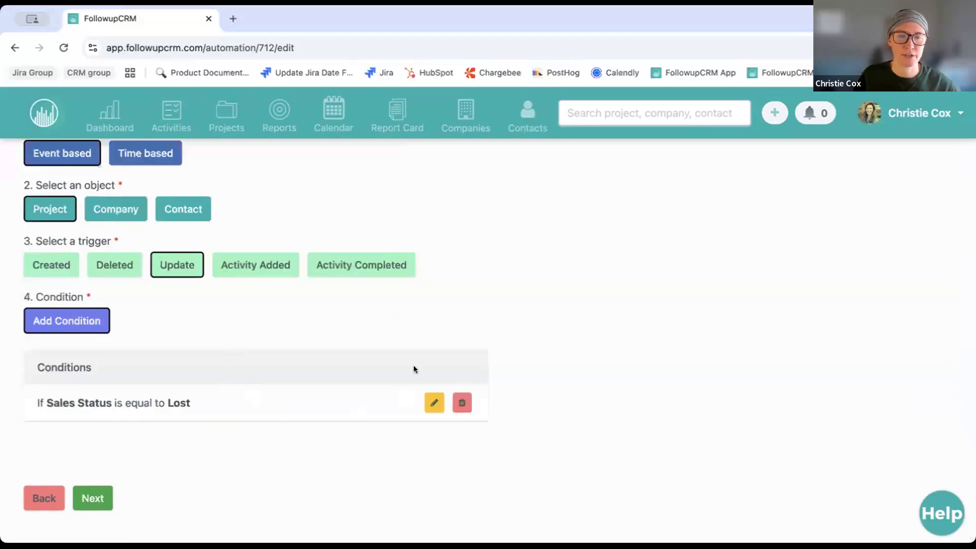
# Delete the Lost condition and add Sales Status equal to Contract instead
pyautogui.click(462, 401)
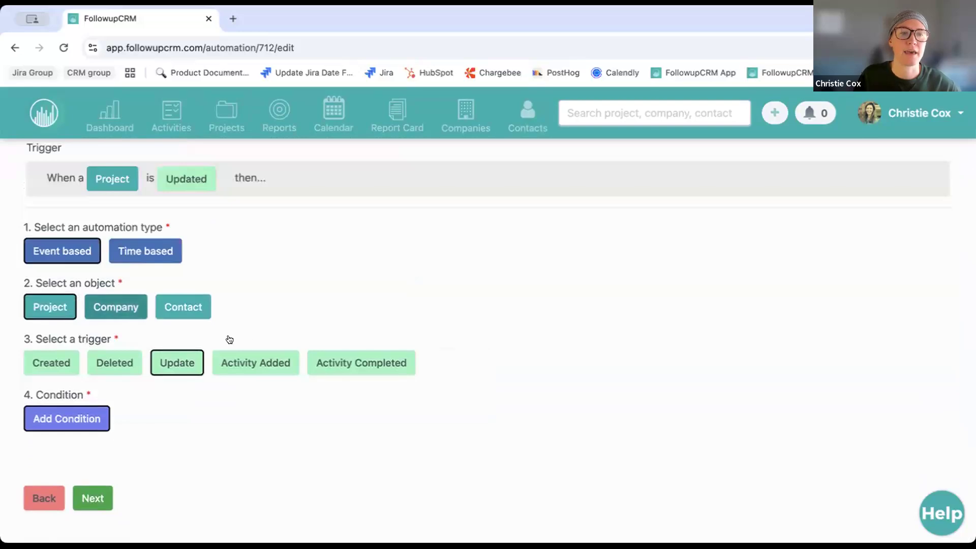
pyautogui.click(85, 420)
pyautogui.click(328, 283)
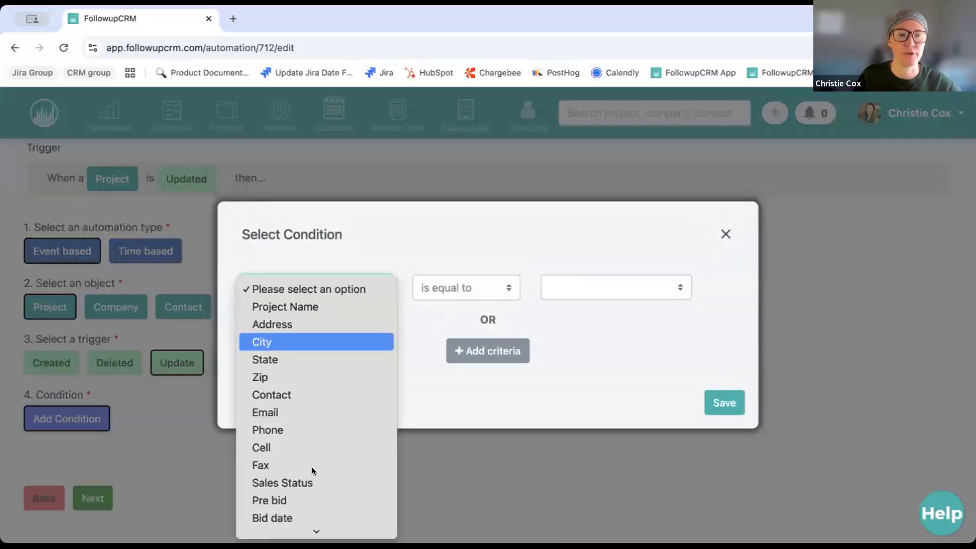
pyautogui.click(608, 285)
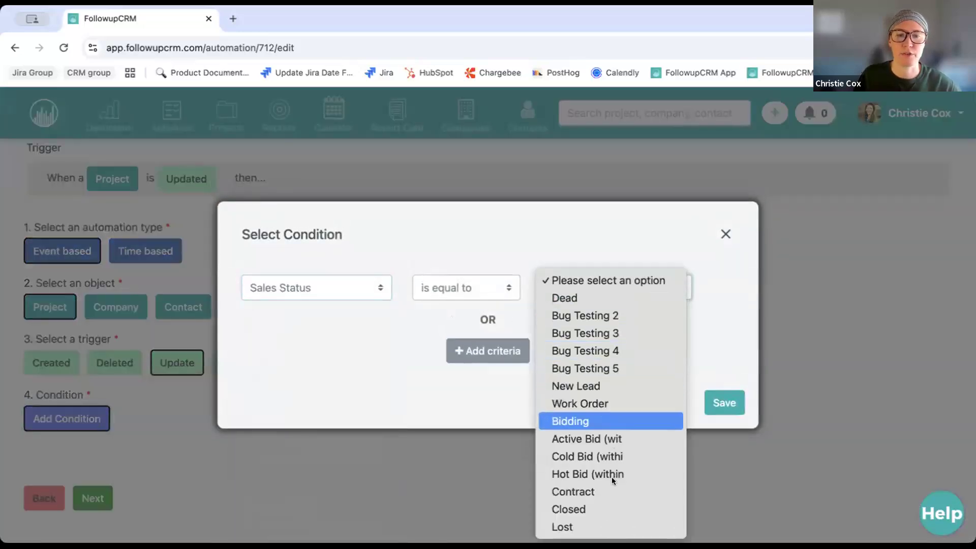
pyautogui.click(641, 489)
pyautogui.click(725, 403)
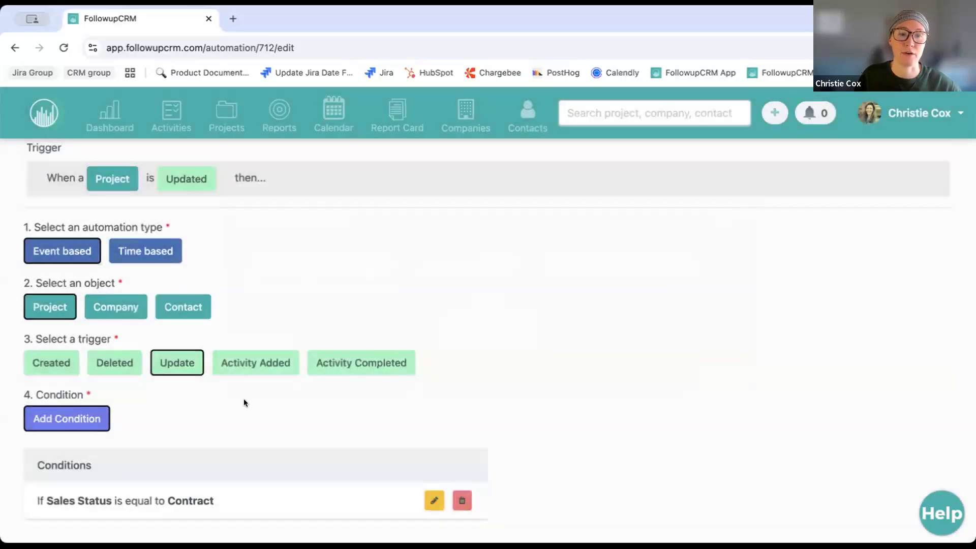
# Proceed to the automation's action step
pyautogui.scroll(-2, 233, 403)
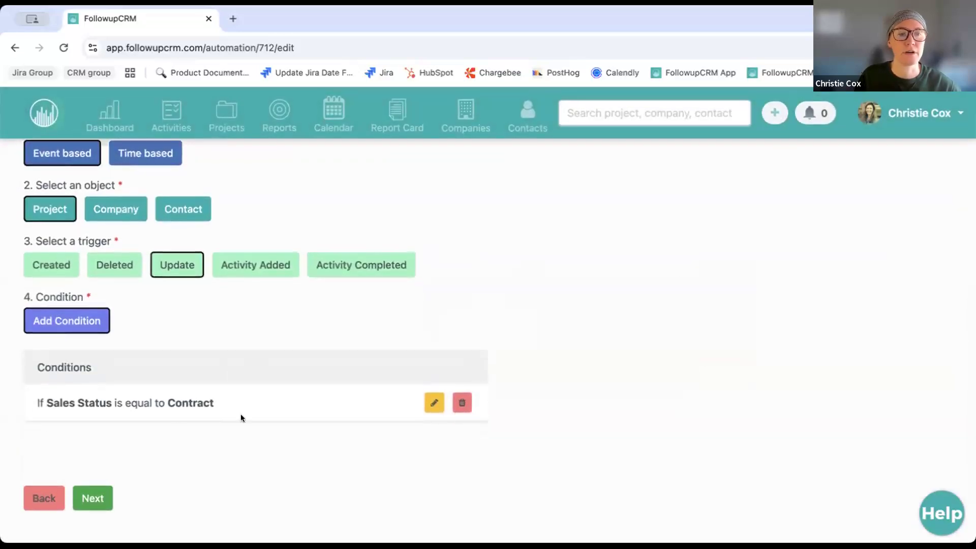
pyautogui.click(93, 499)
pyautogui.click(67, 380)
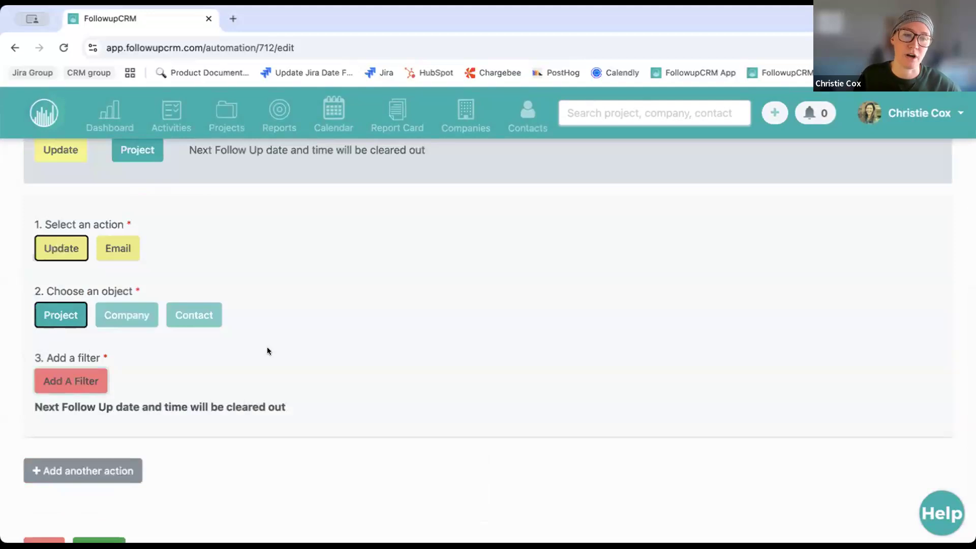
# Close the date filter window without saving any changes
pyautogui.click(381, 300)
pyautogui.scroll(3, 373, 206)
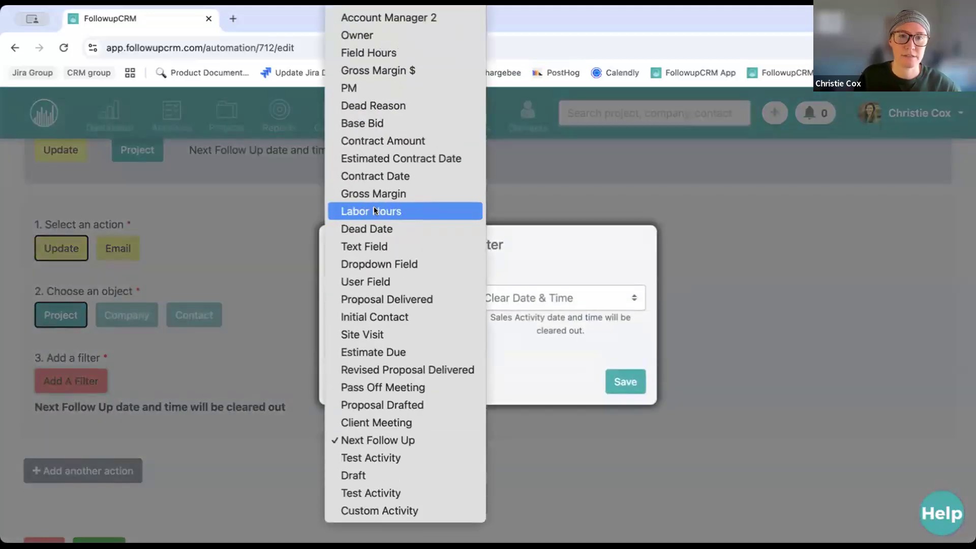
pyautogui.scroll(2, 377, 229)
pyautogui.click(838, 215)
pyautogui.click(838, 215)
# Set the action to Email on Project with Project Contact as the recipient
pyautogui.click(114, 248)
pyautogui.click(72, 351)
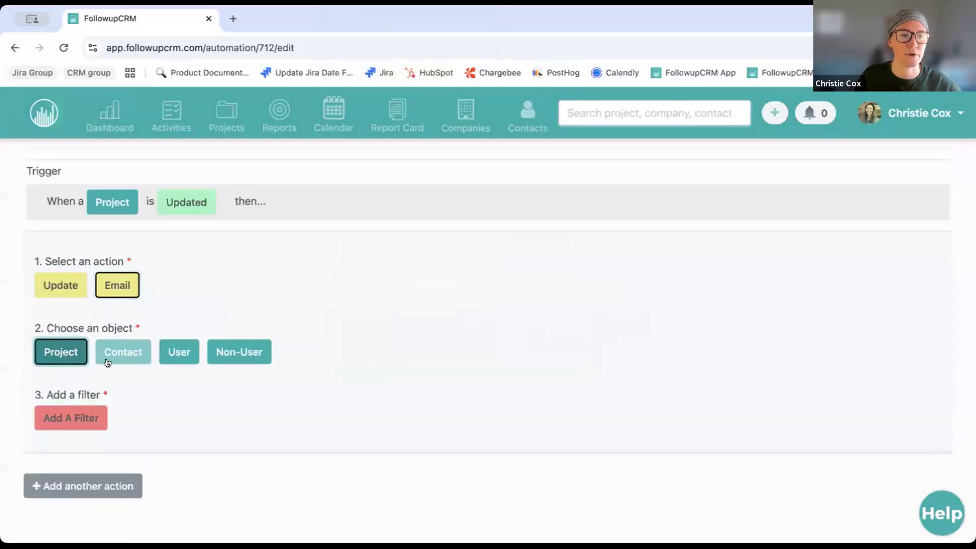
pyautogui.click(87, 416)
pyautogui.click(405, 299)
pyautogui.click(417, 335)
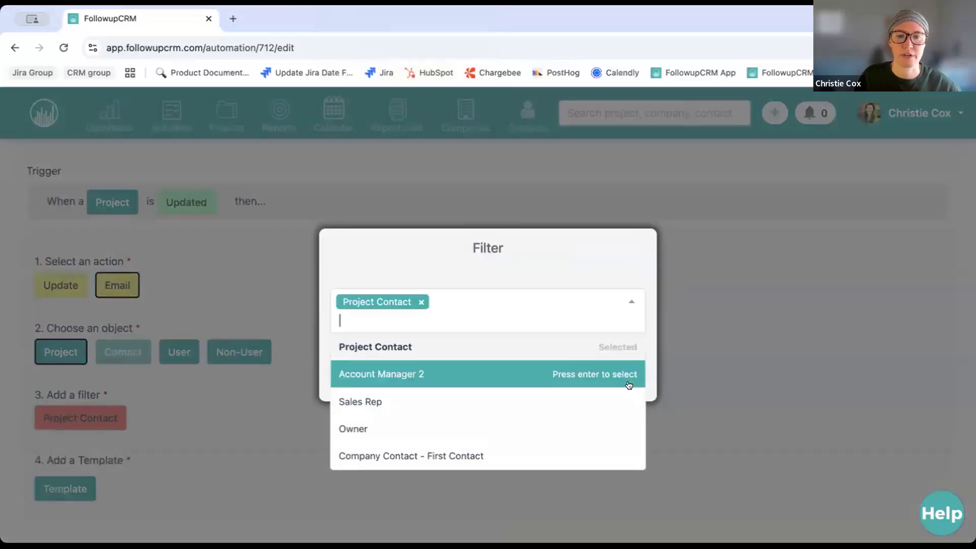
pyautogui.click(547, 254)
pyautogui.click(624, 370)
pyautogui.scroll(-3, 212, 387)
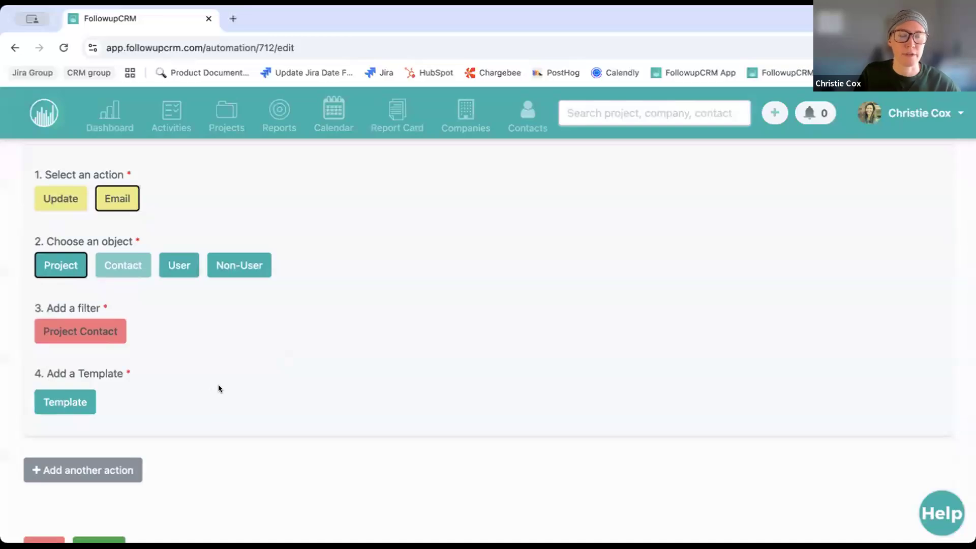
# Apply the 'Follow-up with the contact' template and add a second action
pyautogui.click(74, 404)
pyautogui.click(649, 229)
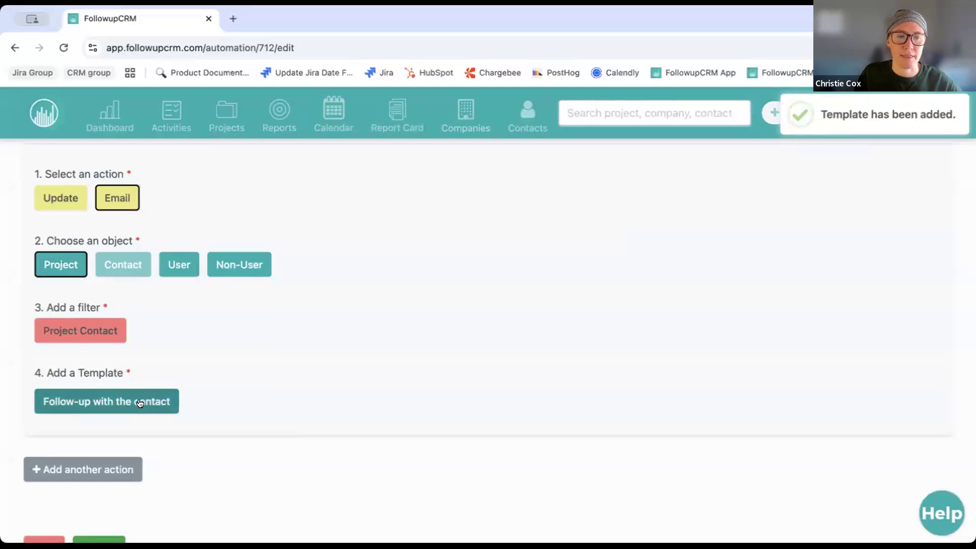
pyautogui.scroll(-2, 140, 403)
pyautogui.click(109, 420)
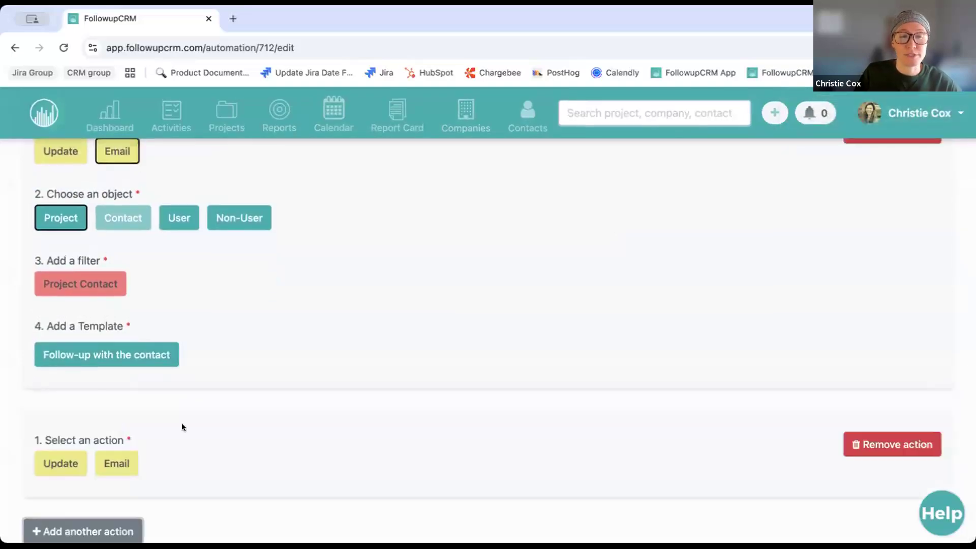
# Make the second action a Project email filtered to Account Manager 2, then delete that action
pyautogui.scroll(-3, 181, 426)
pyautogui.click(117, 389)
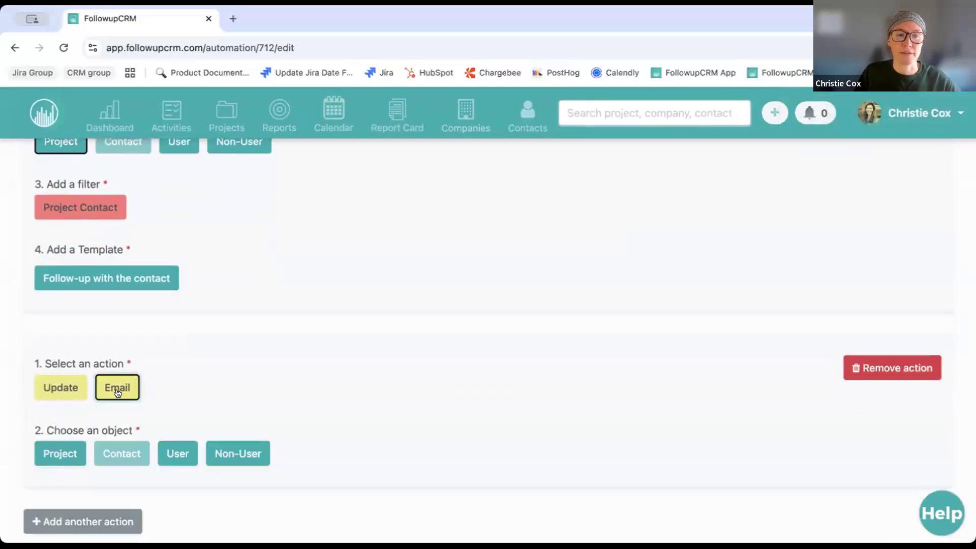
pyautogui.scroll(-3, 160, 398)
pyautogui.click(60, 356)
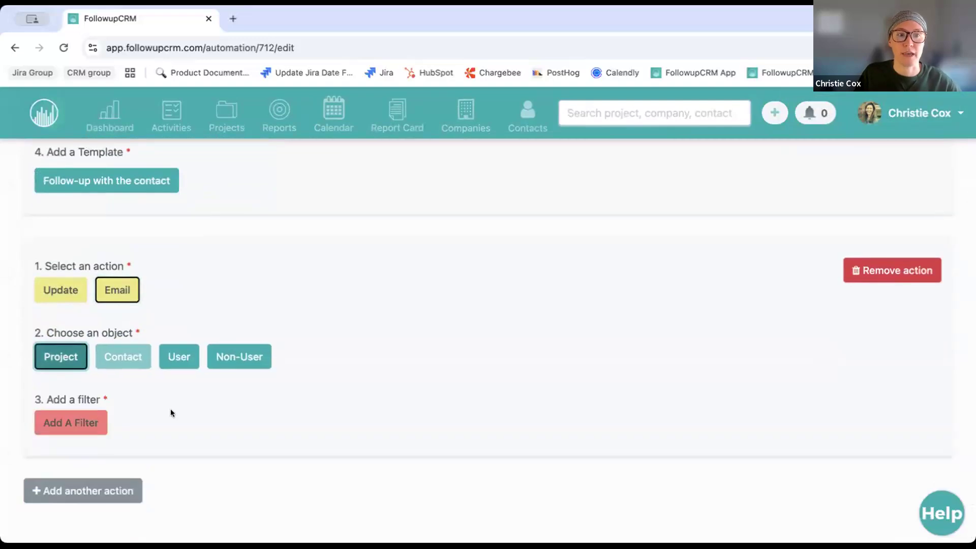
pyautogui.click(87, 423)
pyautogui.click(439, 308)
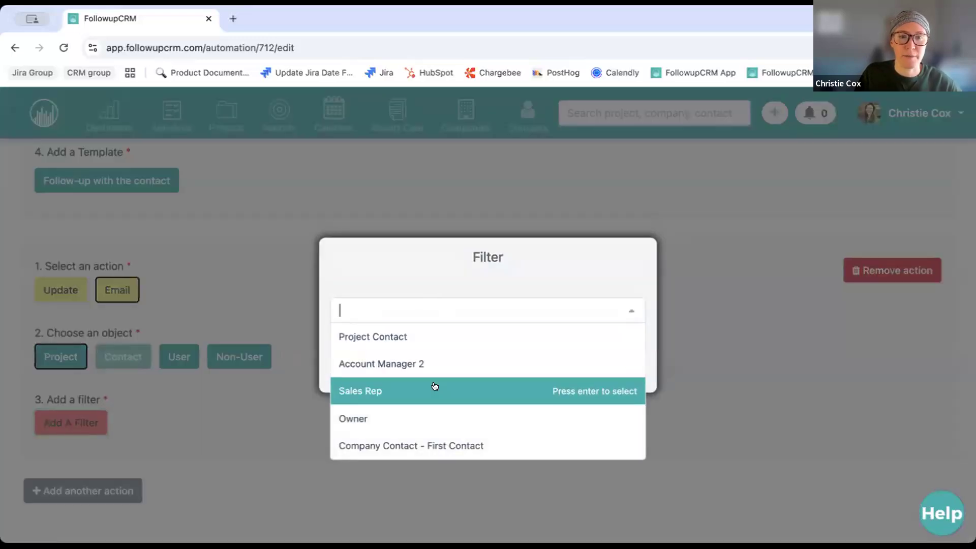
pyautogui.click(457, 364)
pyautogui.click(537, 276)
pyautogui.click(625, 370)
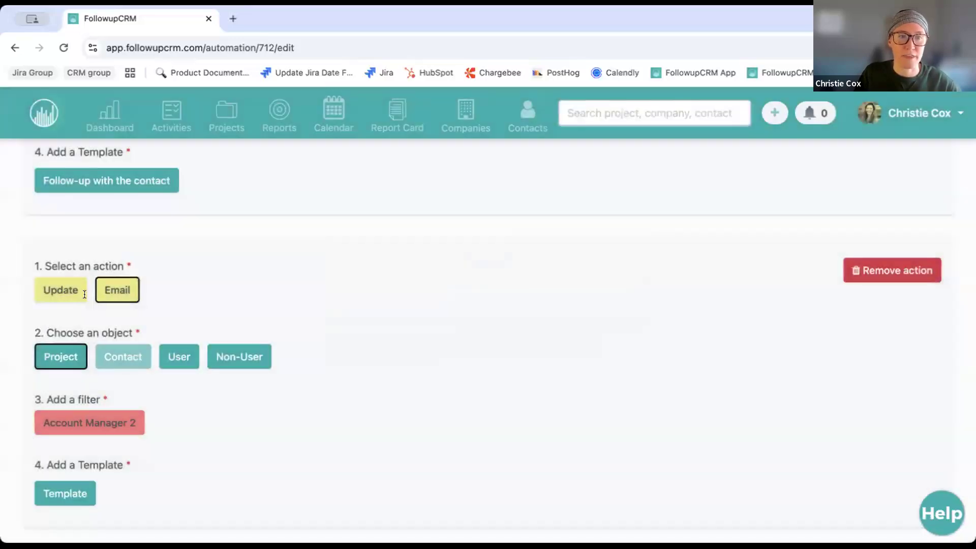
pyautogui.click(907, 270)
# Add a fresh second action emailing the Project's Account Manager 2 with the 'new fields' template
pyautogui.click(127, 426)
pyautogui.scroll(-2, 188, 382)
pyautogui.click(122, 350)
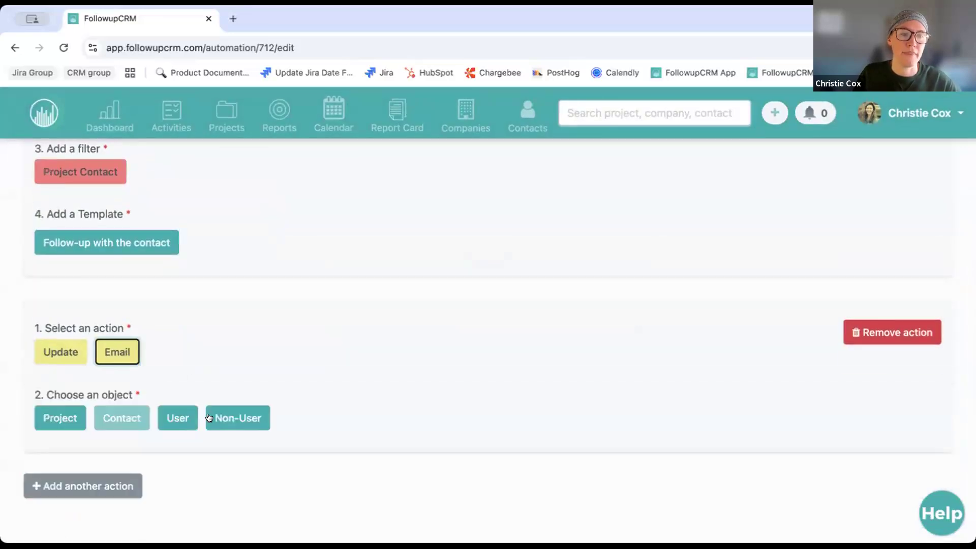
pyautogui.scroll(-2, 71, 439)
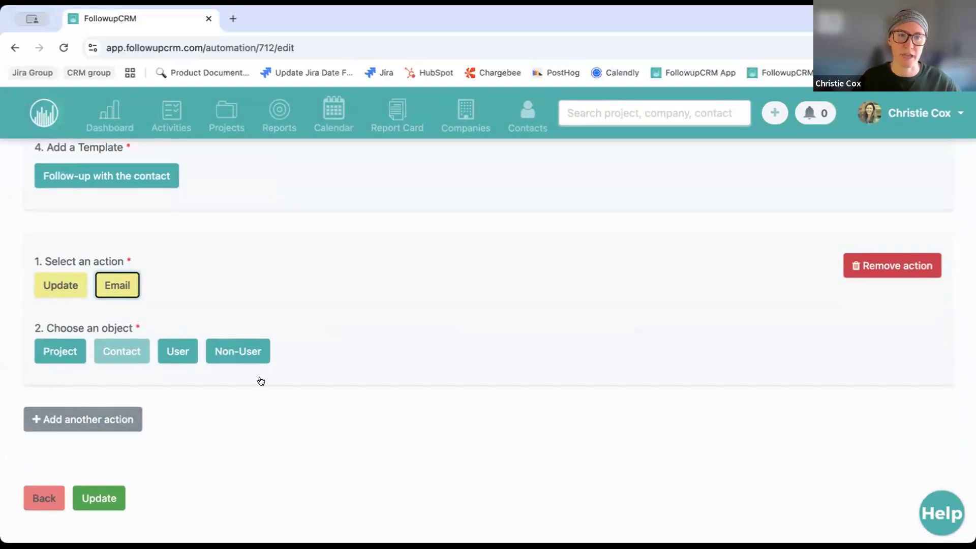
pyautogui.click(56, 350)
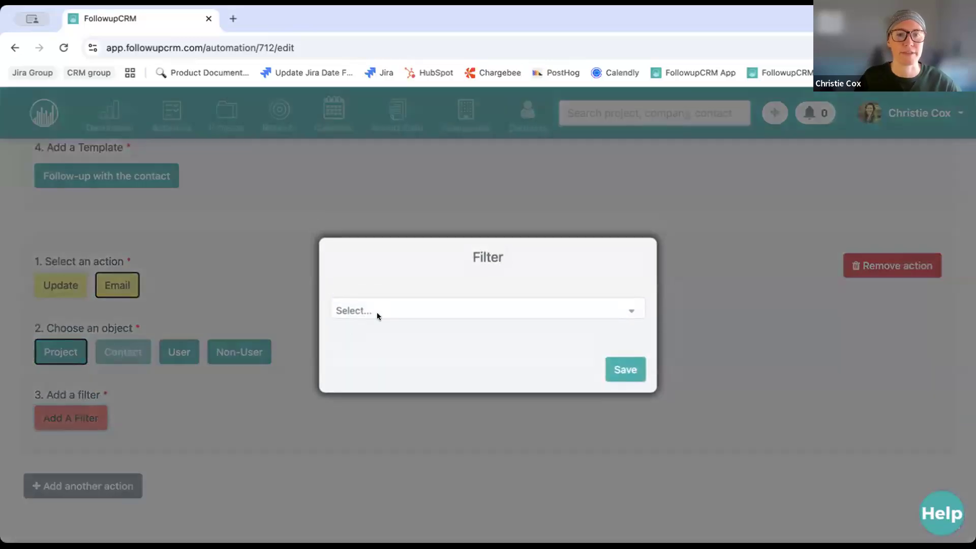
pyautogui.click(377, 312)
pyautogui.click(390, 370)
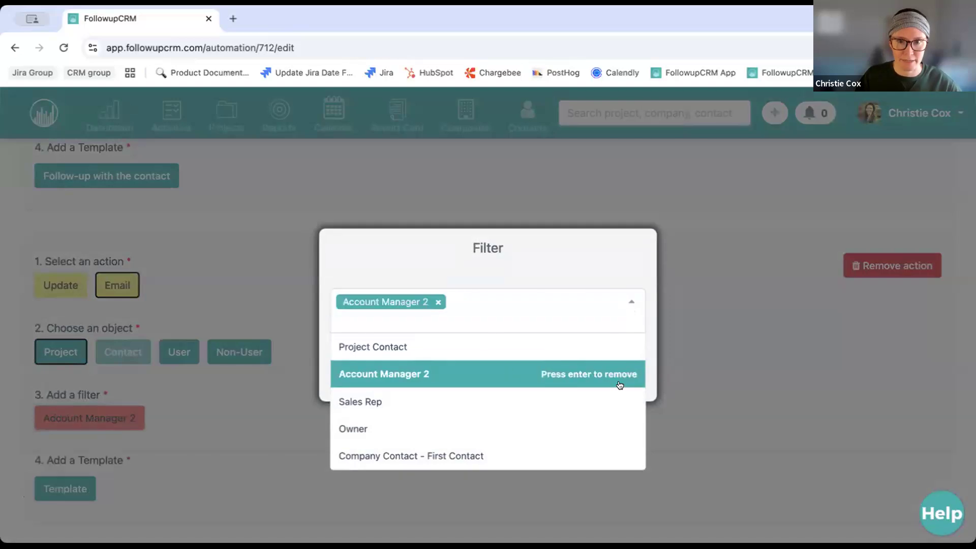
pyautogui.press('Escape')
pyautogui.click(625, 370)
pyautogui.click(93, 487)
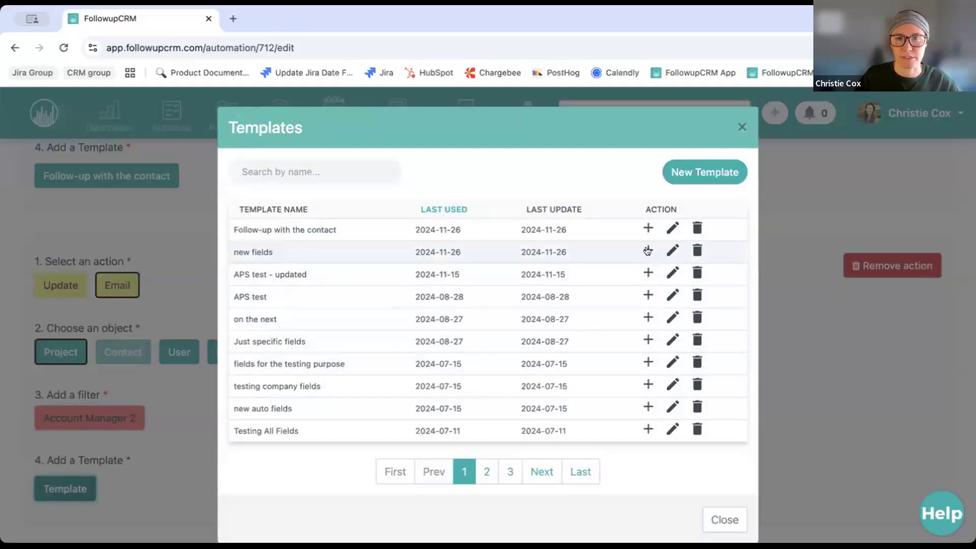
pyautogui.click(647, 251)
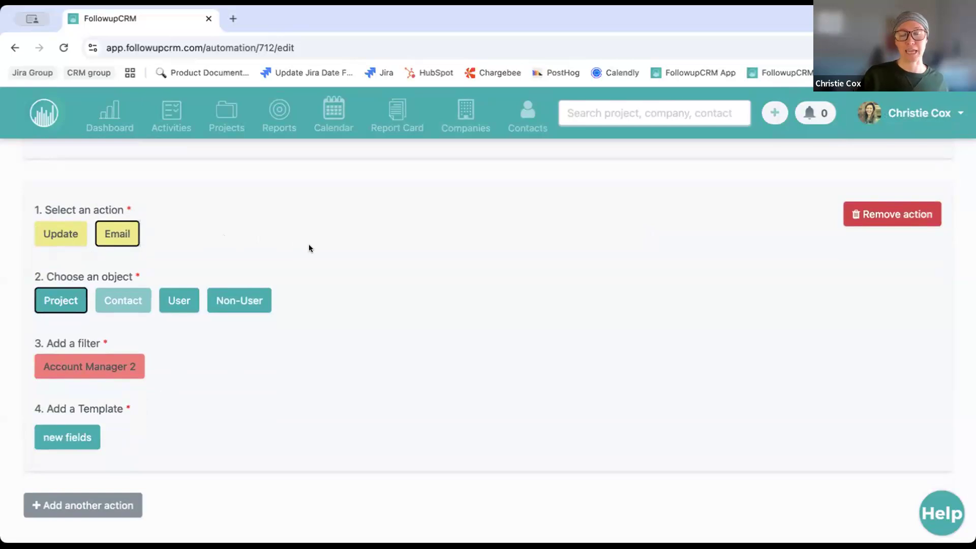
# Change the second action's type from Email to Update
pyautogui.scroll(2, 317, 249)
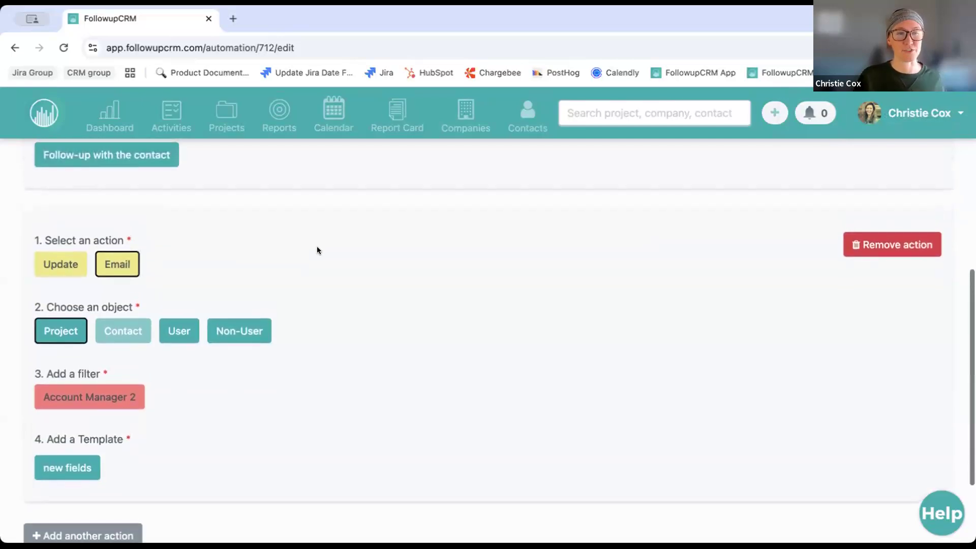
pyautogui.scroll(1, 317, 250)
pyautogui.scroll(-3, 317, 250)
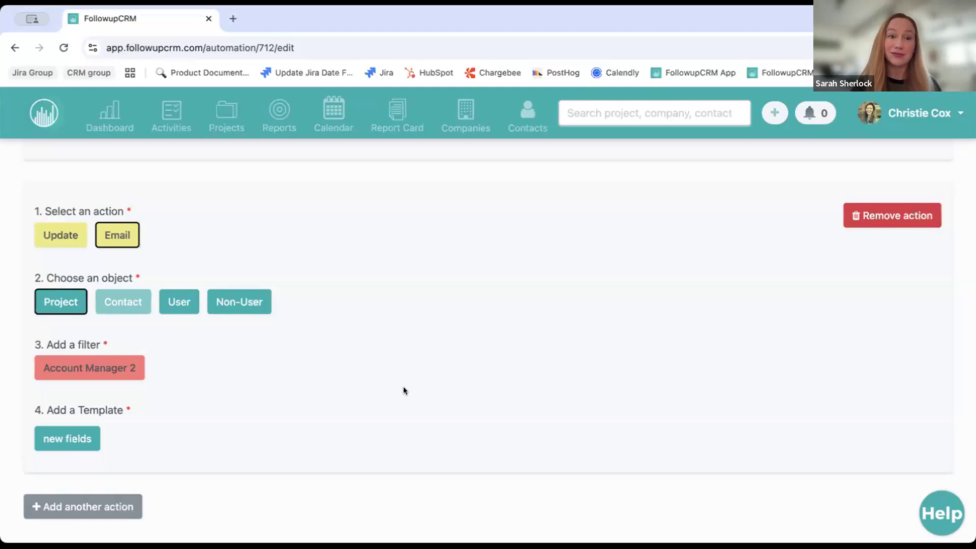
pyautogui.click(63, 232)
# Target Project in the update action and pick Account Manager 2 as the filter field
pyautogui.click(60, 351)
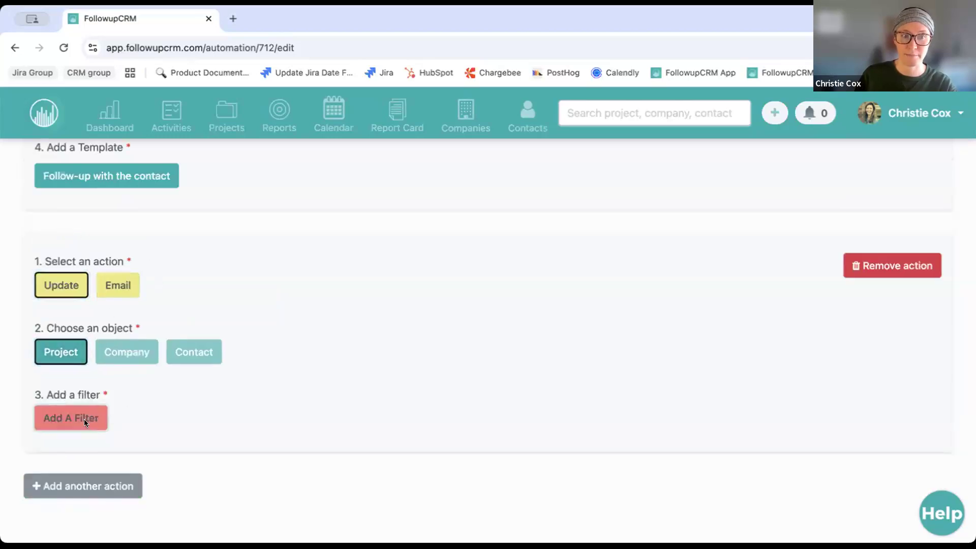
pyautogui.click(84, 419)
pyautogui.click(437, 304)
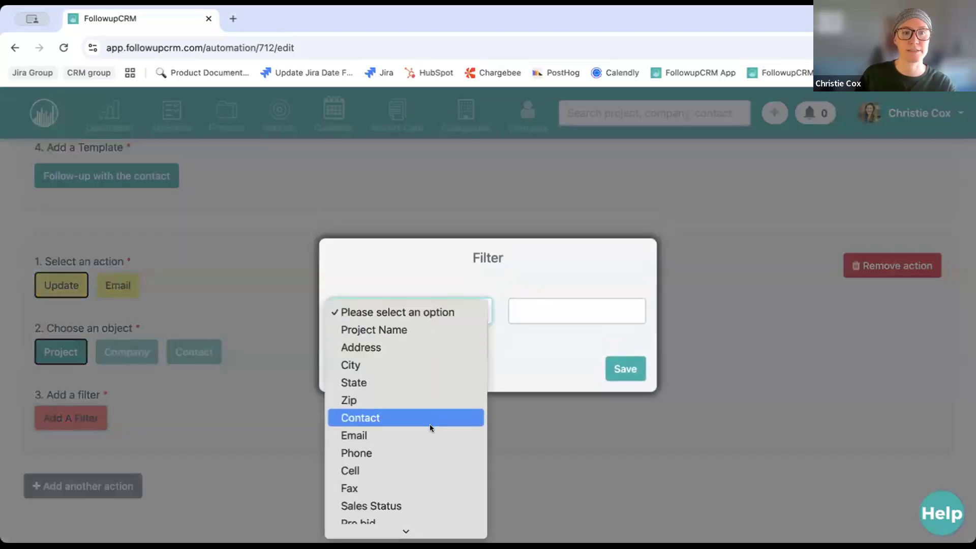
pyautogui.scroll(-5, 392, 465)
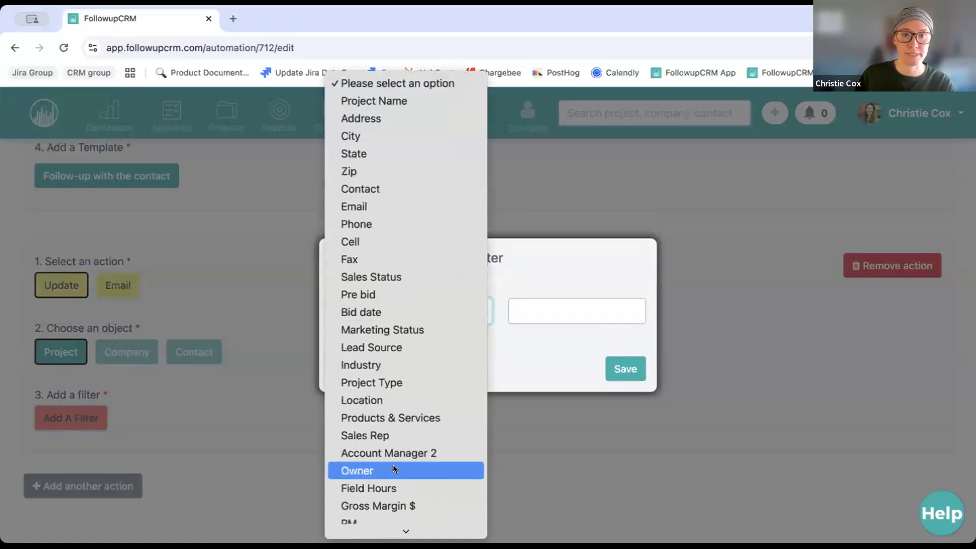
pyautogui.scroll(-1, 398, 424)
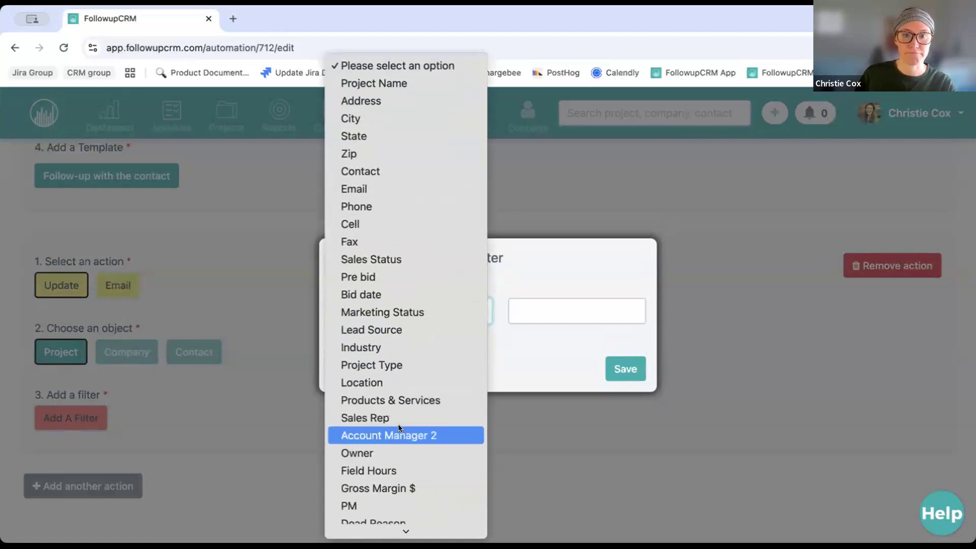
pyautogui.scroll(-3, 399, 426)
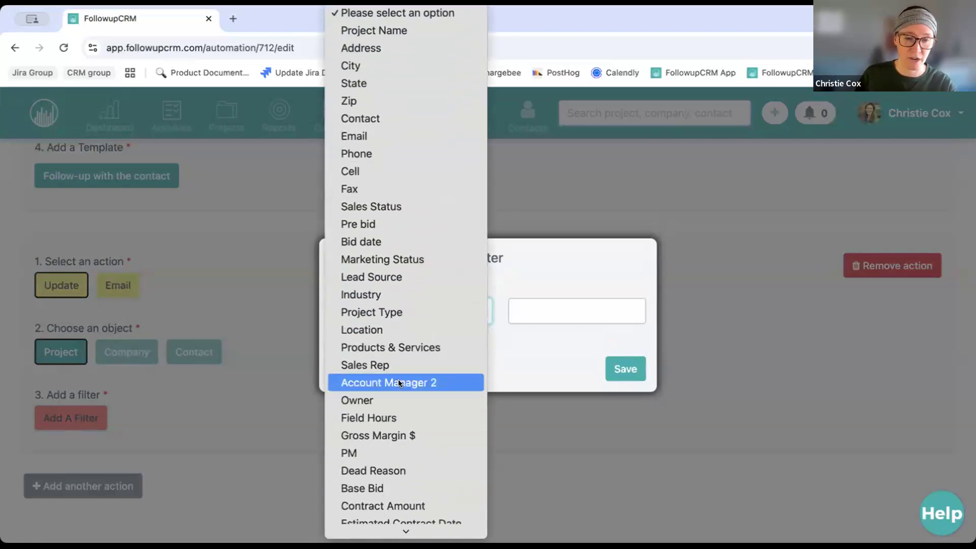
pyautogui.click(404, 380)
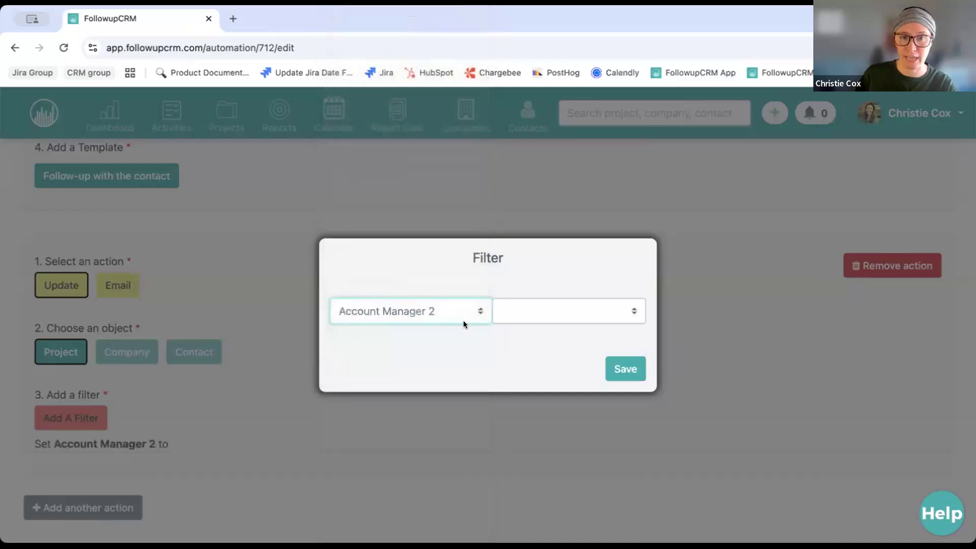
# Save the Account Manager 2 filter with its value left empty and review the actions
pyautogui.click(453, 321)
pyautogui.scroll(-5, 425, 407)
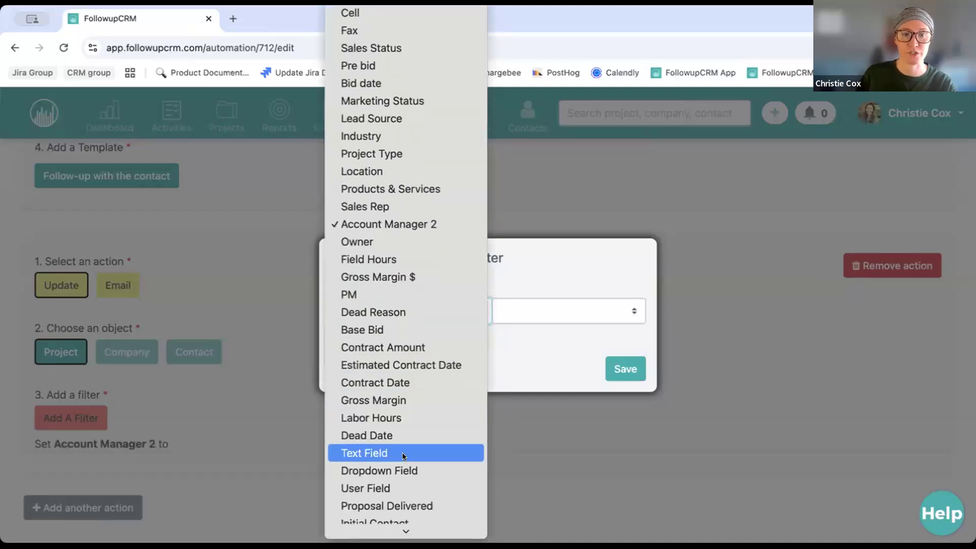
pyautogui.scroll(-8, 393, 450)
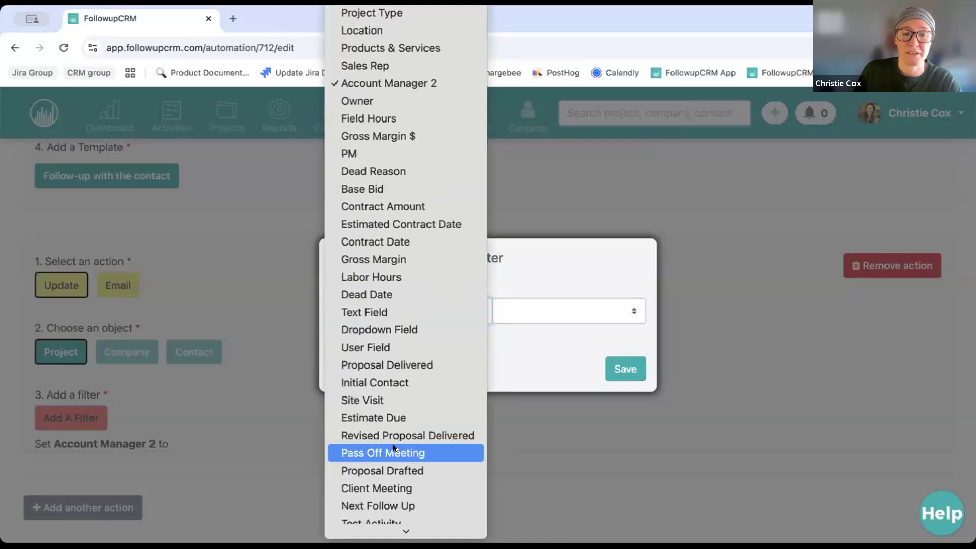
pyautogui.click(501, 357)
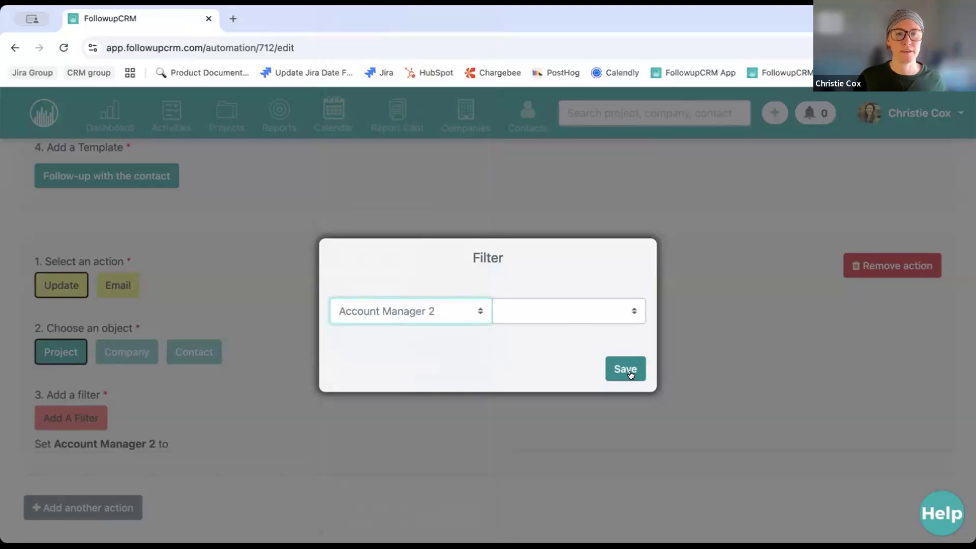
pyautogui.click(547, 318)
pyautogui.click(784, 301)
pyautogui.click(784, 301)
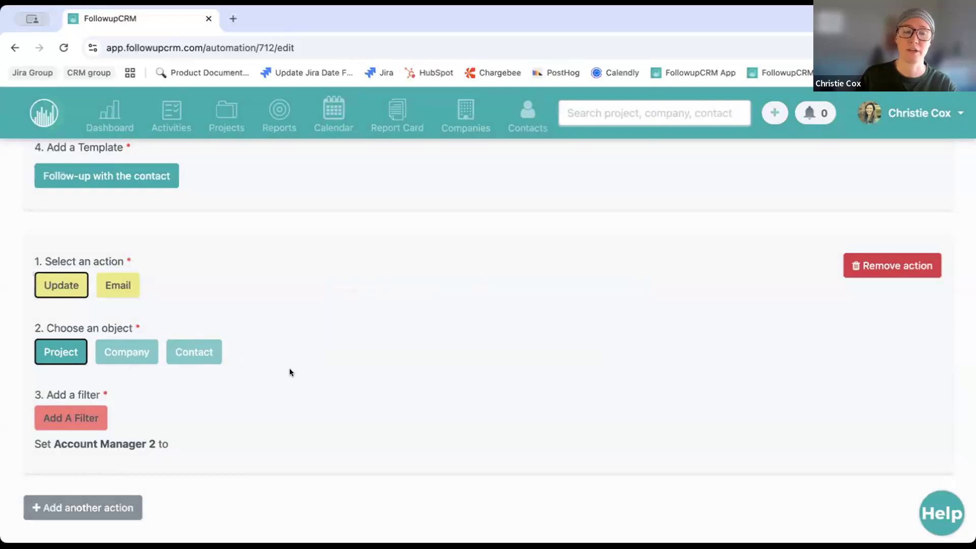
pyautogui.scroll(-1, 291, 368)
pyautogui.scroll(2, 290, 368)
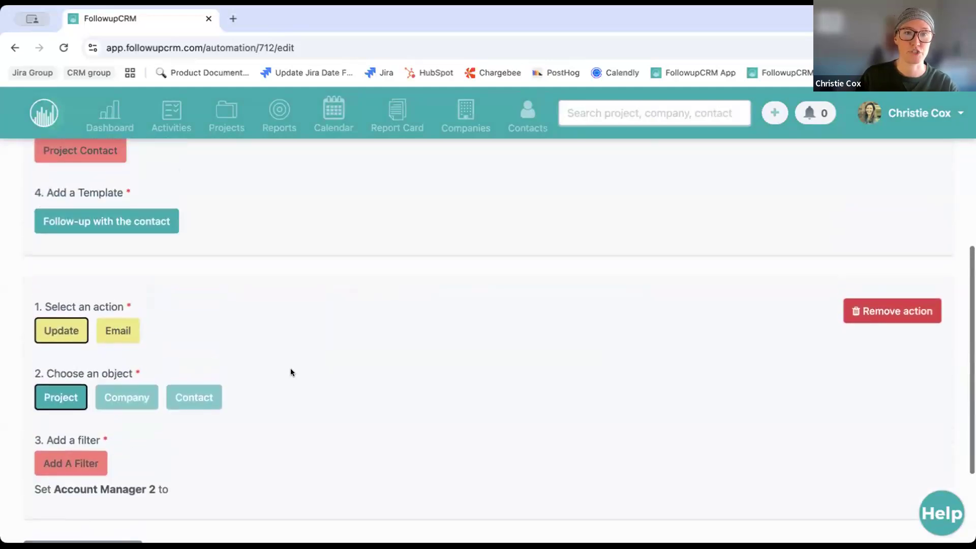
pyautogui.scroll(-3, 292, 372)
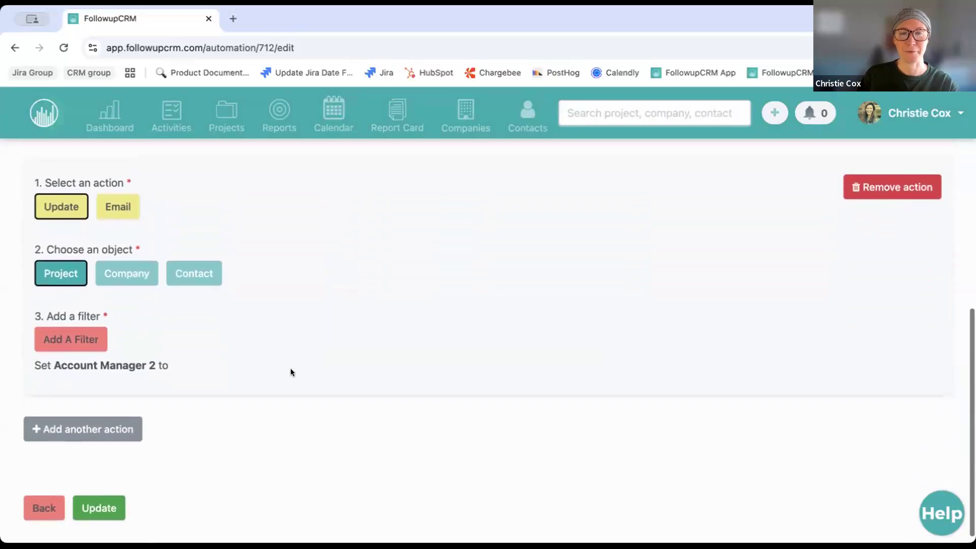
pyautogui.scroll(-1, 291, 372)
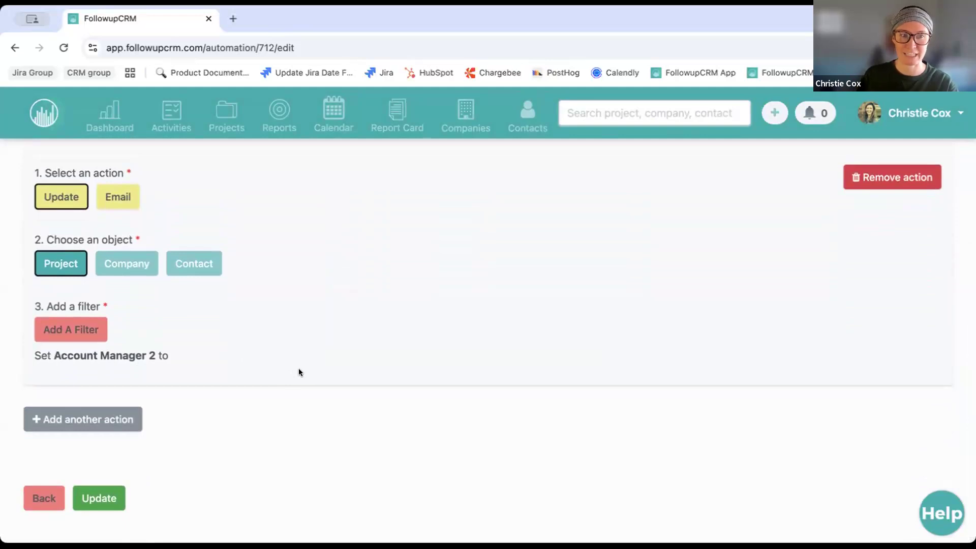
pyautogui.scroll(5, 296, 364)
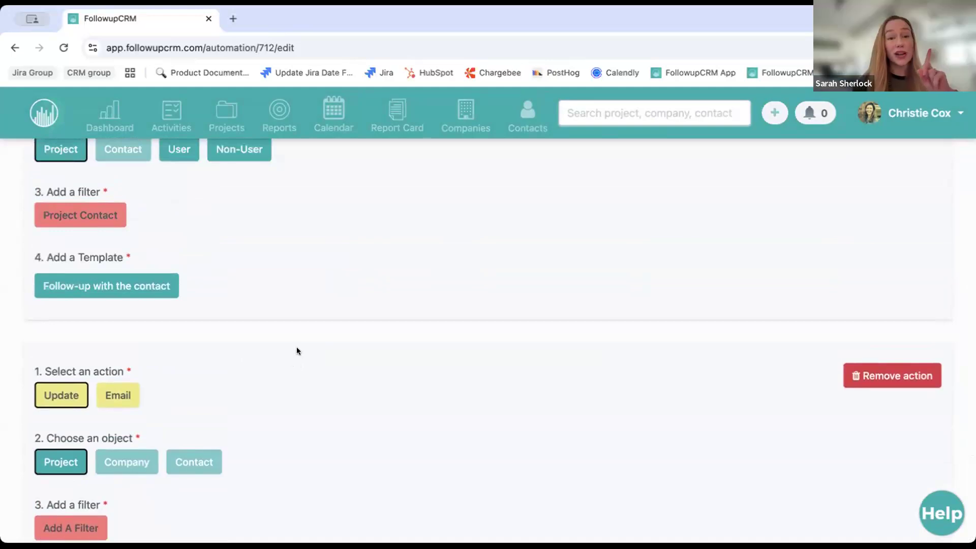
pyautogui.scroll(-1, 297, 342)
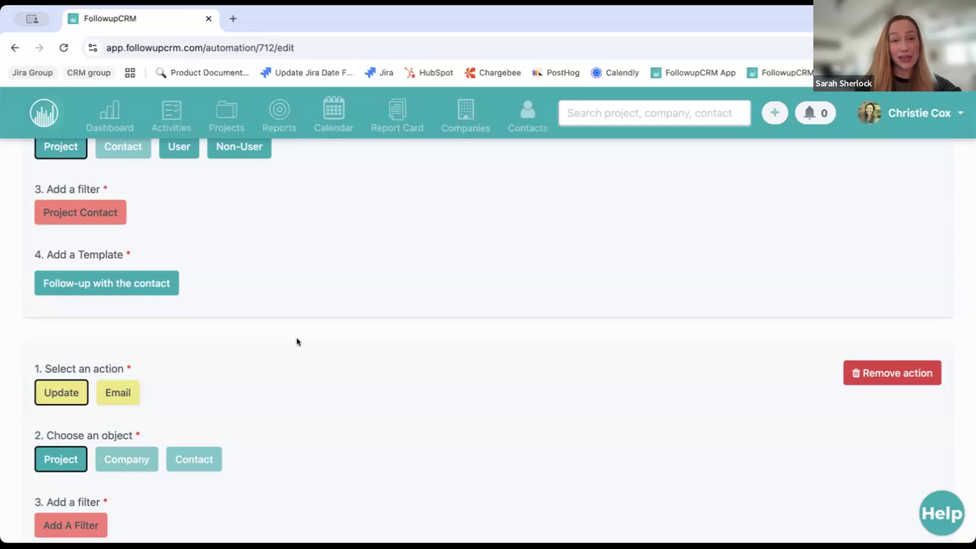
pyautogui.scroll(-4, 297, 342)
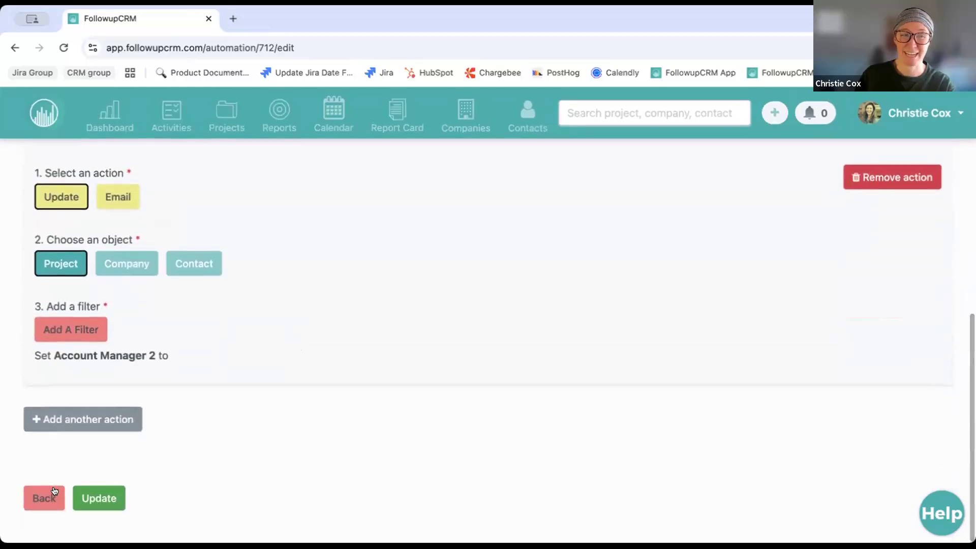
# Return to the trigger step and set a Time based trigger of 5 Weekdays After
pyautogui.click(44, 495)
pyautogui.scroll(2, 288, 332)
pyautogui.scroll(1, 288, 331)
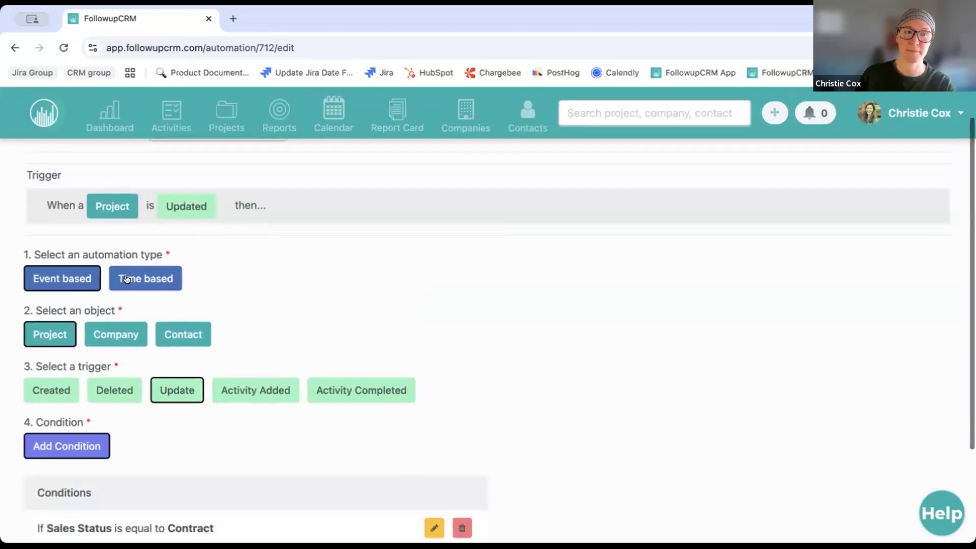
pyautogui.click(134, 273)
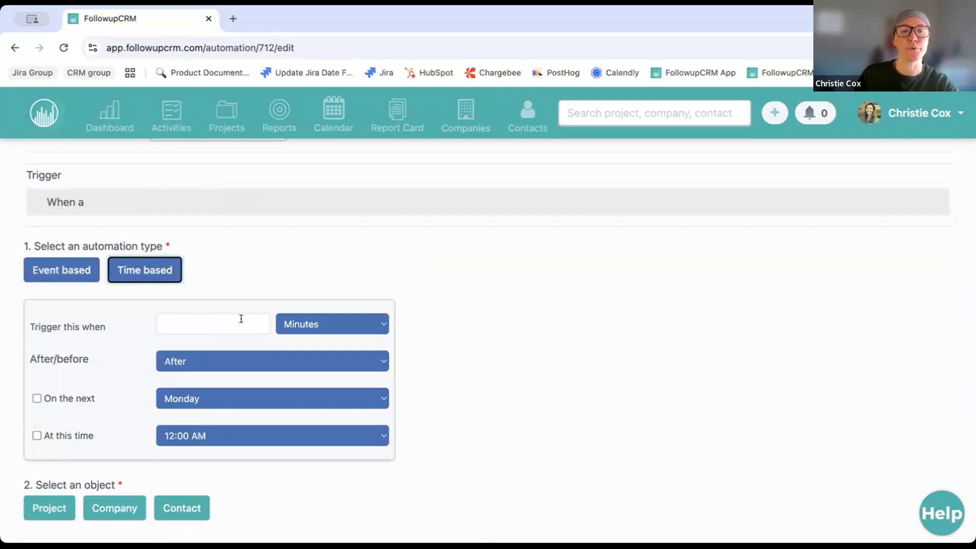
pyautogui.click(322, 330)
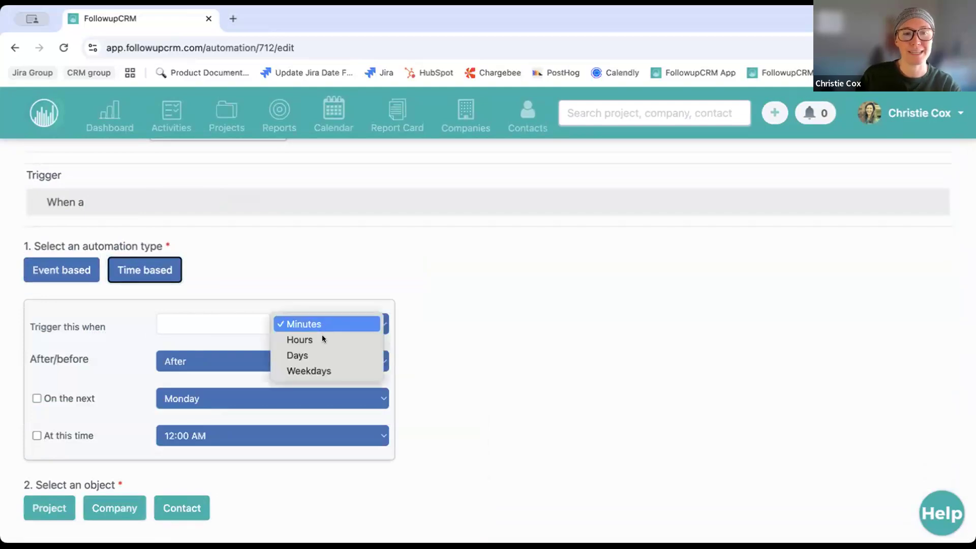
pyautogui.click(332, 371)
pyautogui.click(198, 316)
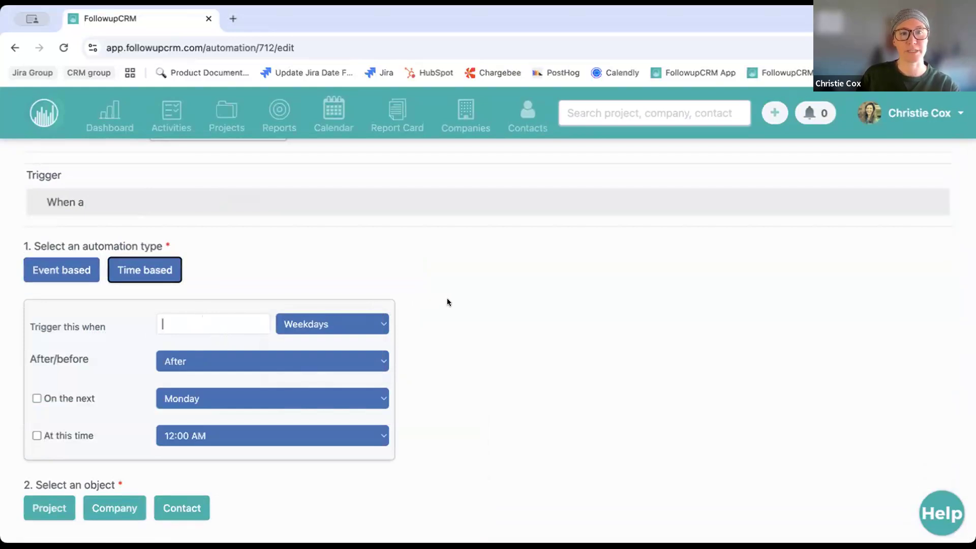
pyautogui.write('2')
pyautogui.press('BackSpace')
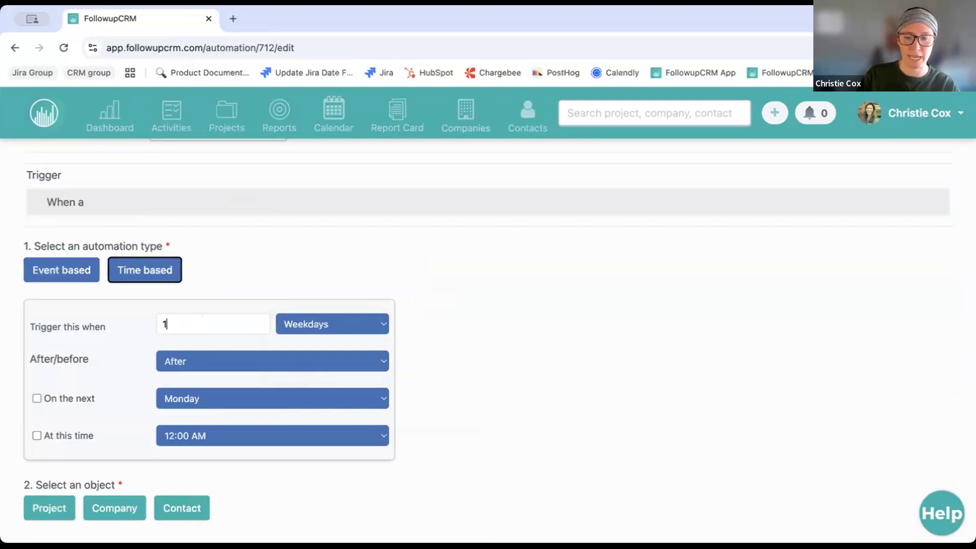
pyautogui.write('5')
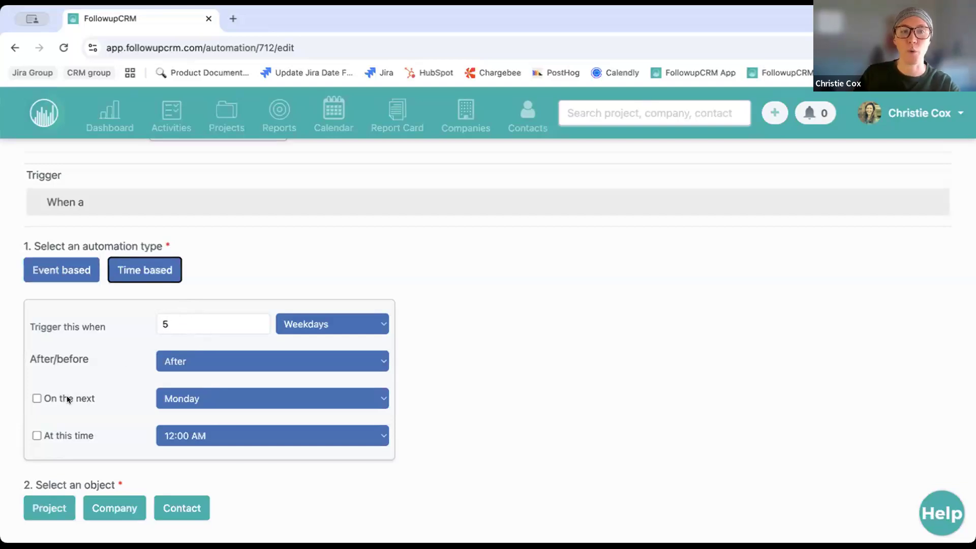
# Tick 'On the next' and choose Thursday from the weekday list
pyautogui.click(93, 399)
pyautogui.click(198, 403)
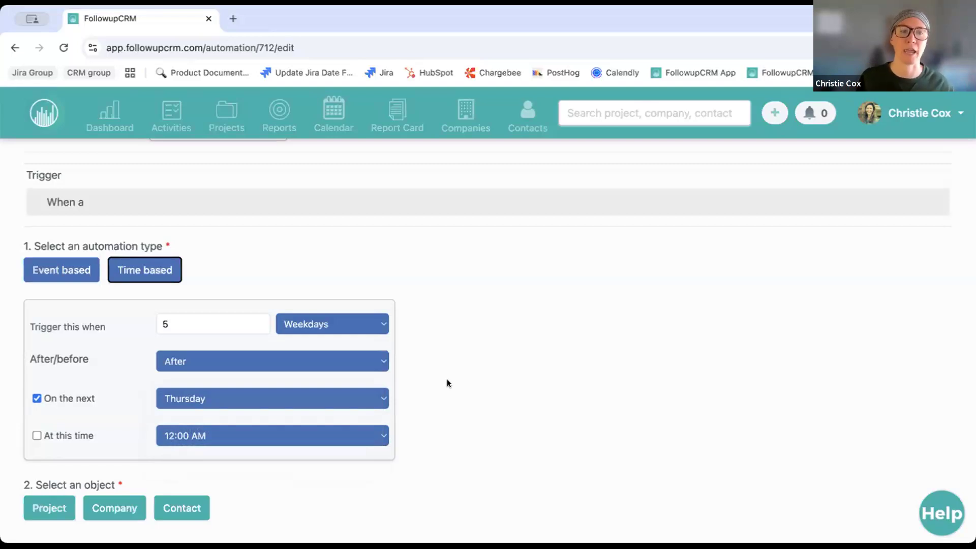
pyautogui.scroll(-2, 447, 381)
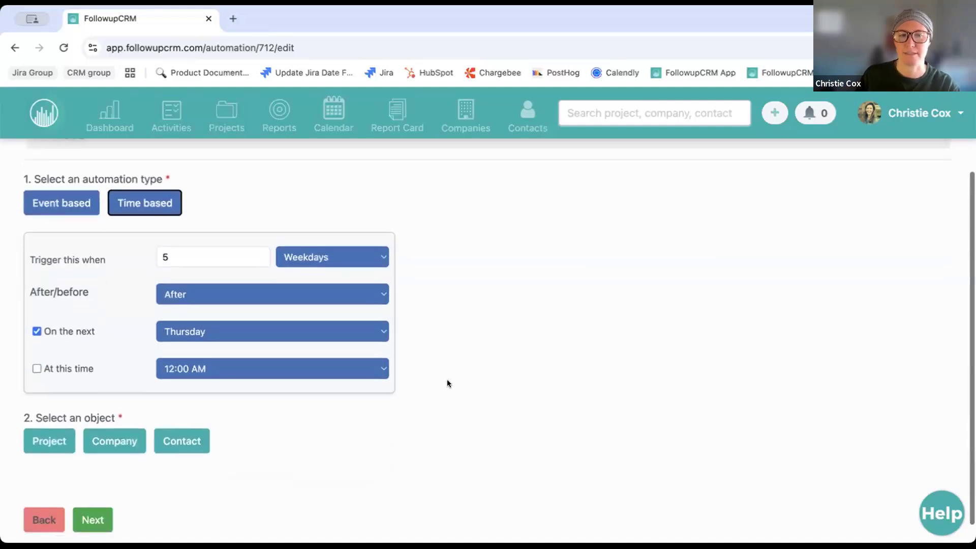
# Switch the automation type back to Event based
pyautogui.click(89, 201)
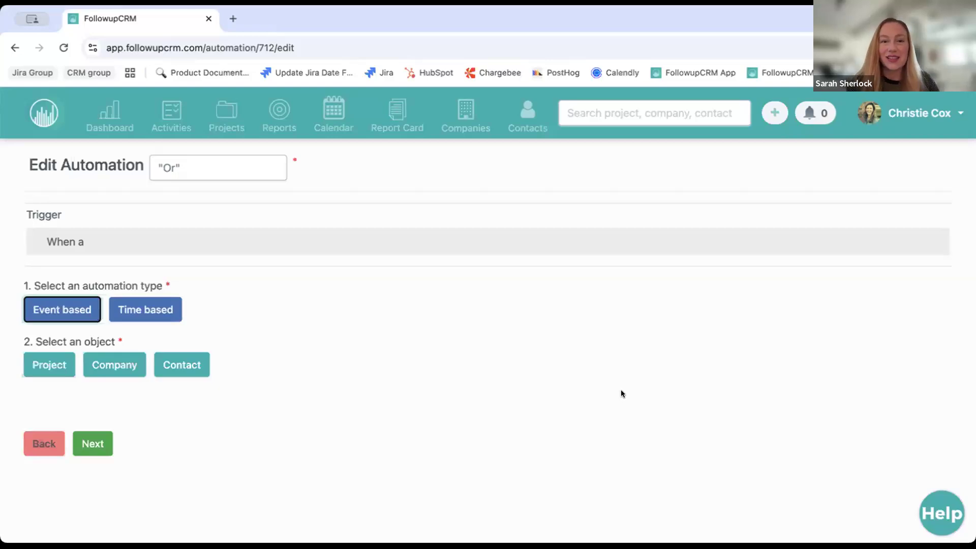
pyautogui.scroll(-1, 621, 389)
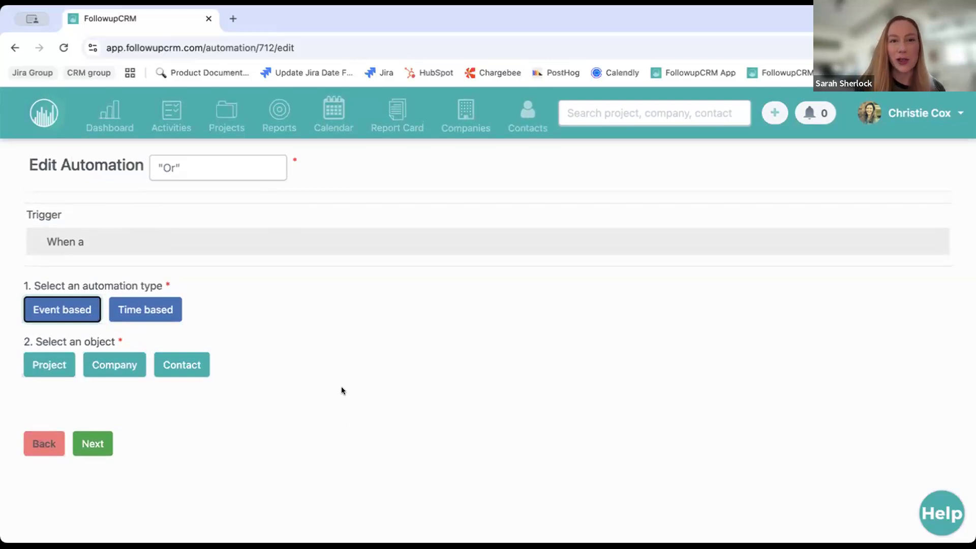
# Return to the automations list and open the Automation Logs tab
pyautogui.click(51, 440)
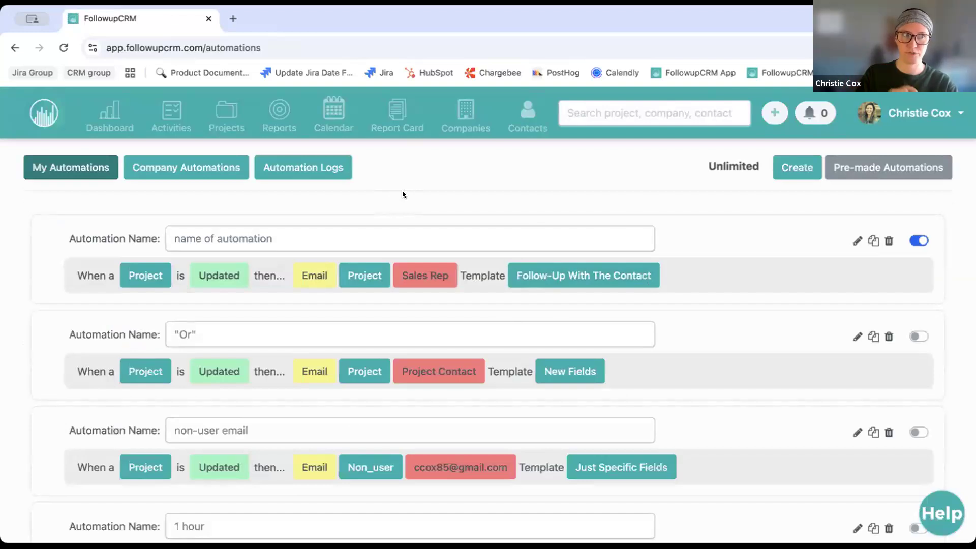
pyautogui.click(301, 168)
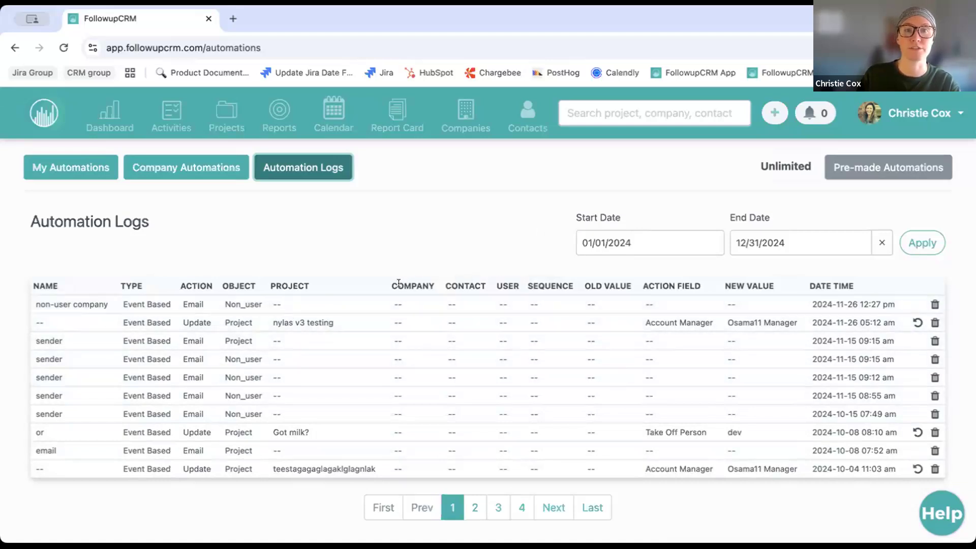
# Highlight the PROJECT, COMPANY and CONTACT column headings in the logs, then clear the highlight
pyautogui.doubleClick(274, 286)
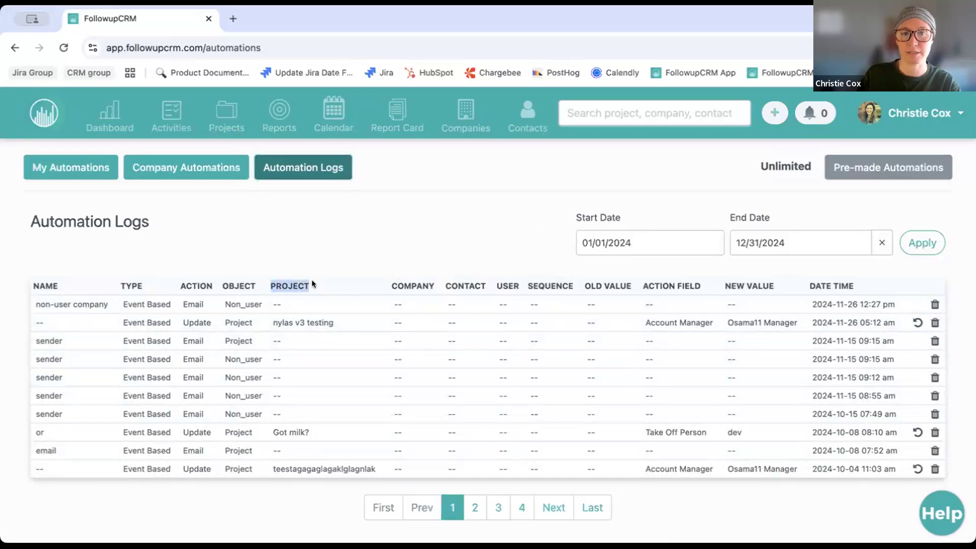
pyautogui.moveTo(387, 281); pyautogui.dragTo(502, 280)
pyautogui.click(527, 282)
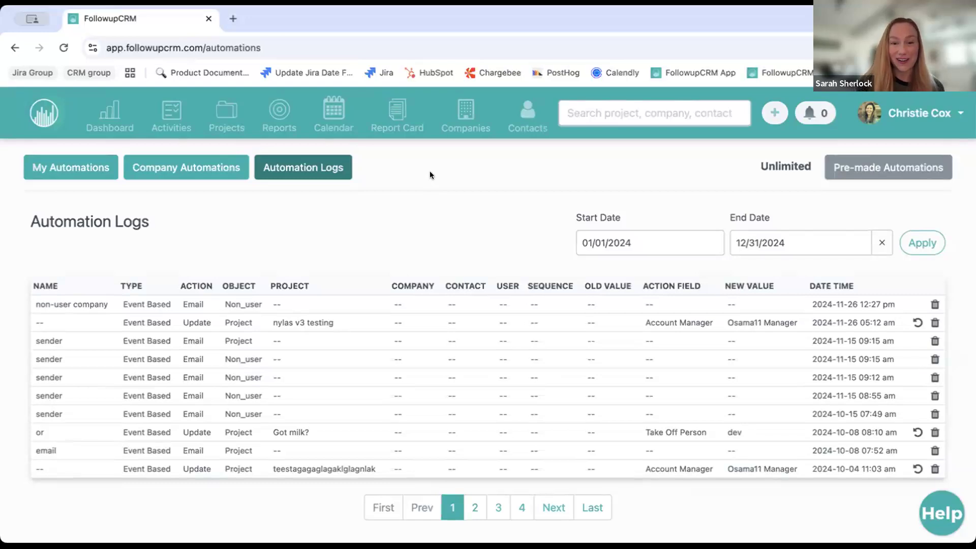
# Switch to Company Automations and edit the 'non-user company' automation
pyautogui.click(72, 173)
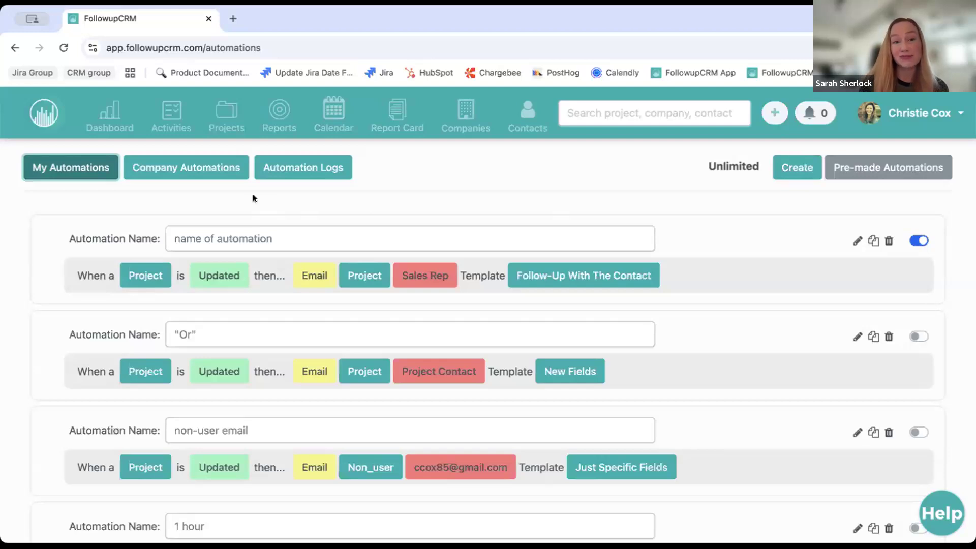
pyautogui.click(219, 169)
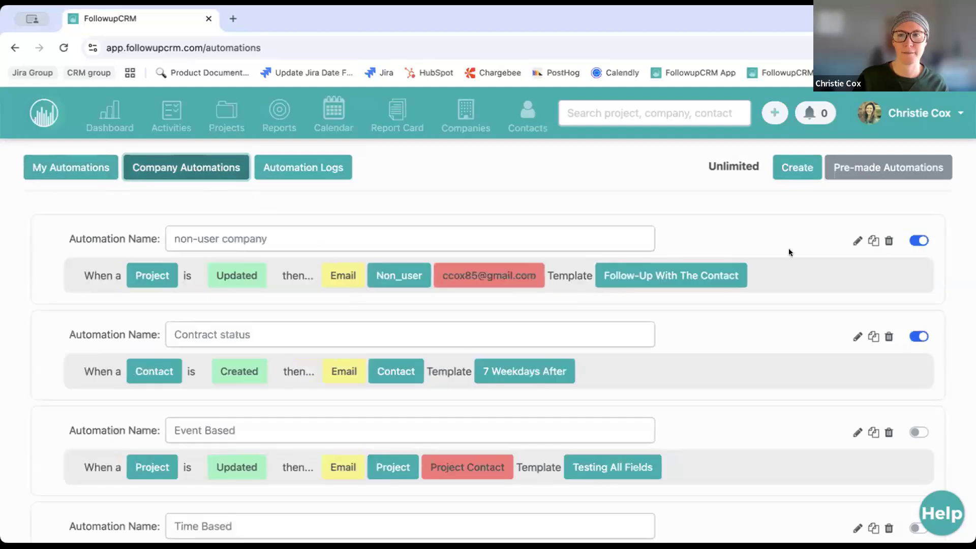
pyautogui.click(856, 241)
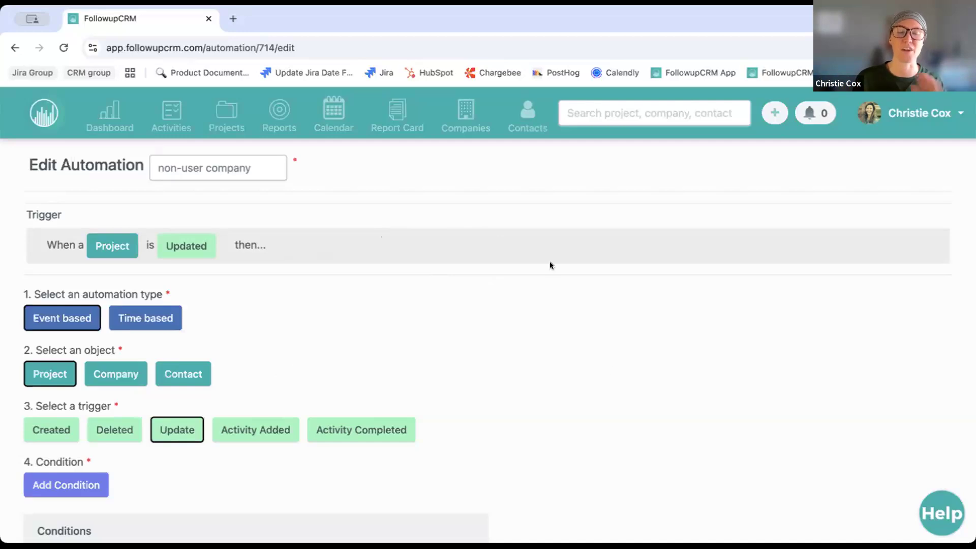
# Move past the Sales Status equal to Bidding condition and continue to the action step
pyautogui.scroll(-2, 615, 369)
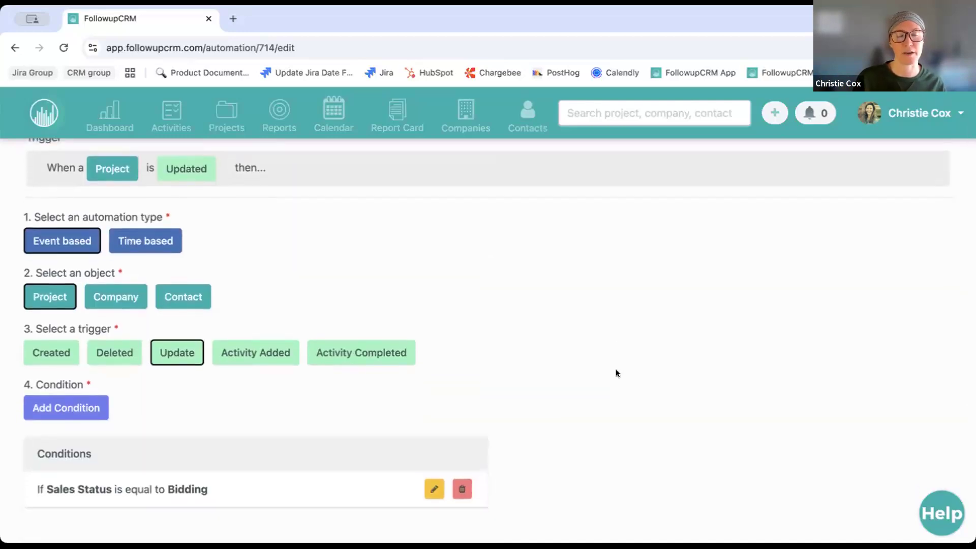
pyautogui.scroll(-2, 599, 367)
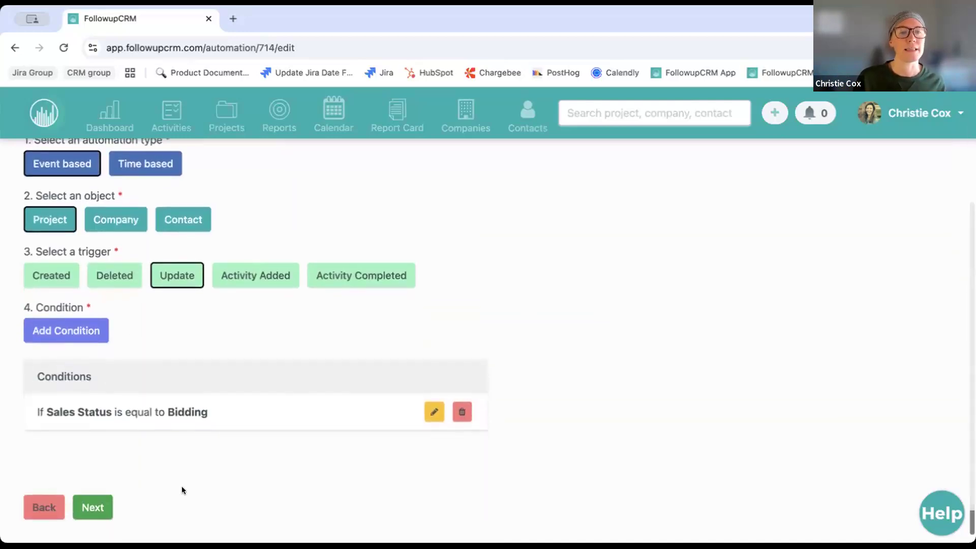
pyautogui.click(93, 508)
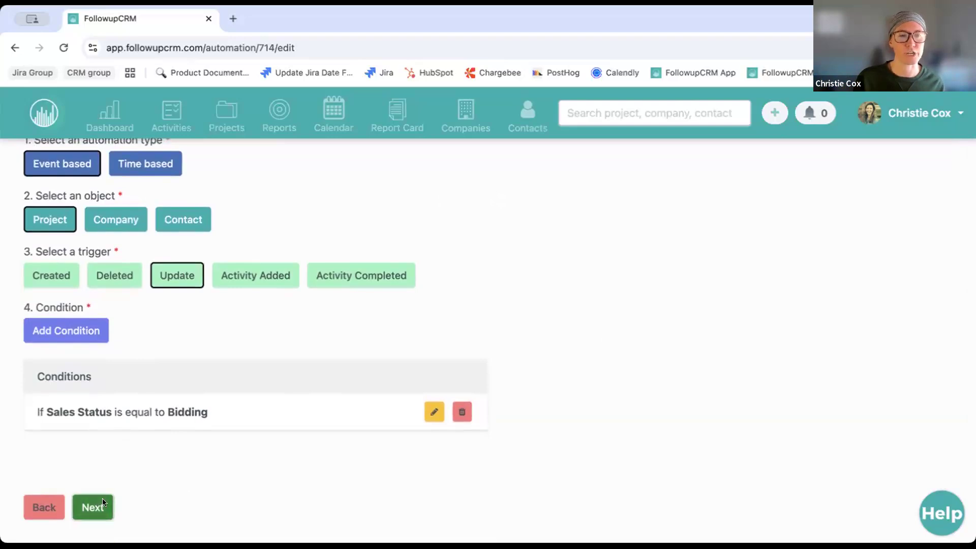
# Switch the email action to Non-User recipients and bring up the sender and recipient settings
pyautogui.scroll(1, 263, 358)
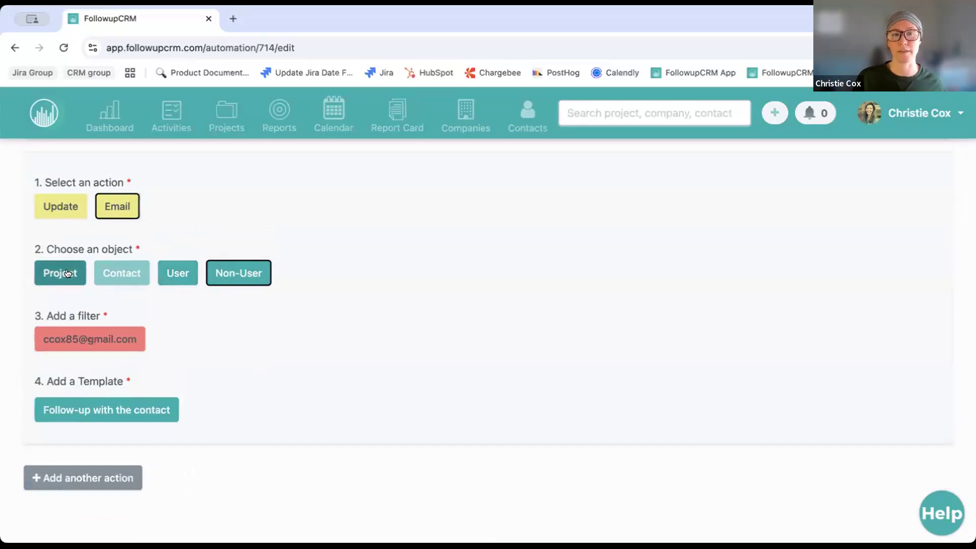
pyautogui.click(263, 272)
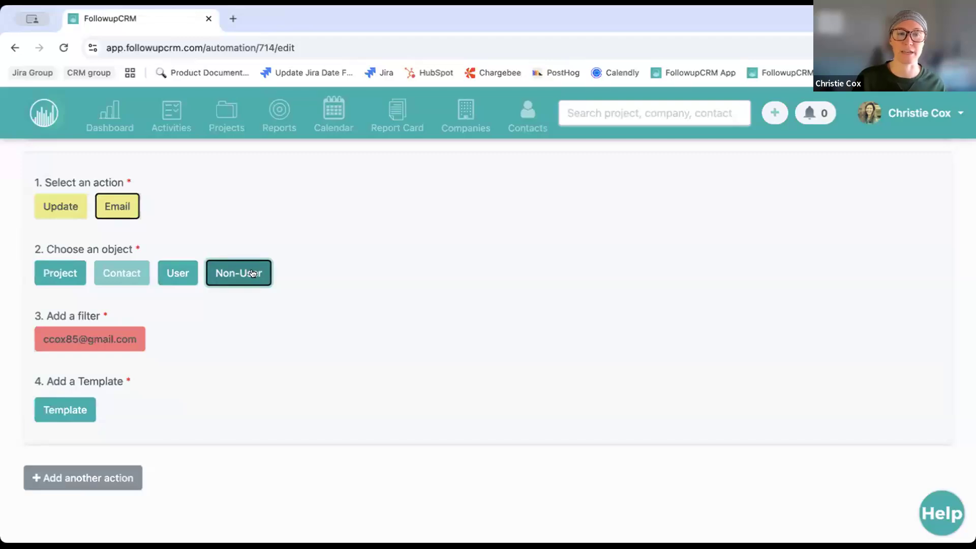
pyautogui.click(100, 342)
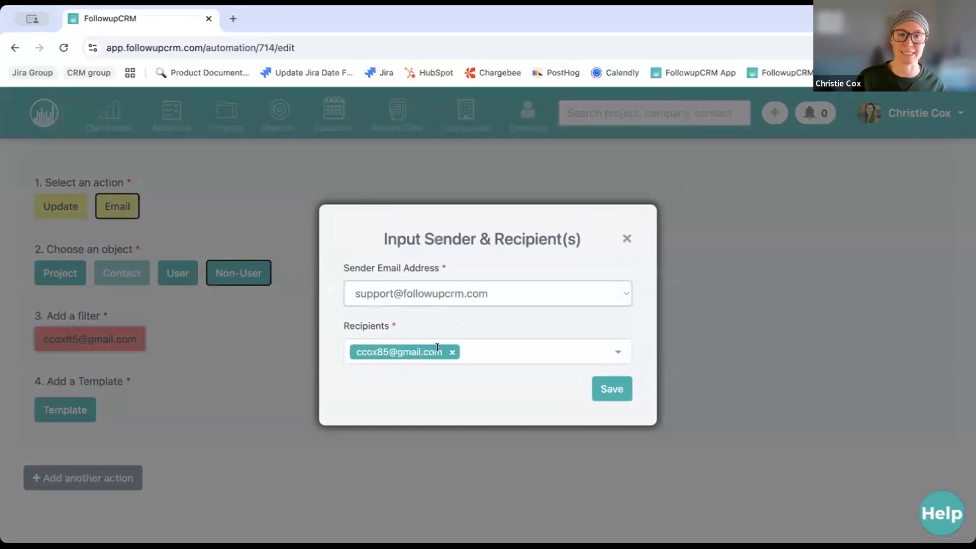
# Add a second non-user recipient's e-mail address to the recipients list
pyautogui.click(483, 351)
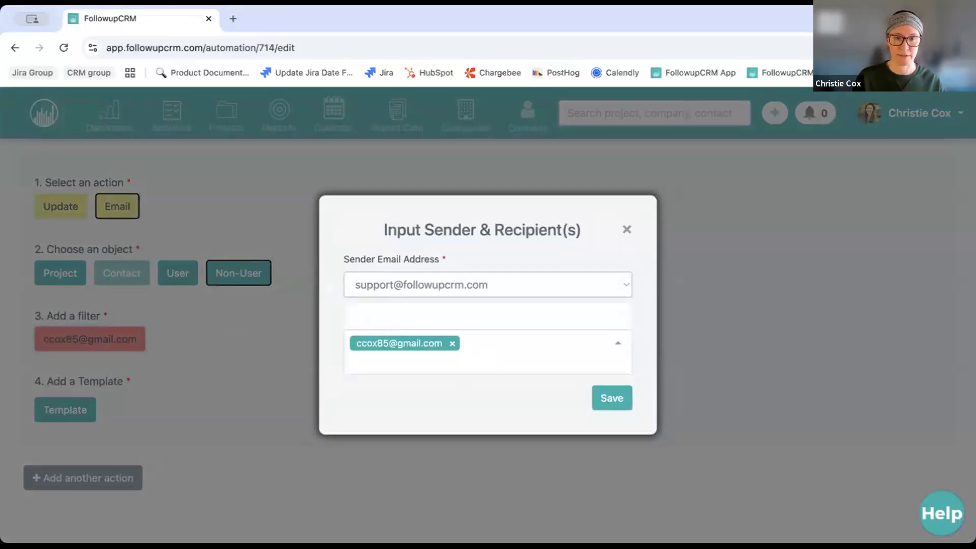
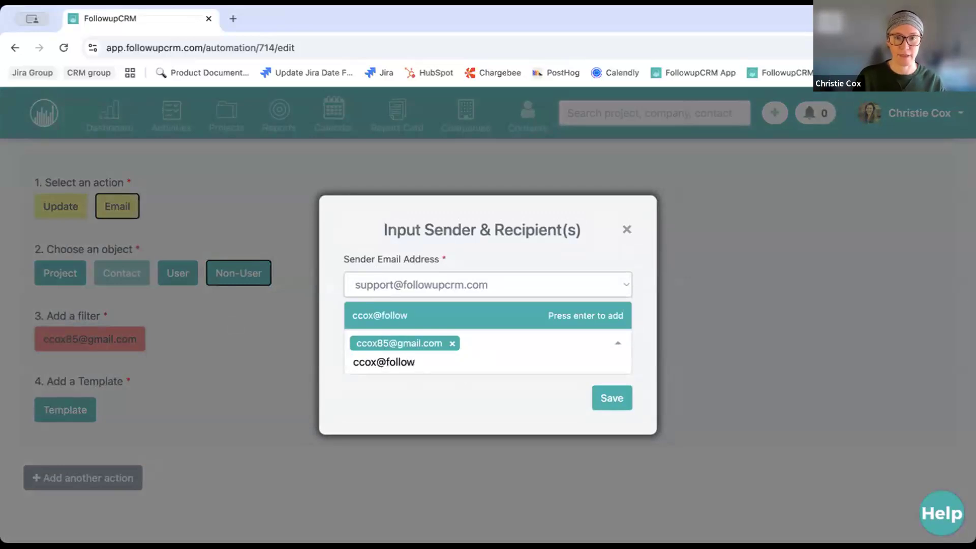
pyautogui.press('Return')
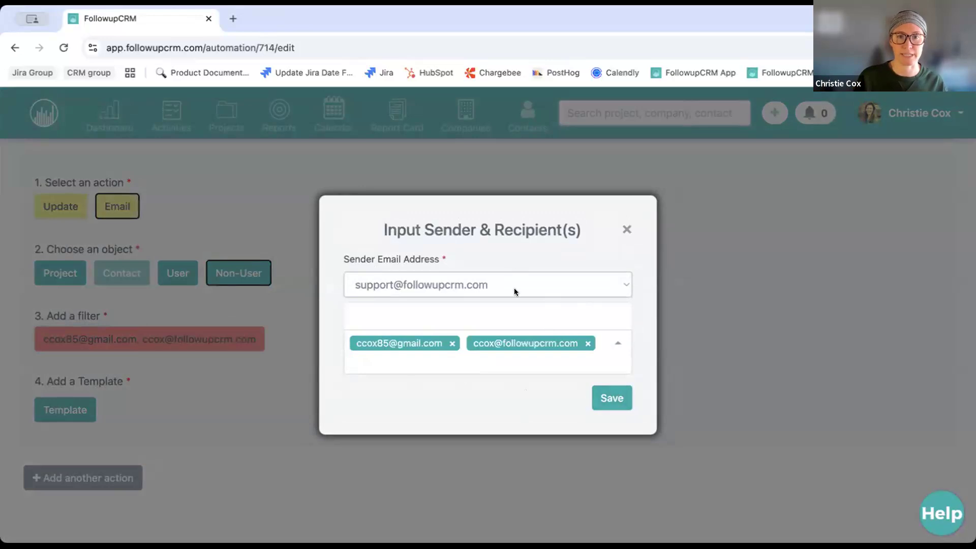
# Keep the support address as sender and close the sender and recipients dialog
pyautogui.click(409, 285)
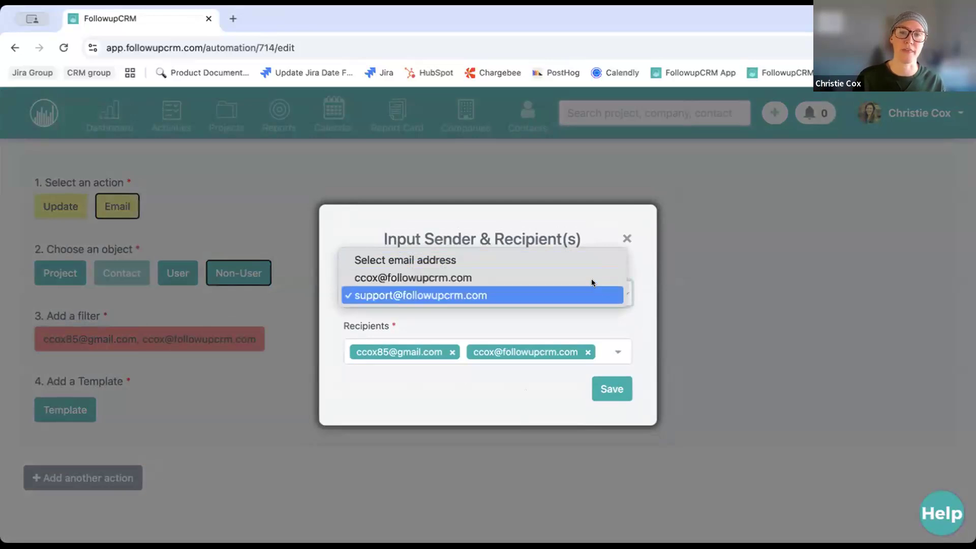
pyautogui.click(641, 261)
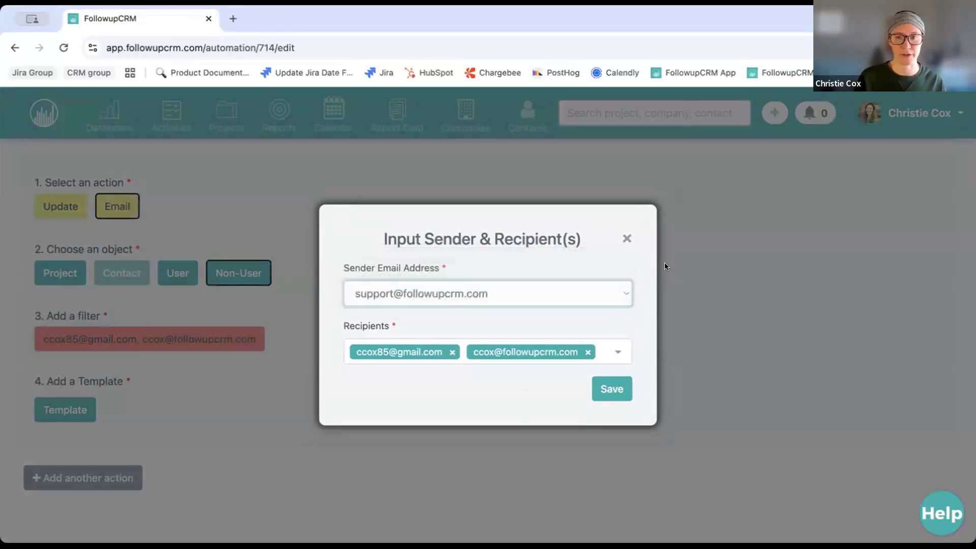
pyautogui.click(627, 239)
pyautogui.rightClick(896, 117)
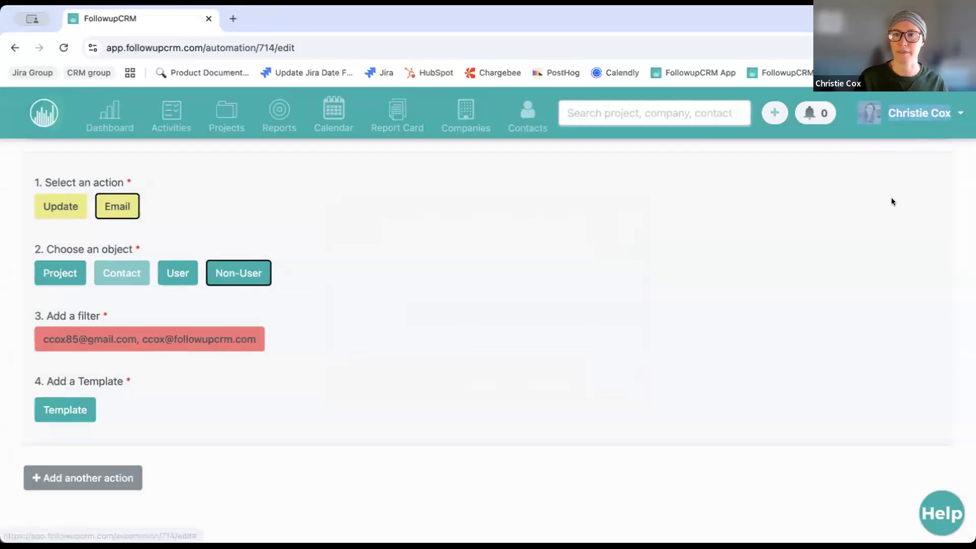
# Open My Settings in a new tab and scroll down to the linked External Email addresses
pyautogui.click(951, 158)
pyautogui.click(921, 105)
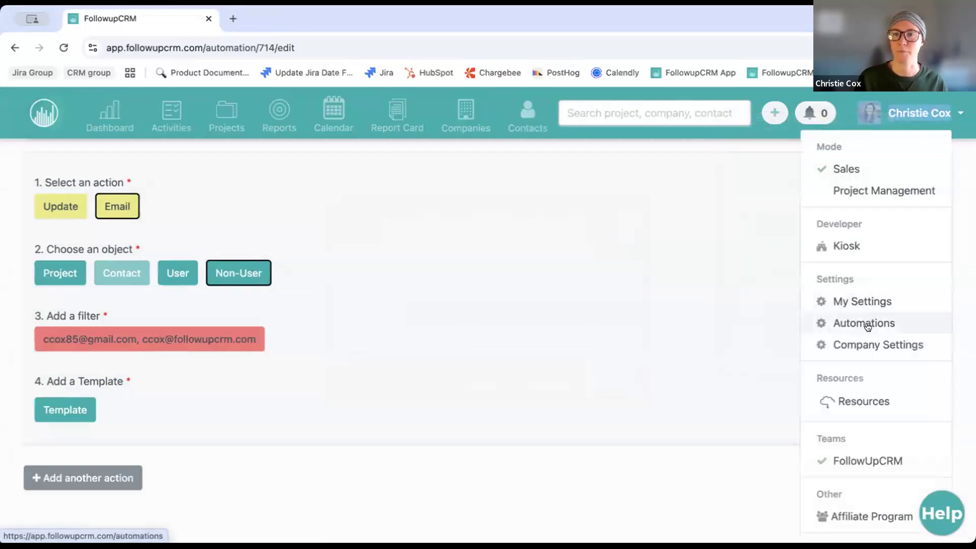
pyautogui.rightClick(870, 300)
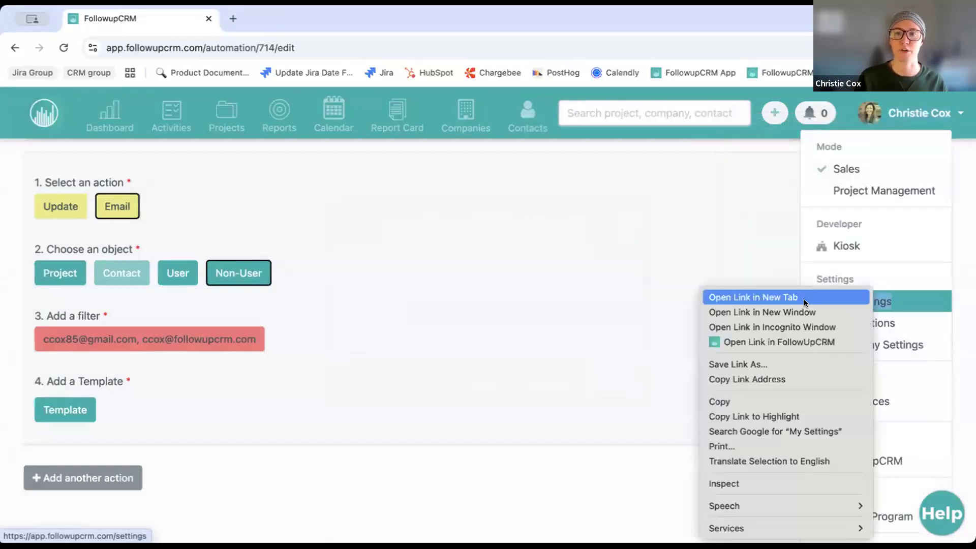
pyautogui.click(803, 299)
pyautogui.click(284, 18)
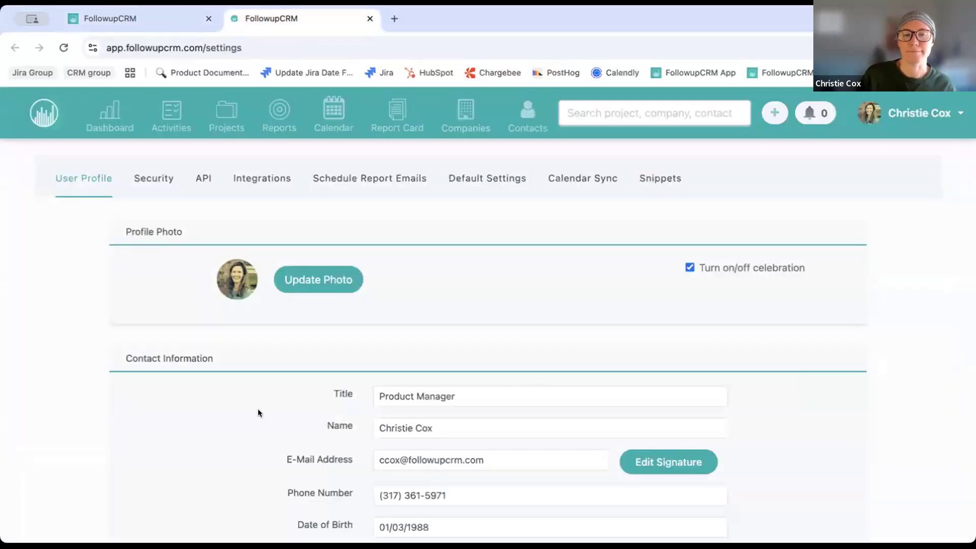
pyautogui.scroll(-2, 257, 412)
pyautogui.scroll(-9, 258, 412)
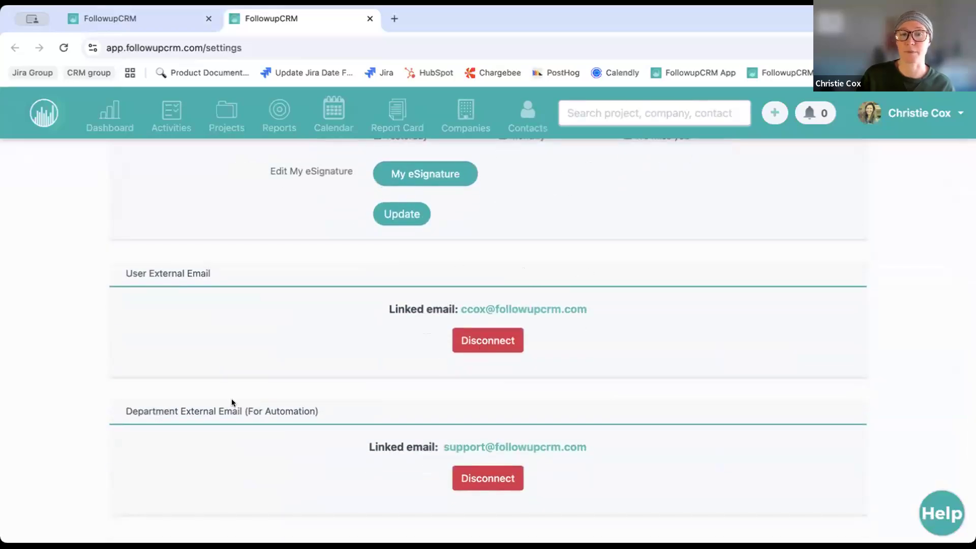
pyautogui.scroll(-1, 231, 398)
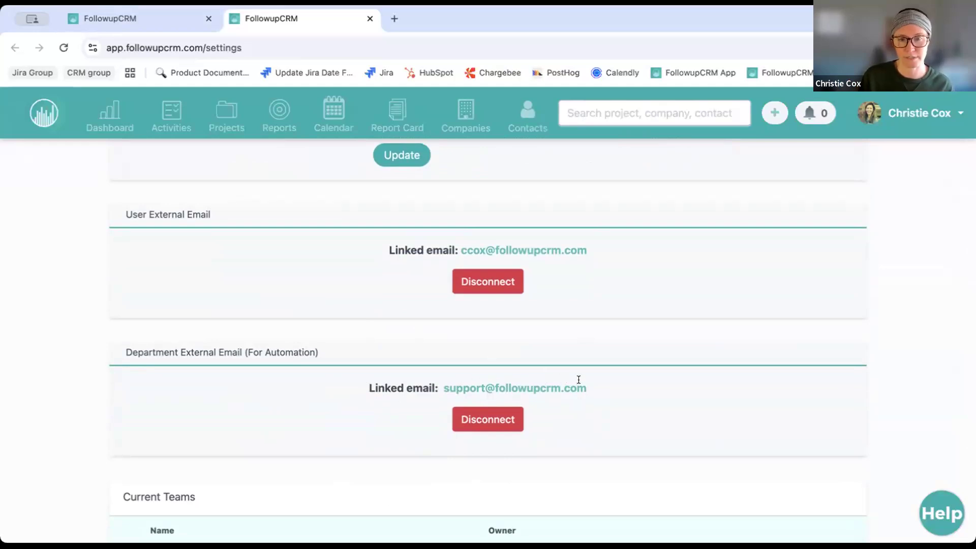
# Back on the automation editor tab, review the sender and two recipients, then close them
pyautogui.click(145, 20)
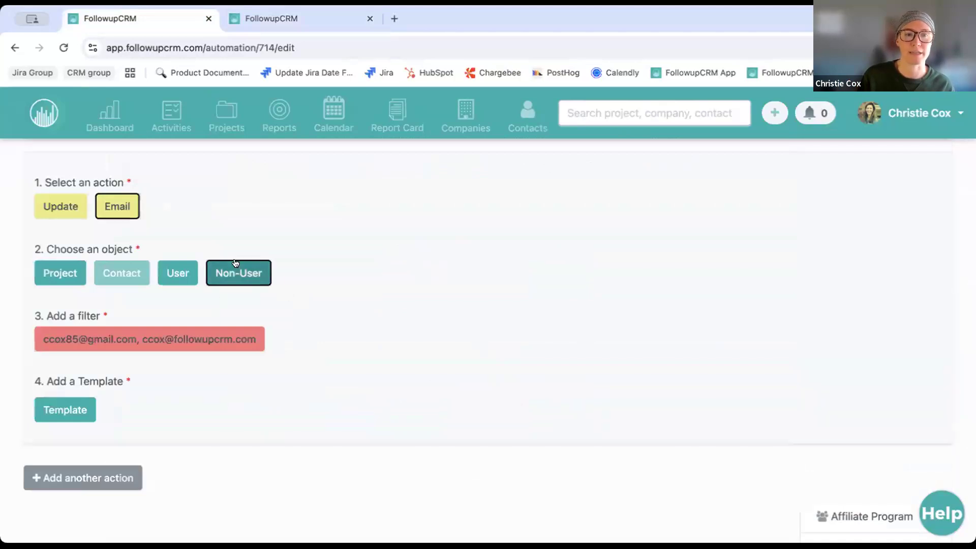
pyautogui.click(227, 336)
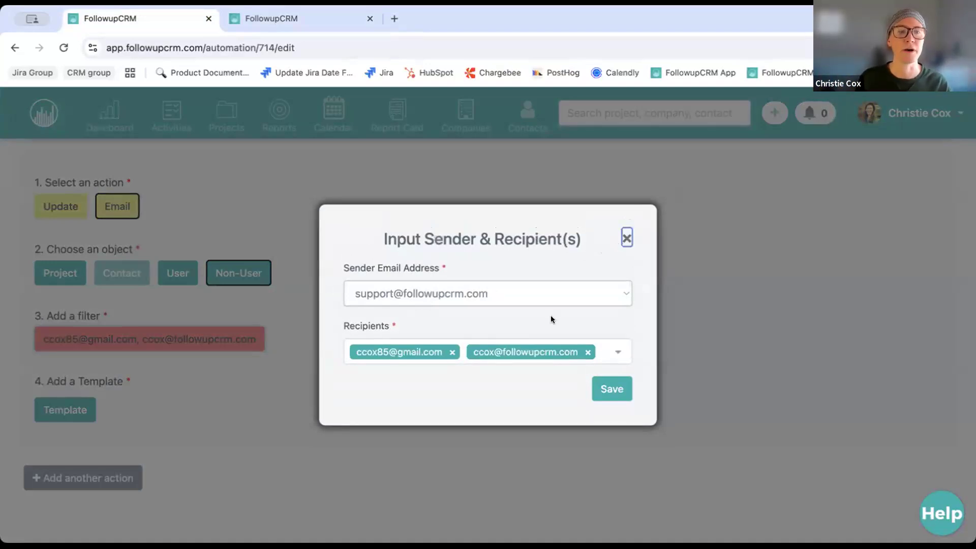
pyautogui.click(628, 238)
pyautogui.scroll(-2, 159, 320)
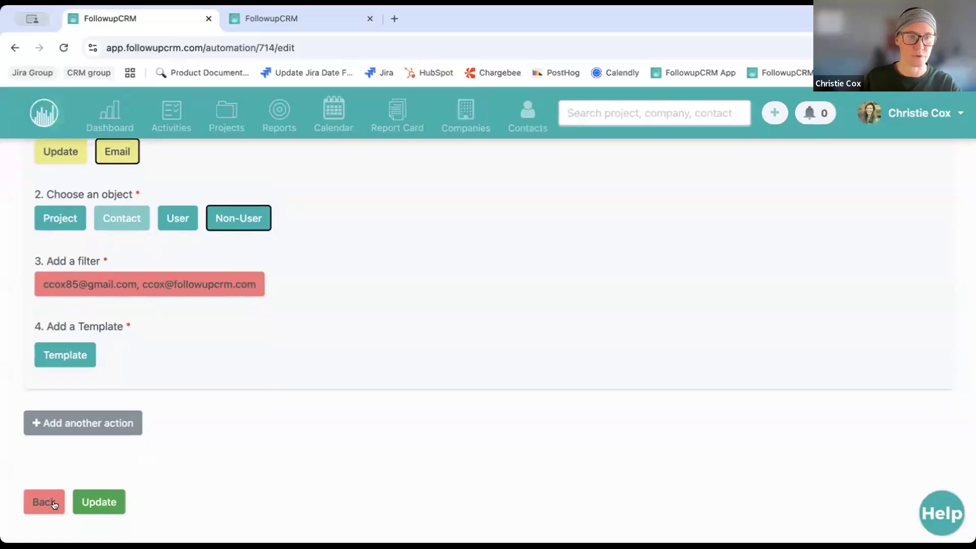
# Attempt to update the automation, then bring up the email templates list
pyautogui.click(99, 502)
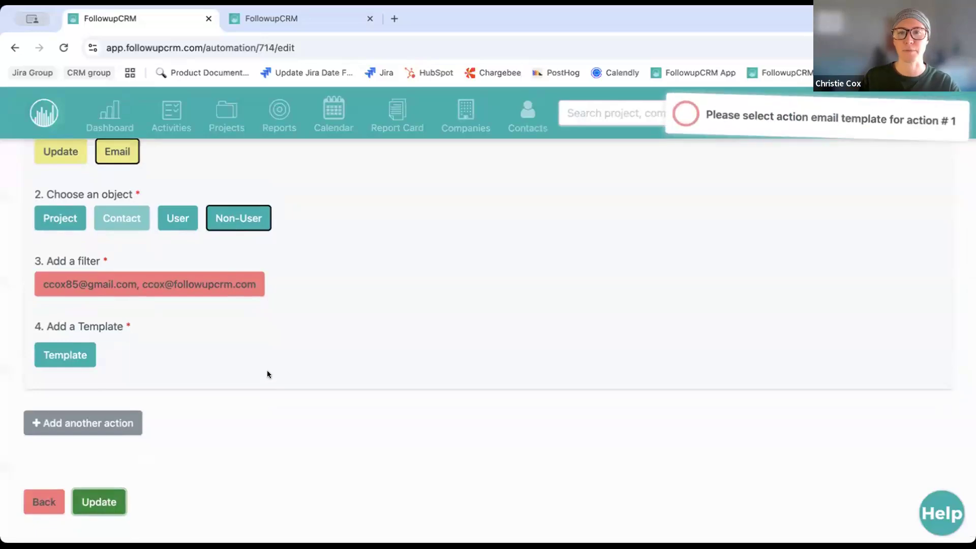
pyautogui.scroll(2, 286, 378)
pyautogui.scroll(-3, 286, 379)
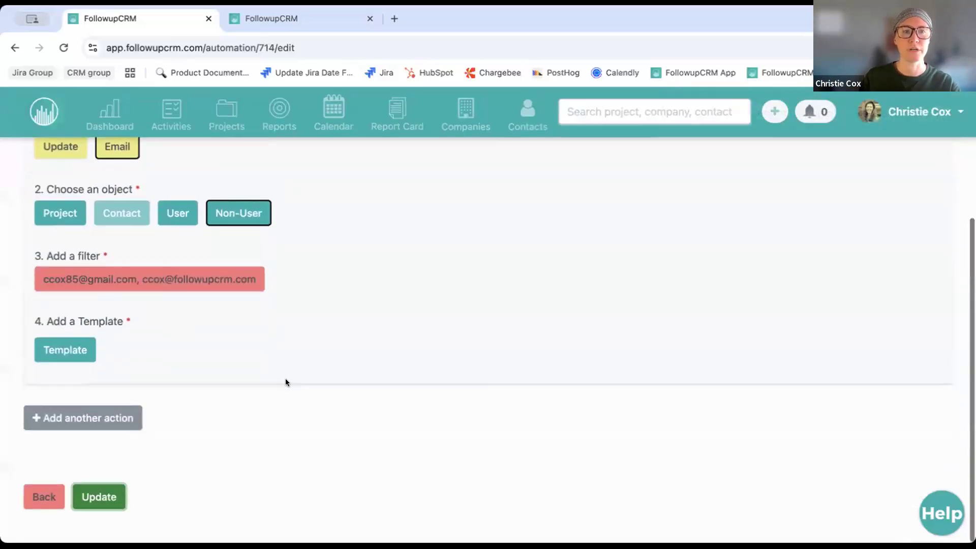
pyautogui.click(49, 350)
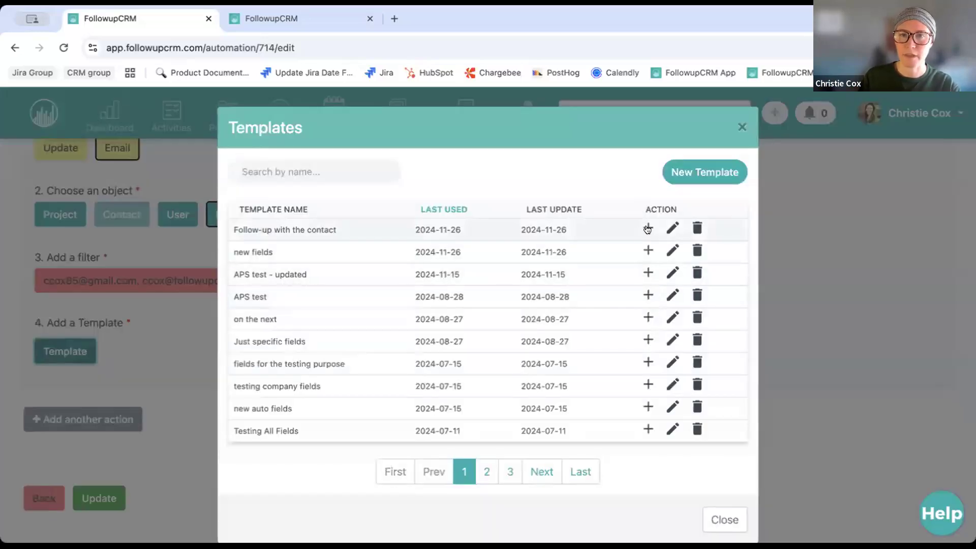
# Attach the 'Follow-up with the contact' template and update the automation
pyautogui.click(645, 229)
pyautogui.click(99, 498)
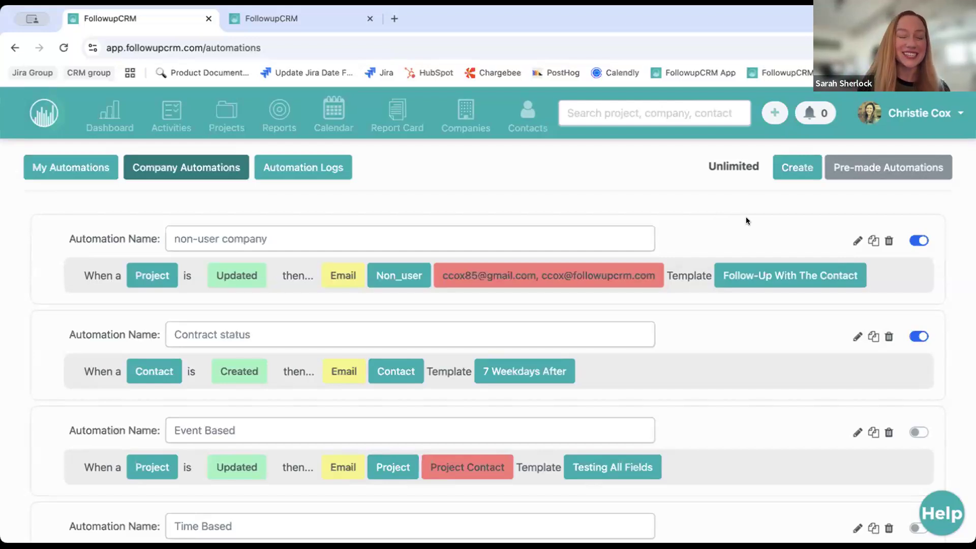
# Edit the first automation, renaming it to 'contract status', and try to save
pyautogui.click(857, 242)
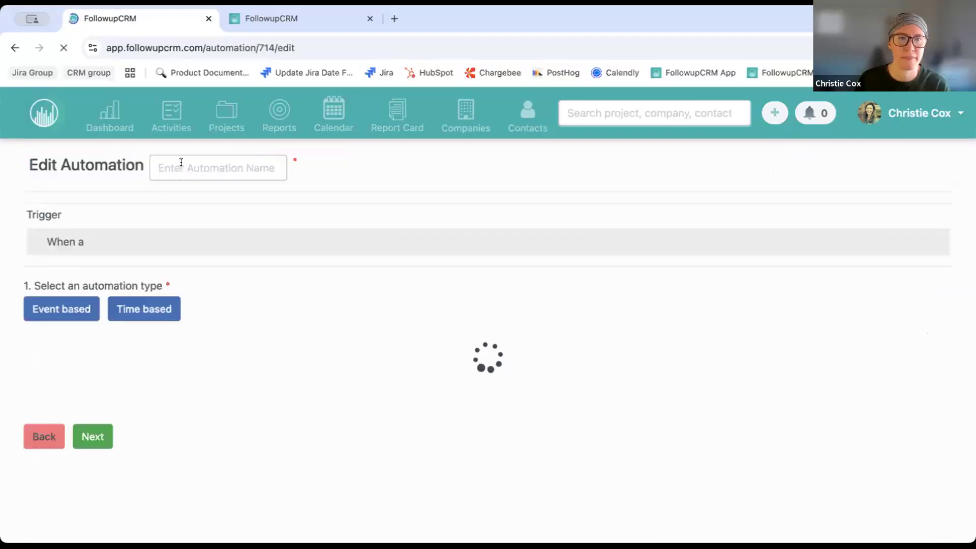
pyautogui.tripleClick(255, 161)
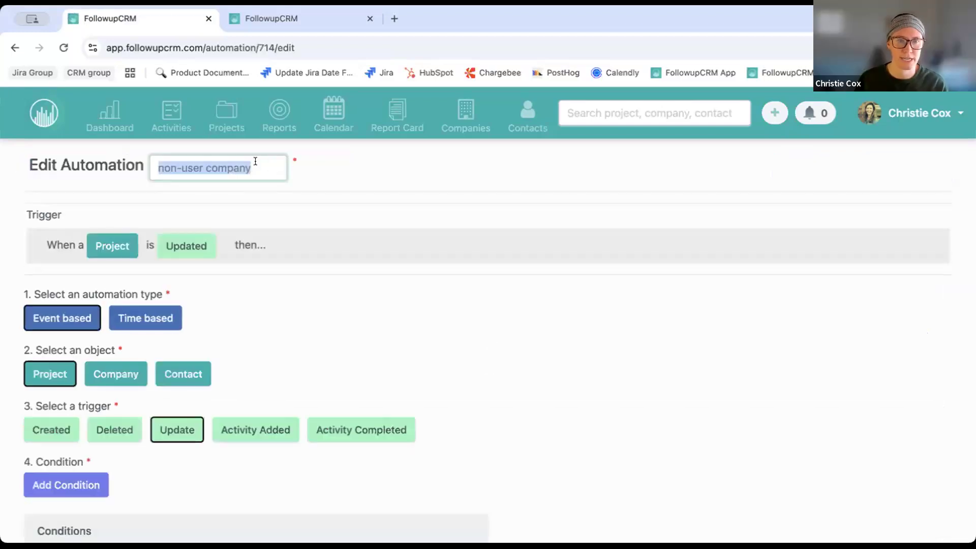
pyautogui.write('contract status')
pyautogui.scroll(-10, 358, 288)
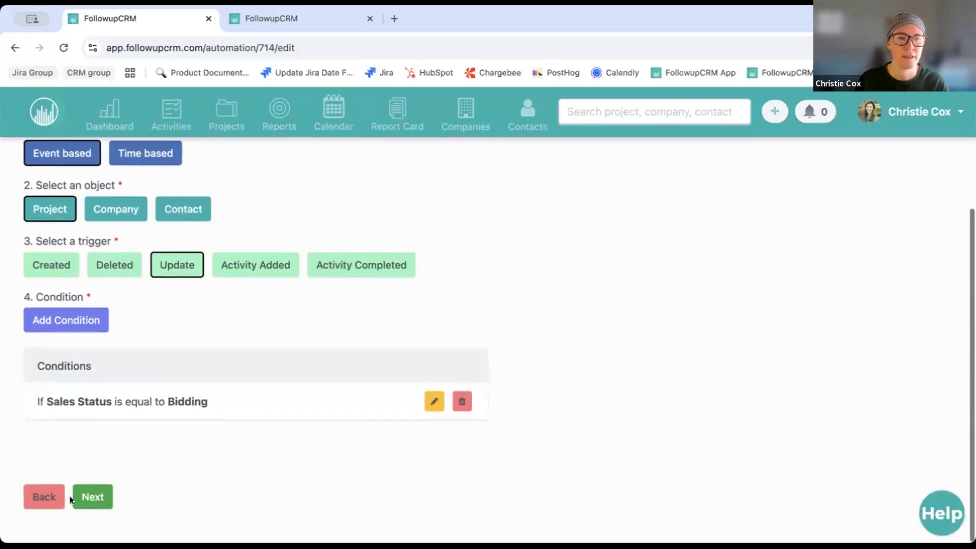
pyautogui.click(119, 512)
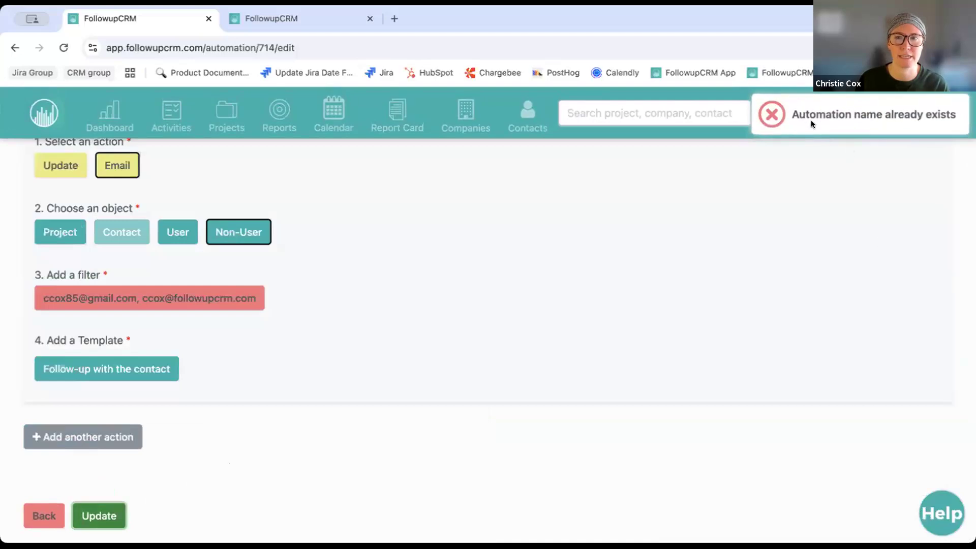
# After the 'name already exists' error, go back to the trigger and condition step
pyautogui.scroll(3, 753, 253)
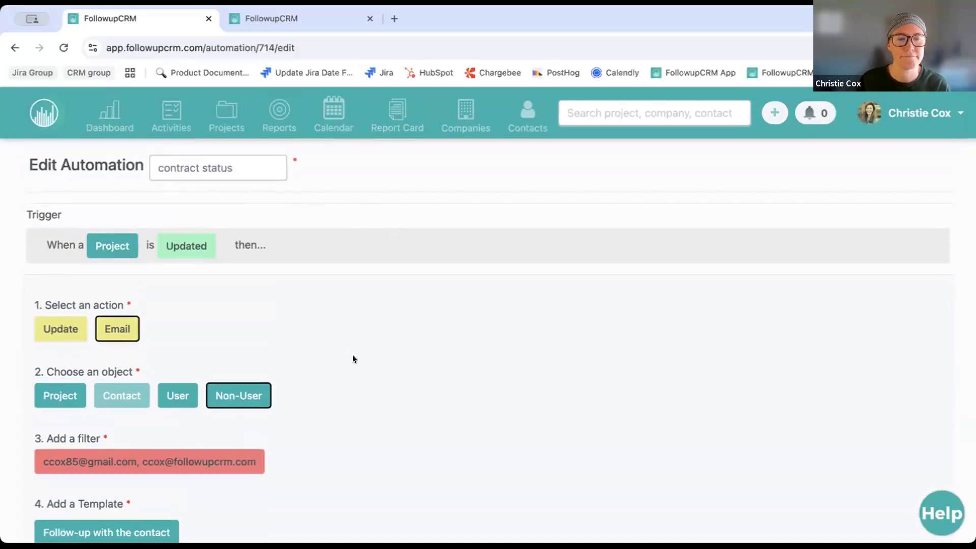
pyautogui.scroll(-2, 353, 359)
pyautogui.scroll(-1, 353, 359)
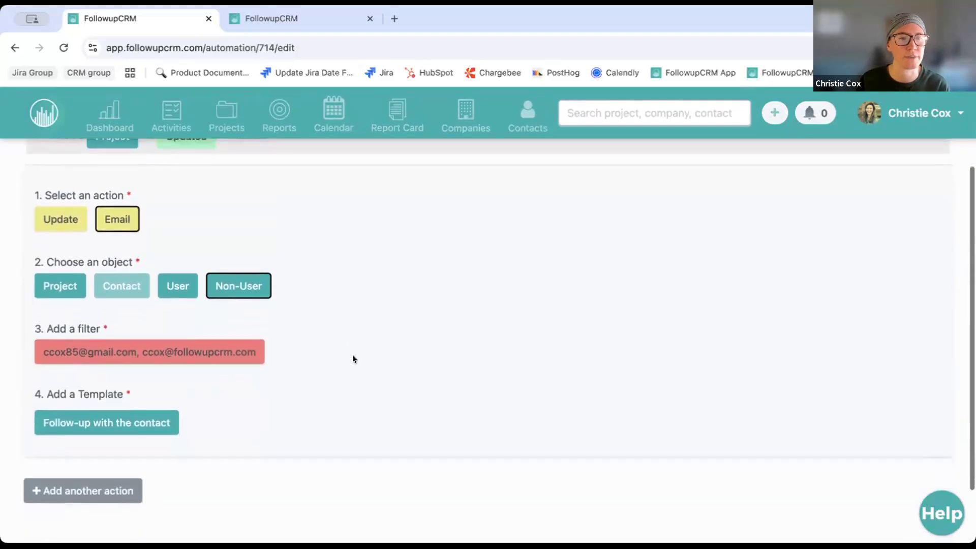
pyautogui.scroll(-2, 353, 358)
pyautogui.scroll(5, 288, 275)
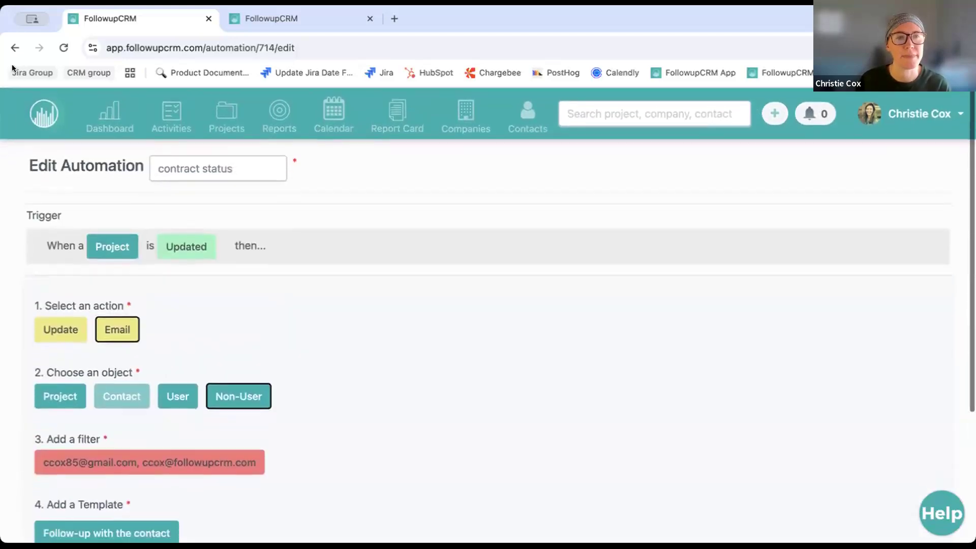
pyautogui.scroll(-3, 242, 375)
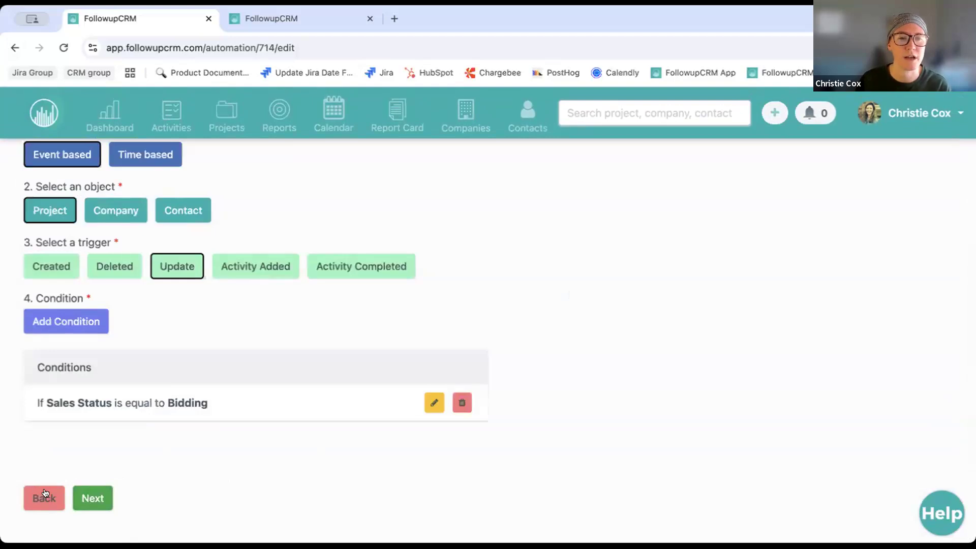
pyautogui.click(40, 495)
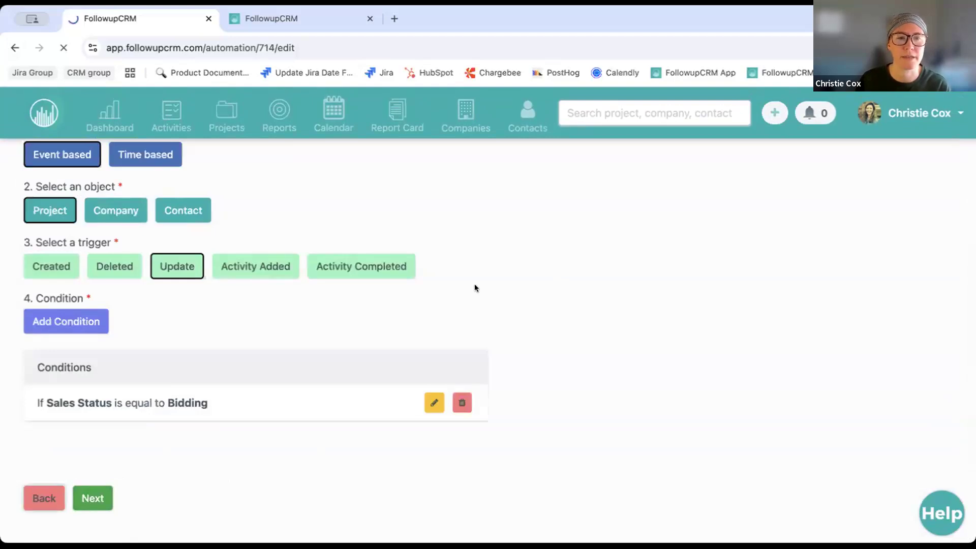
# Copy the non-user company automation as 'non-user company2' and try saving it twice
pyautogui.click(873, 241)
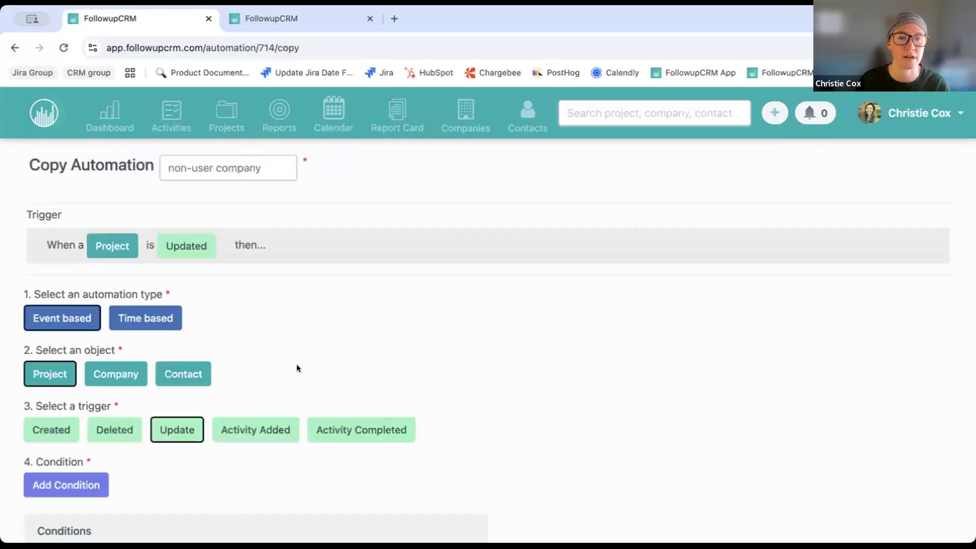
pyautogui.write('2')
pyautogui.scroll(-4, 449, 301)
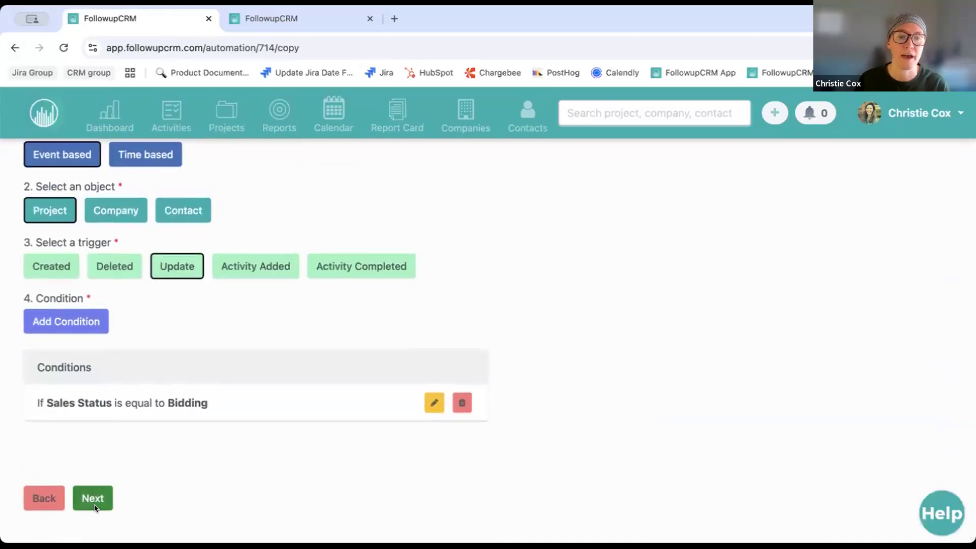
pyautogui.click(94, 507)
pyautogui.click(96, 519)
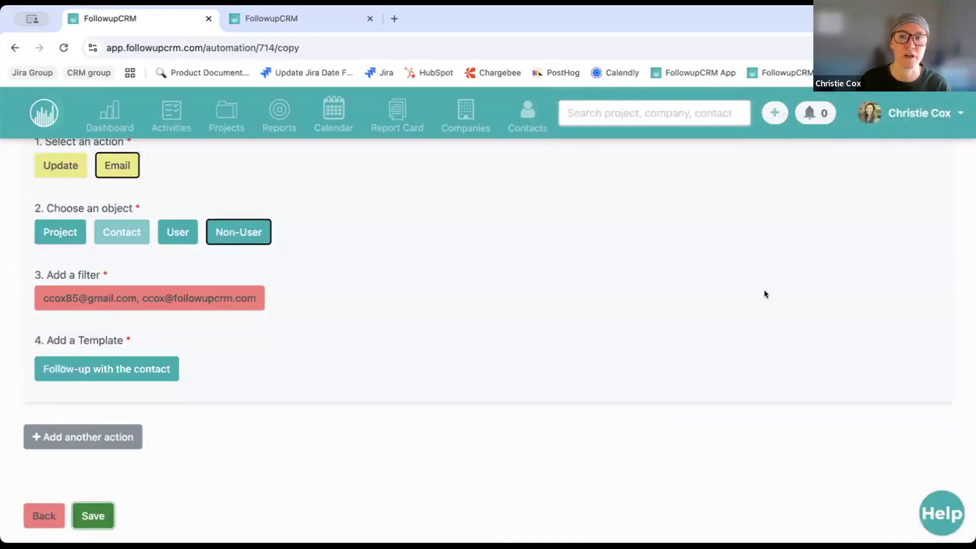
pyautogui.click(96, 519)
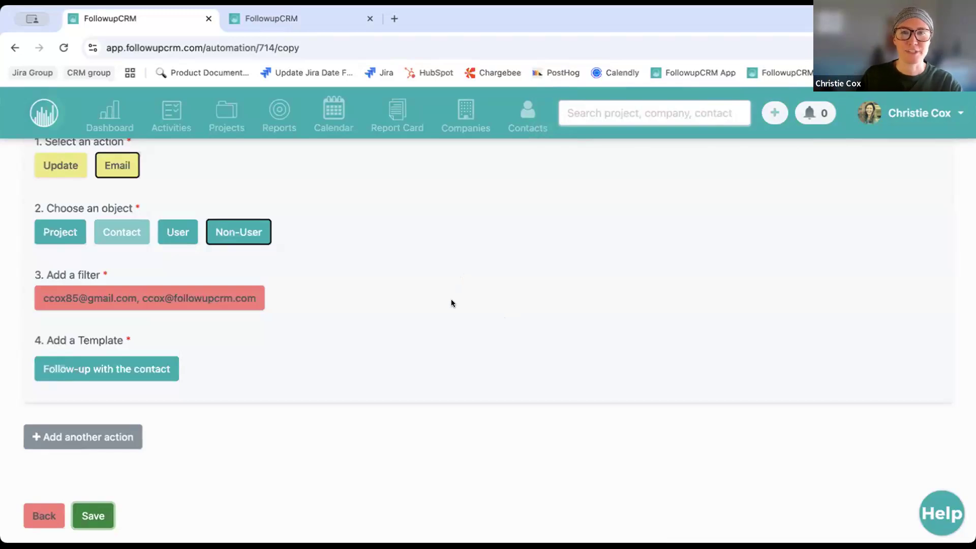
# After the identical-flow rejection, return to the copy's trigger and condition step
pyautogui.scroll(3, 451, 303)
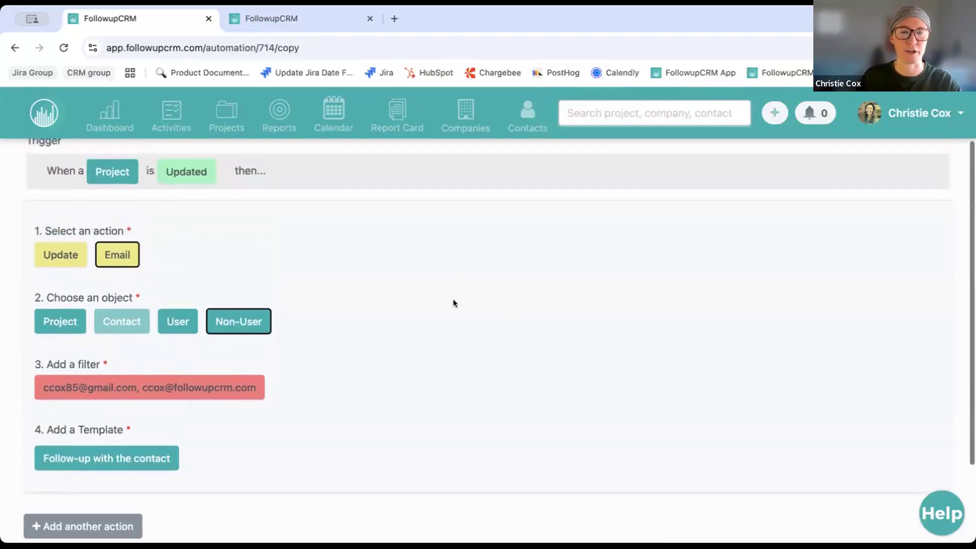
pyautogui.scroll(2, 453, 303)
pyautogui.scroll(-6, 452, 303)
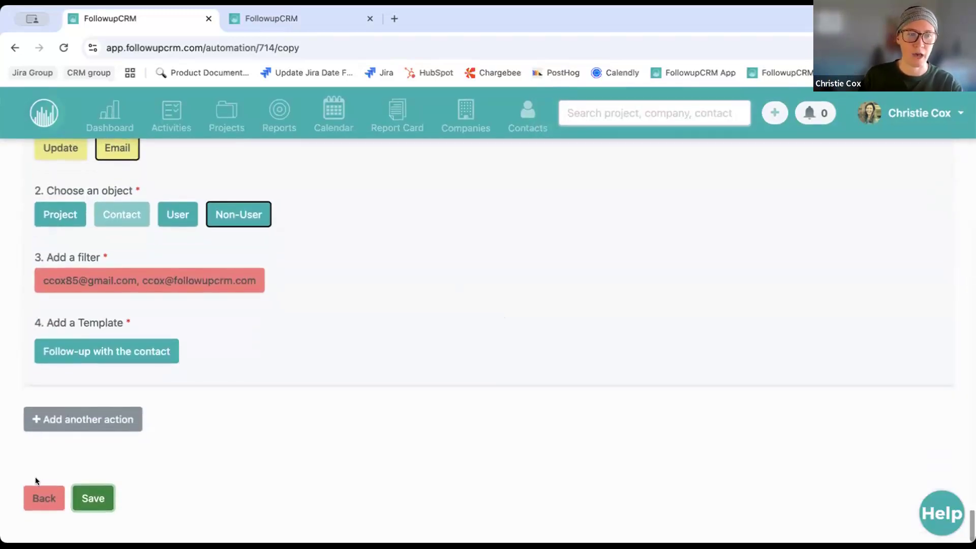
pyautogui.click(41, 497)
# Leave the copy wizard and browse the four Company Automations in the list
pyautogui.click(47, 508)
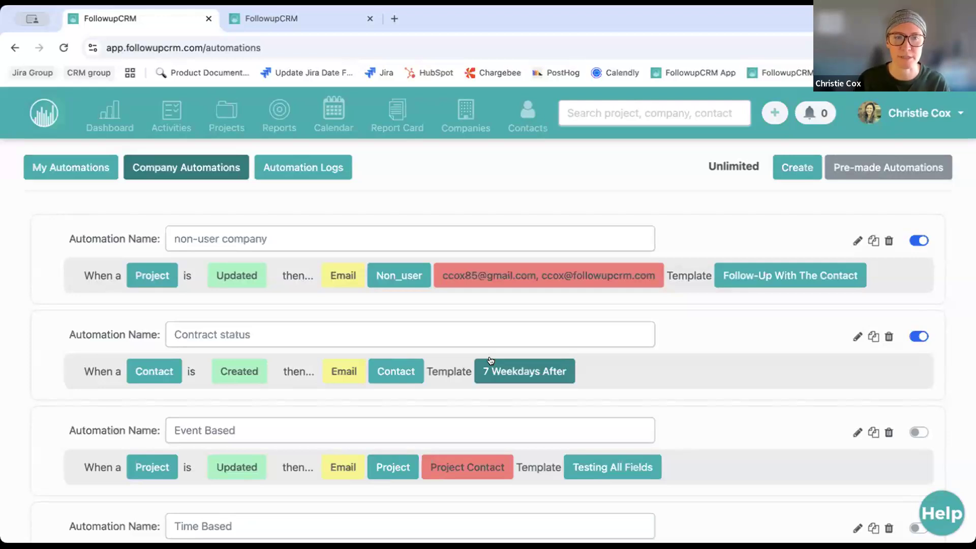
pyautogui.scroll(-3, 533, 381)
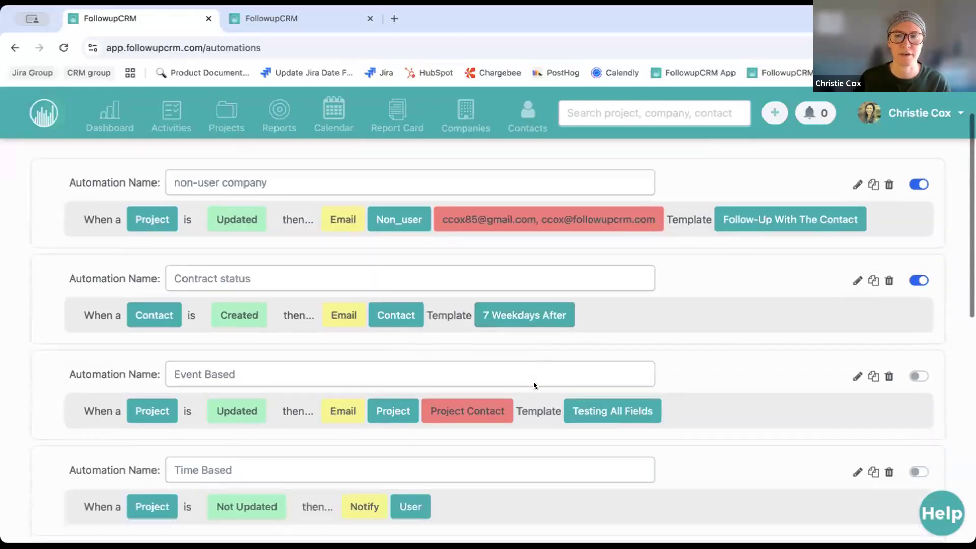
pyautogui.scroll(-7, 533, 381)
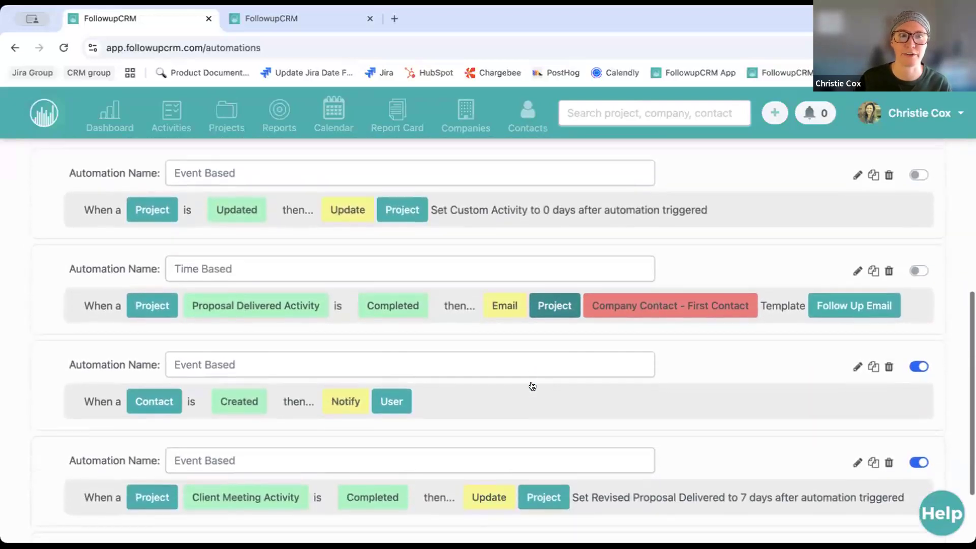
pyautogui.scroll(10, 541, 395)
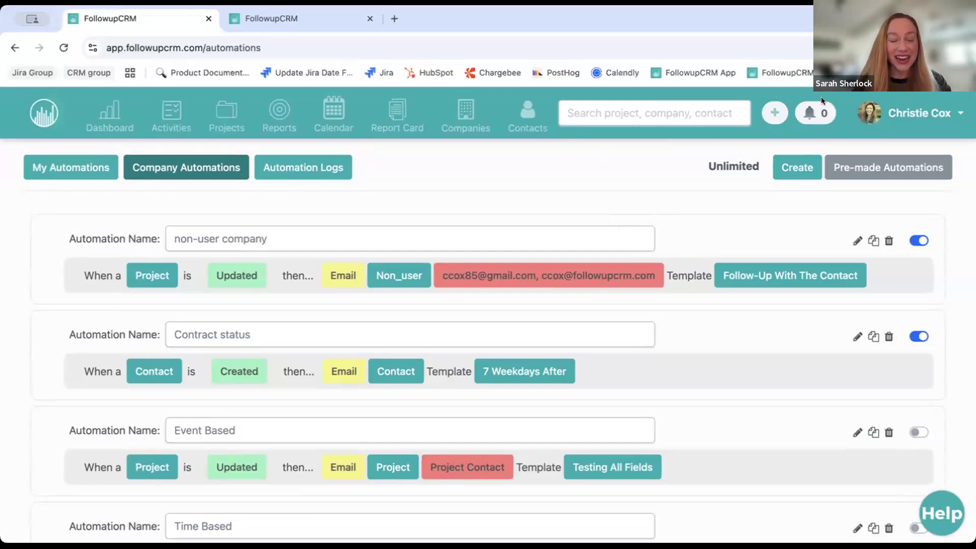
pyautogui.rightClick(717, 207)
pyautogui.click(657, 197)
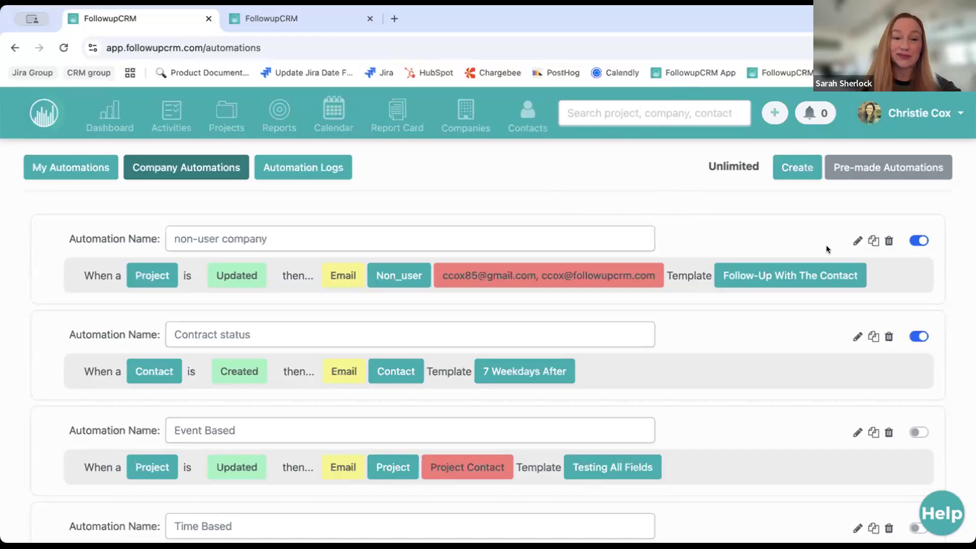
pyautogui.click(855, 240)
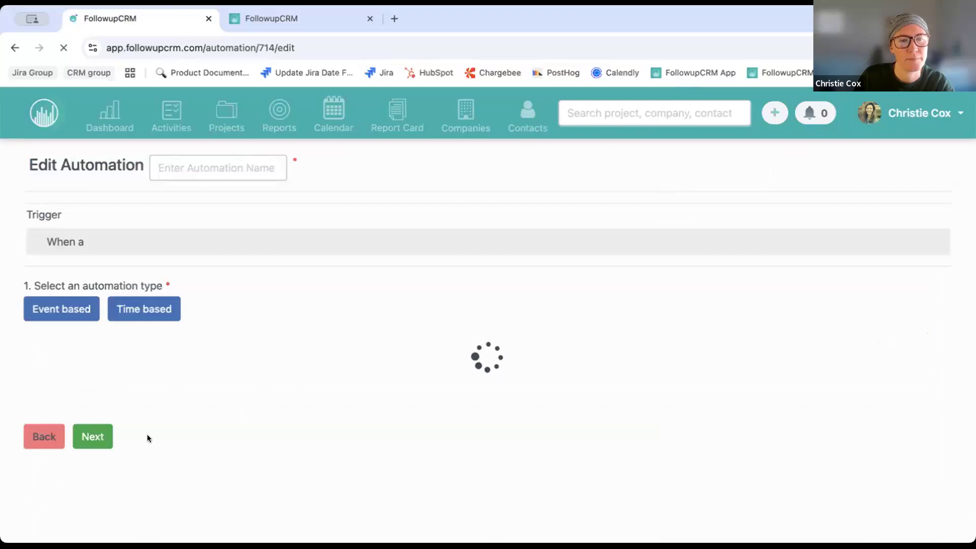
# Advance to the Non-User email action and check the Templates list, closing it unchanged
pyautogui.scroll(-3, 188, 456)
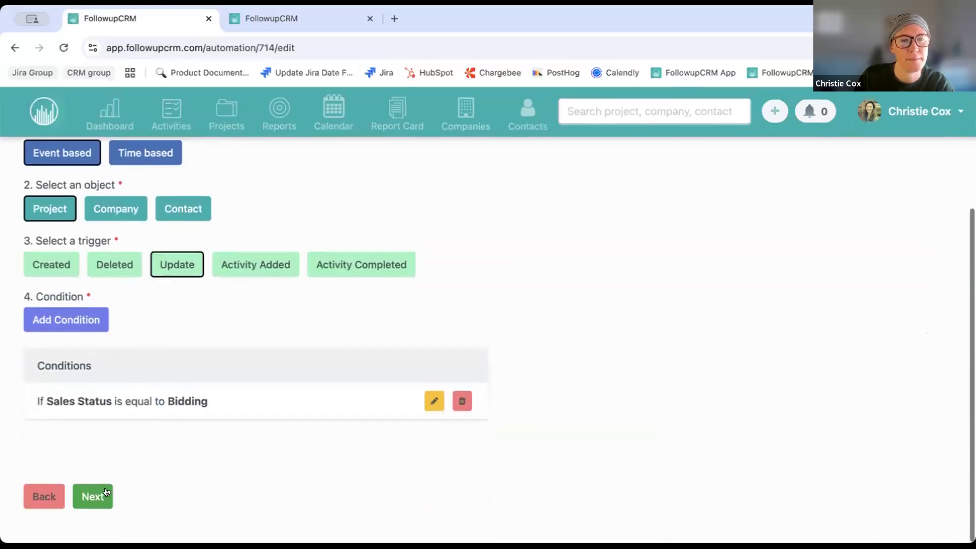
pyautogui.click(91, 497)
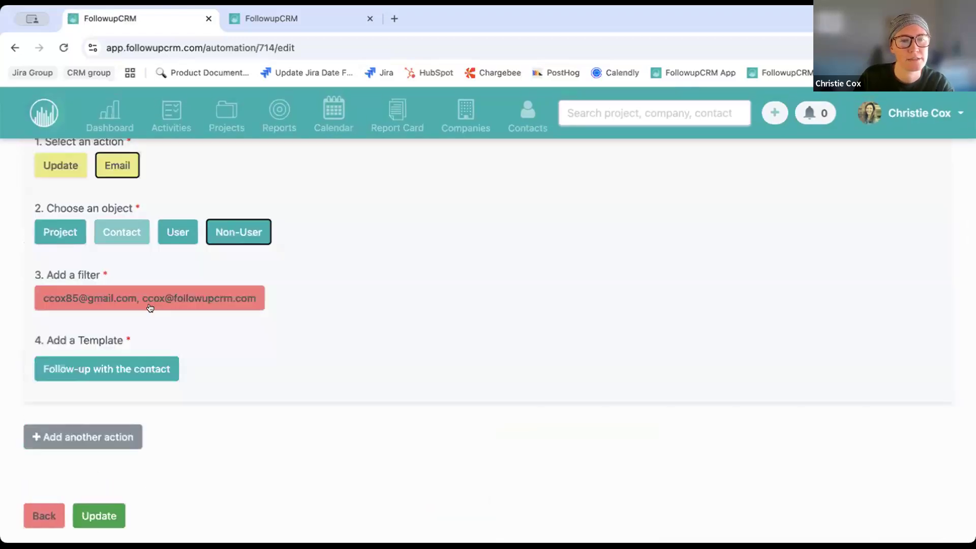
pyautogui.click(105, 368)
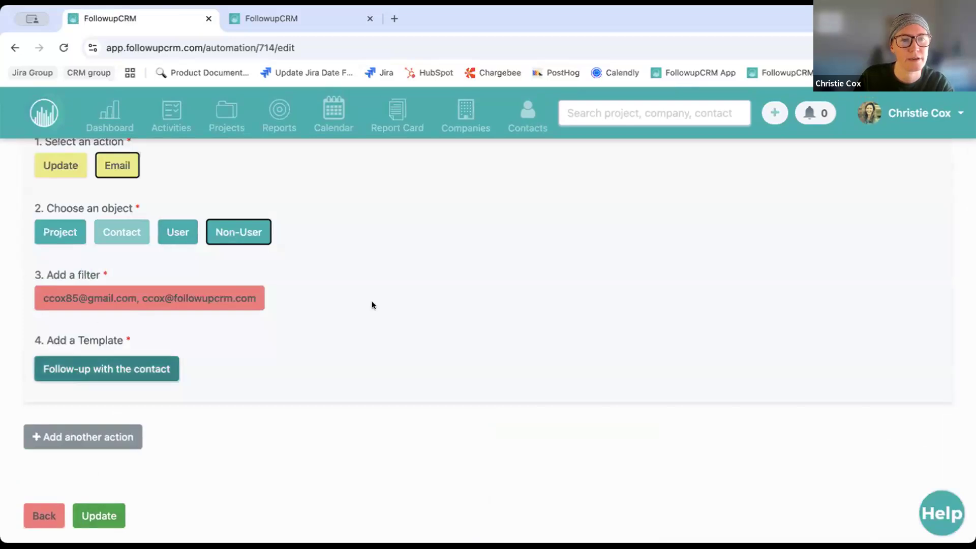
pyautogui.click(644, 297)
pyautogui.scroll(-4, 612, 337)
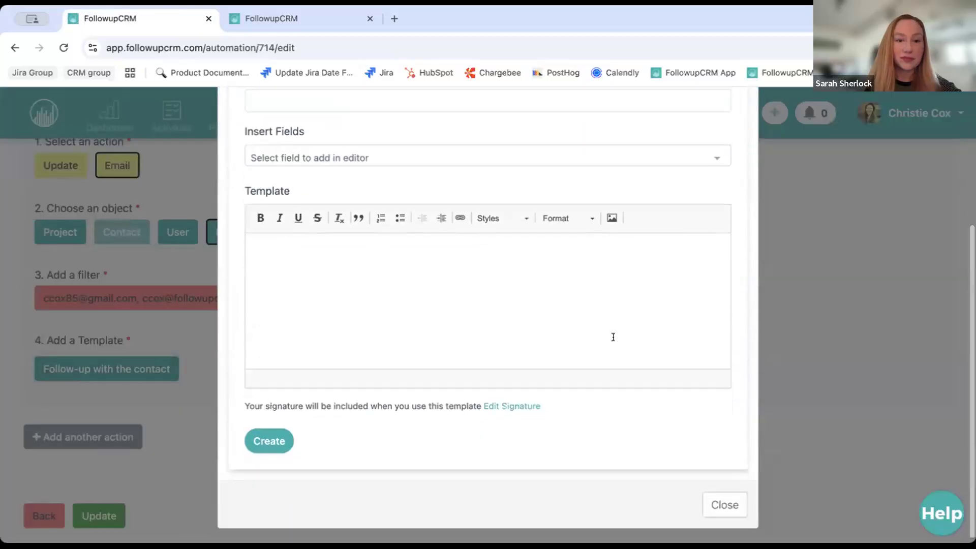
pyautogui.scroll(5, 613, 337)
pyautogui.scroll(3, 612, 336)
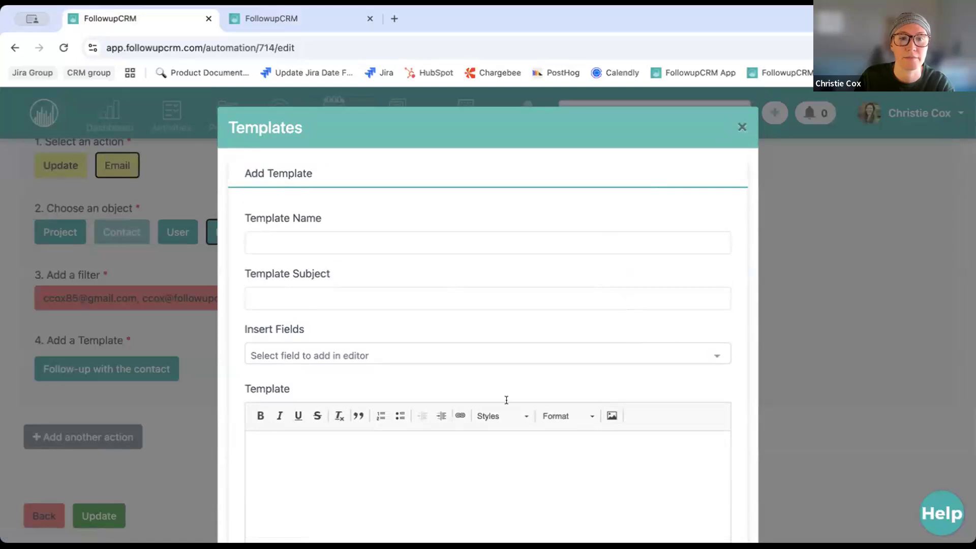
pyautogui.click(739, 126)
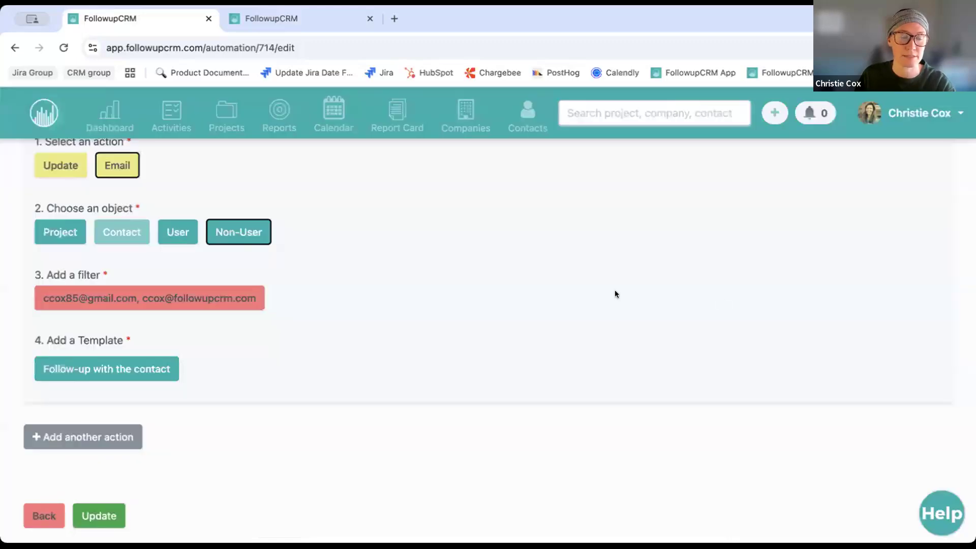